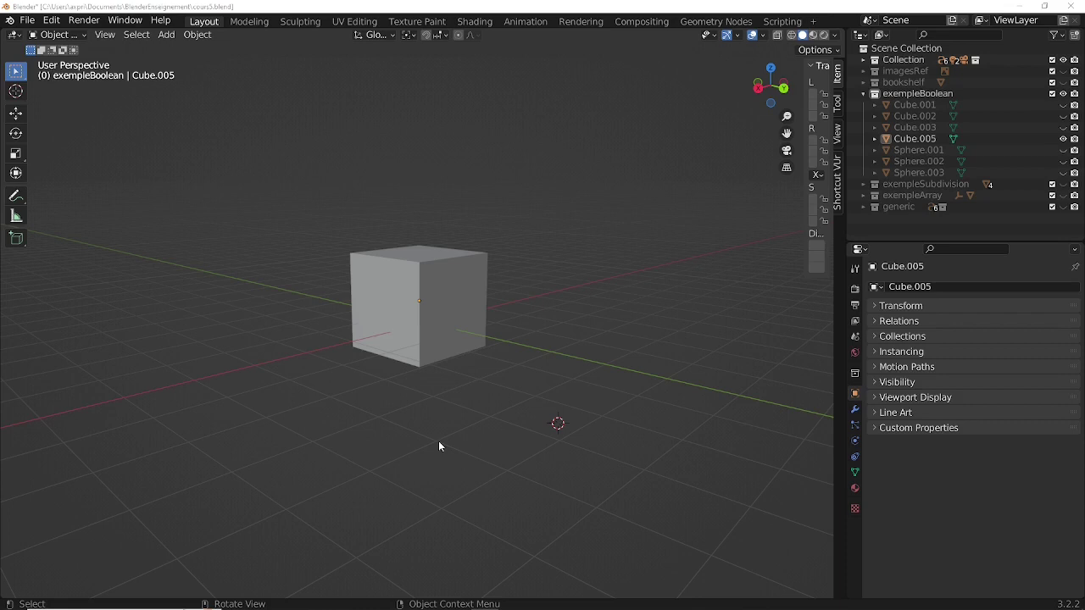
# Add a Boolean modifier to the cube
pyautogui.click(447, 312)
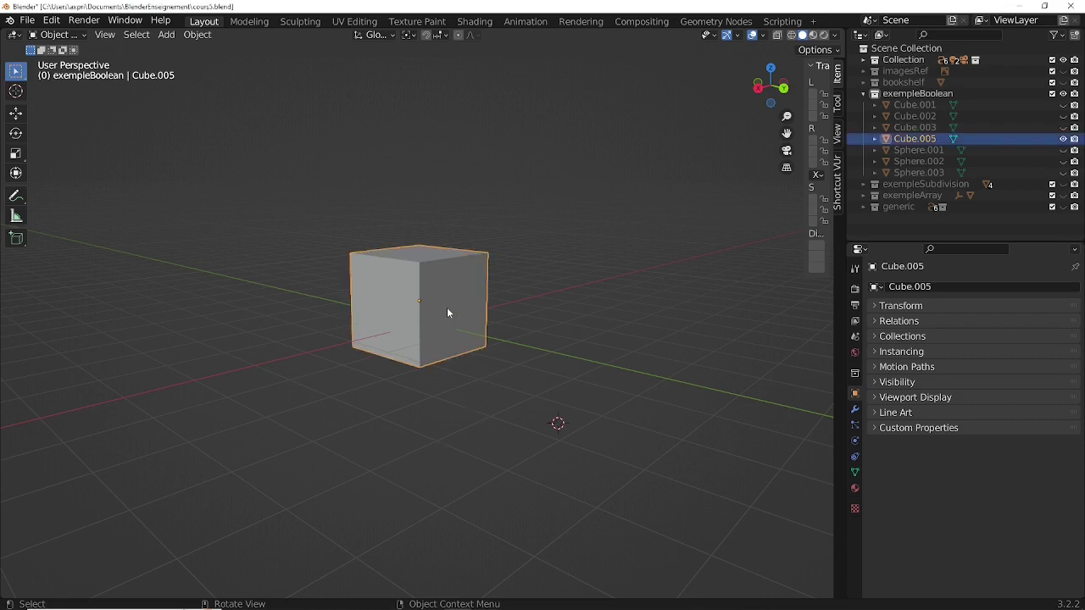
pyautogui.click(855, 410)
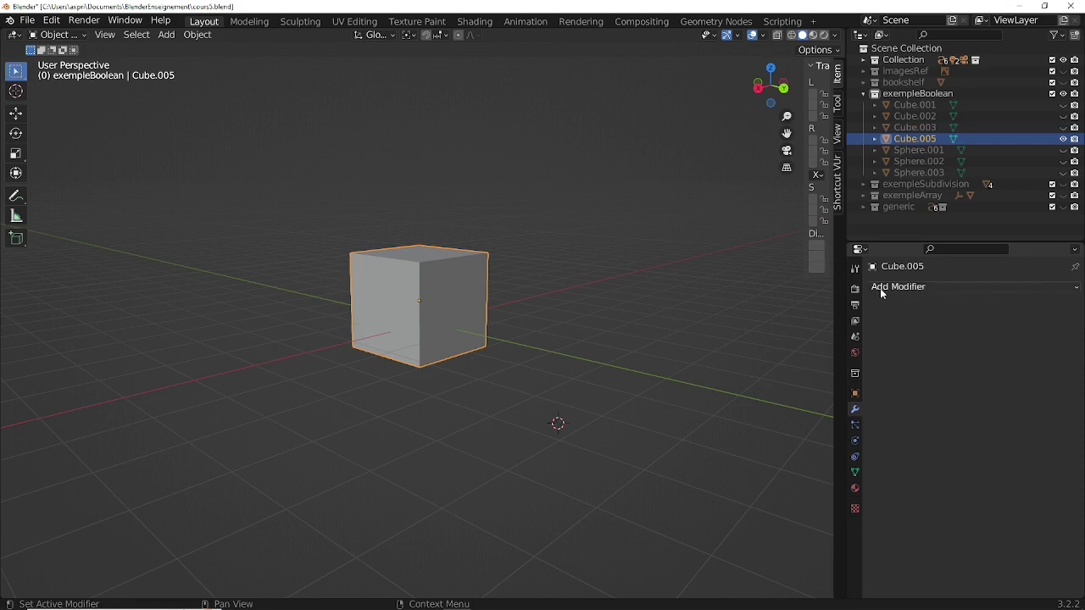
pyautogui.click(934, 286)
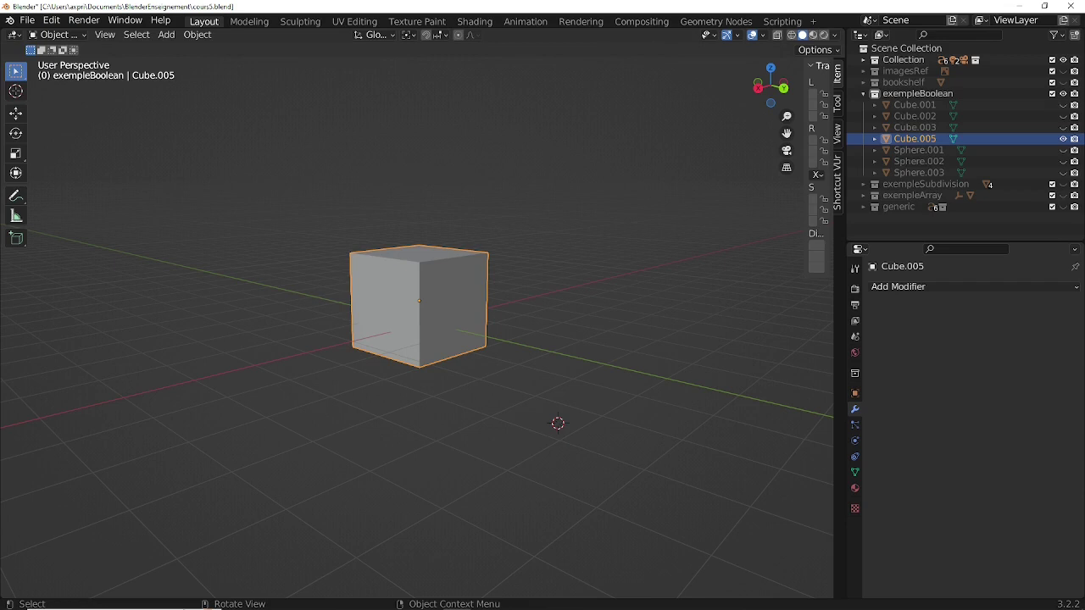
pyautogui.click(890, 287)
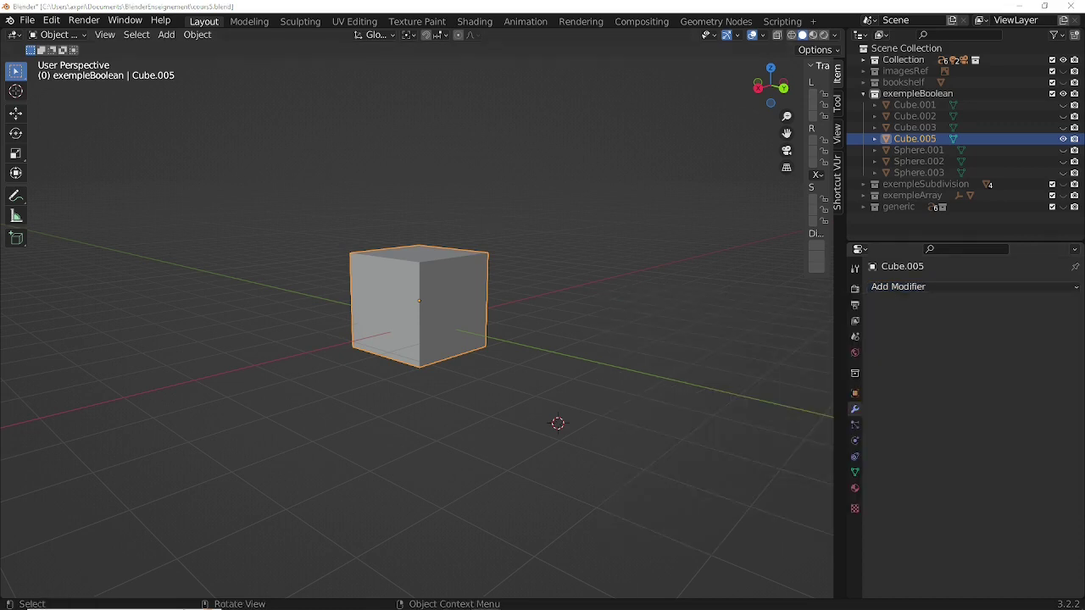
pyautogui.click(912, 287)
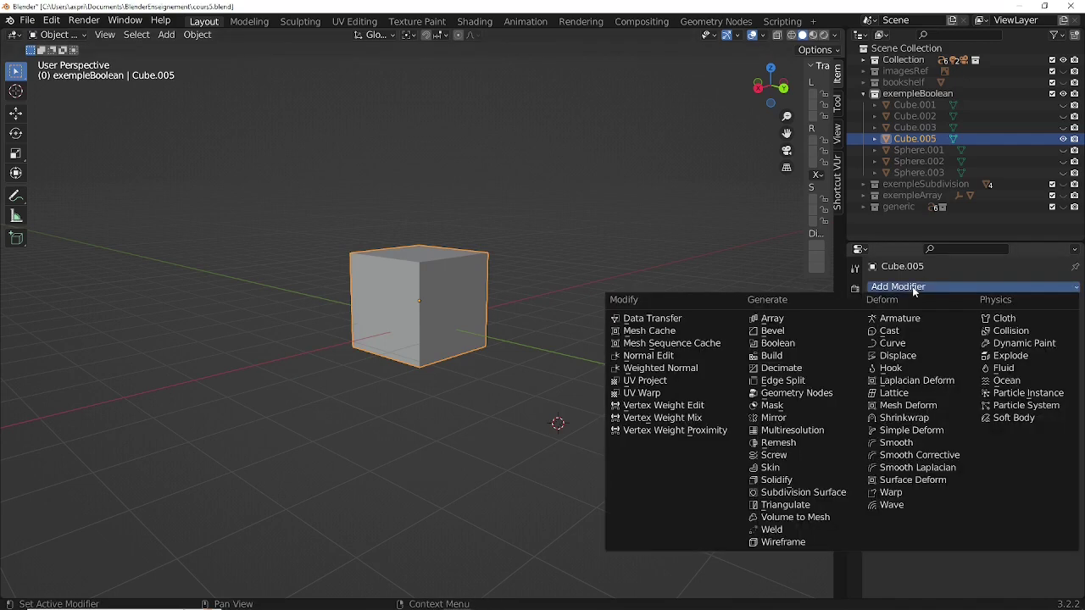
pyautogui.click(777, 342)
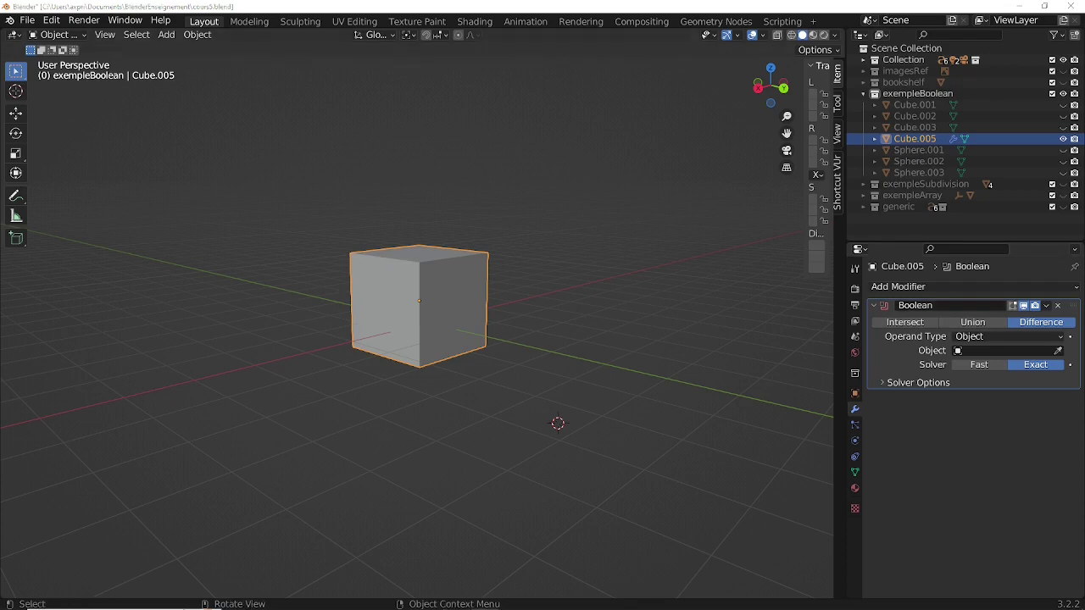
# Add a cylinder mesh and move it onto the cube so that it overlaps the cube's upper part
pyautogui.click(173, 40)
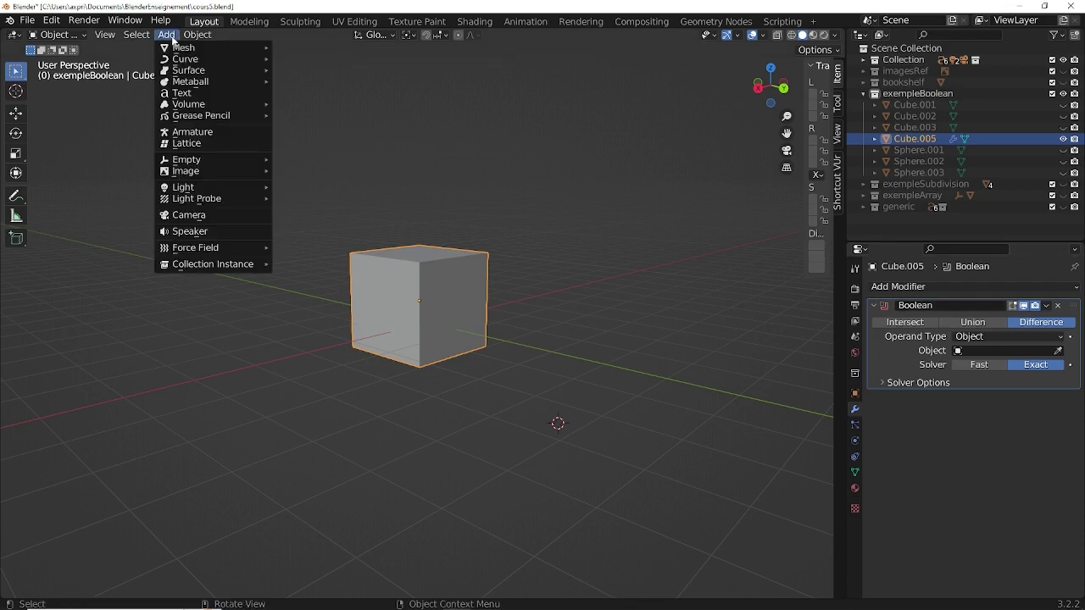
pyautogui.moveTo(179, 48)
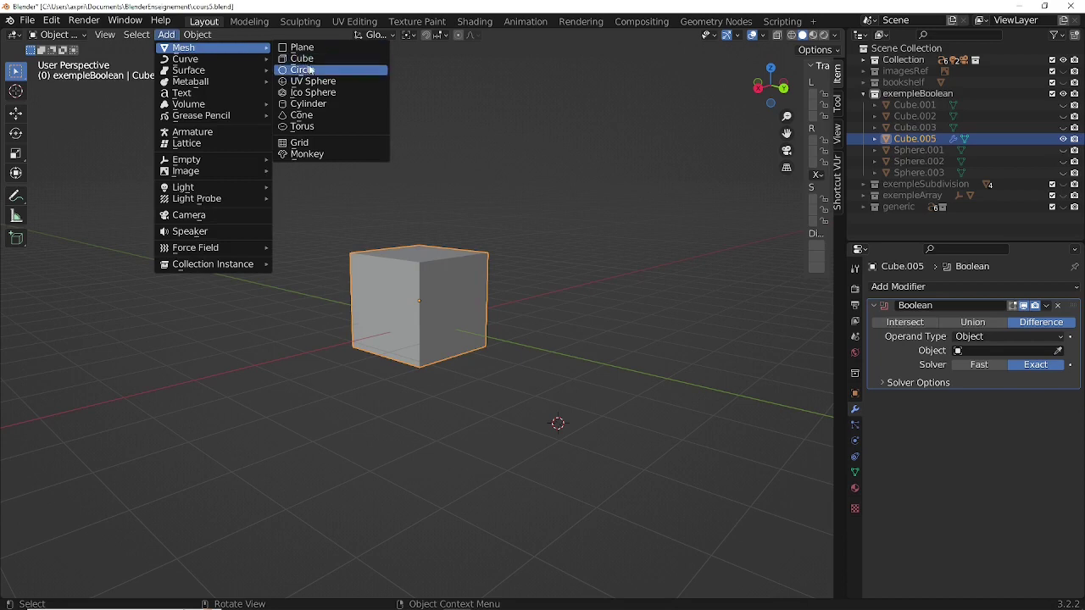
pyautogui.click(309, 103)
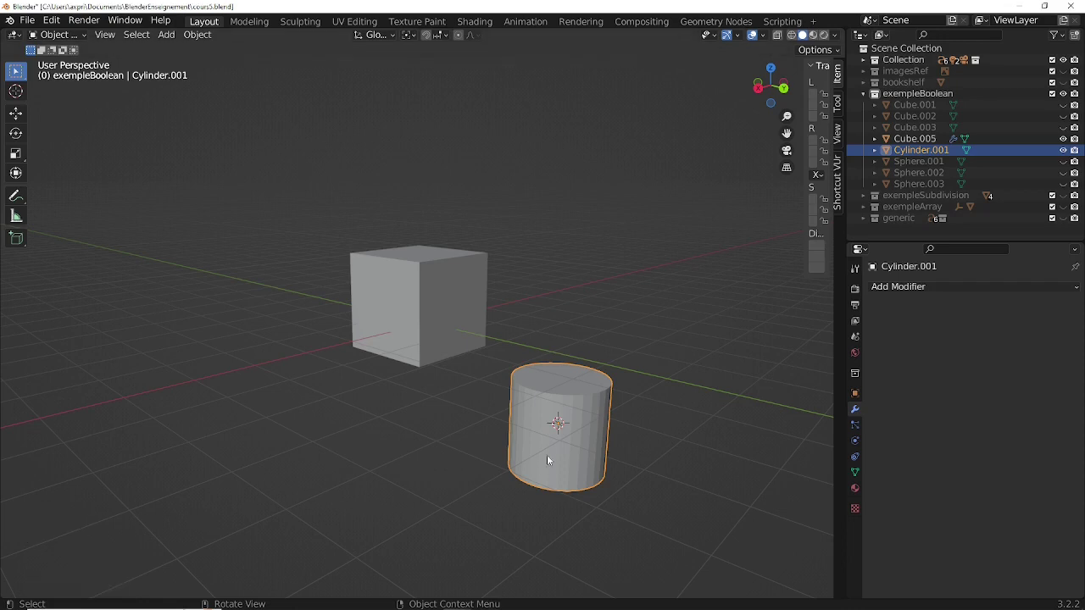
pyautogui.press('g')
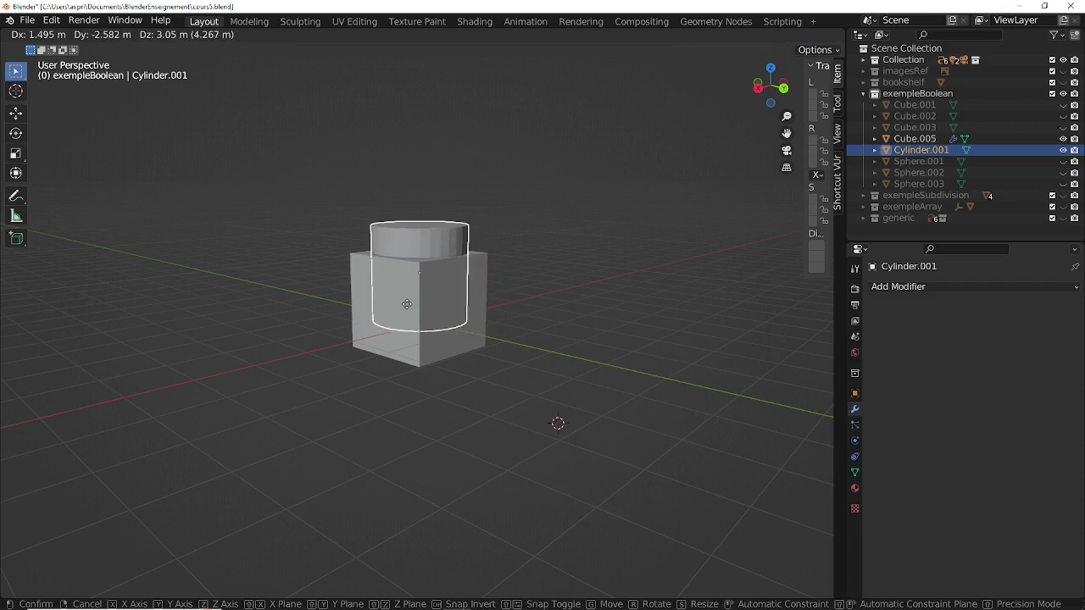
pyautogui.click(408, 309)
# Scale the cylinder to about 0.73, then stretch it along Z by about 3.3 so it passes through the cube
pyautogui.press('s')
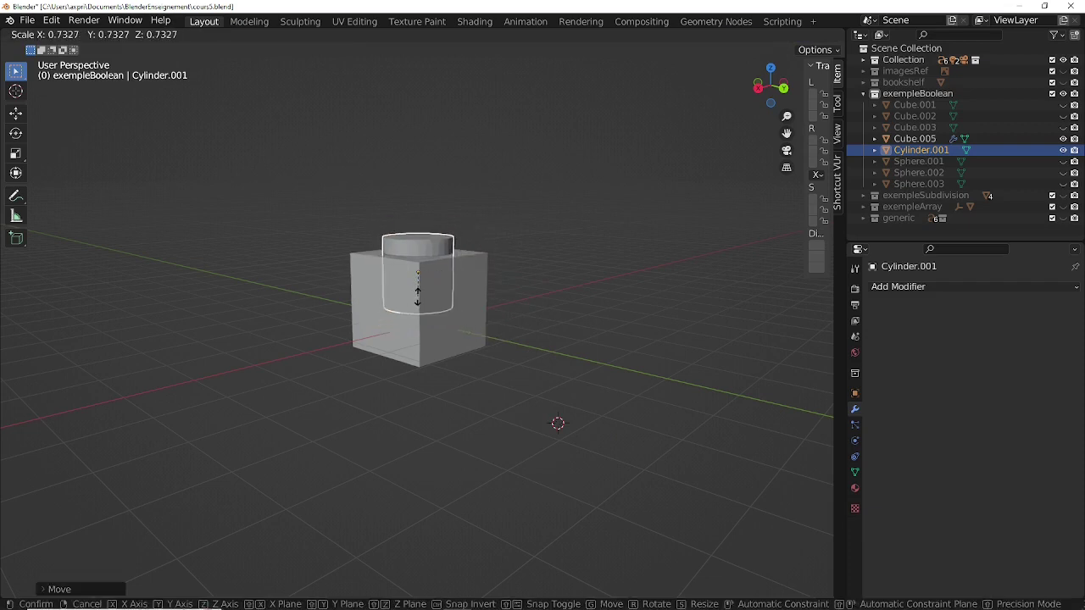
pyautogui.click(418, 301)
pyautogui.press('s')
pyautogui.press('z')
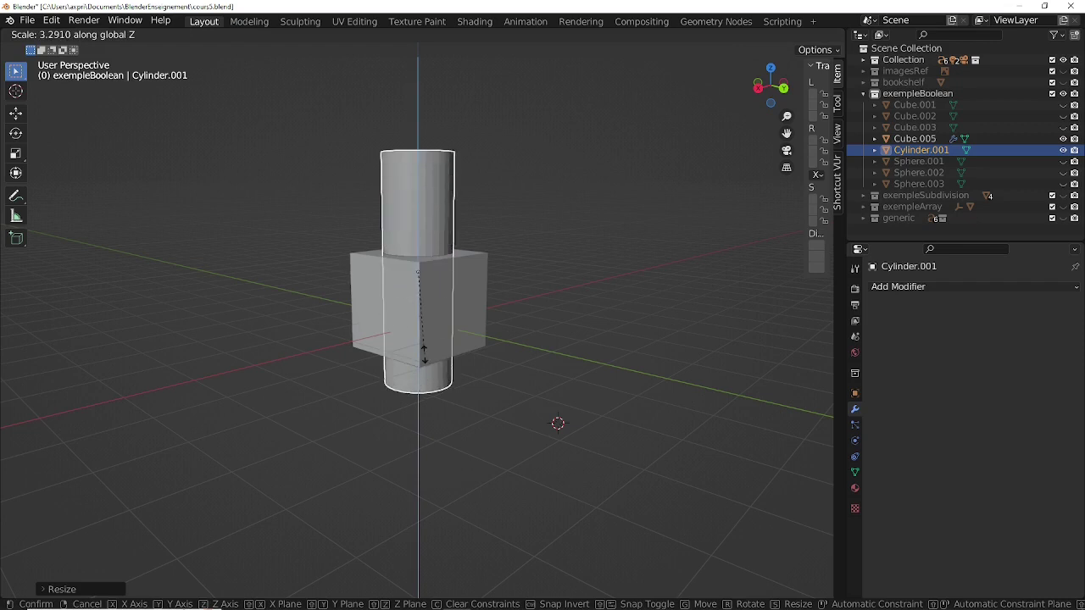
pyautogui.click(429, 367)
# Pick the cylinder as the object of the cube's Boolean Difference modifier and apply the modifier
pyautogui.moveTo(537, 383)
pyautogui.mouseDown(button='middle')
pyautogui.moveTo(528, 412)
pyautogui.moveTo(551, 385)
pyautogui.moveTo(535, 375)
pyautogui.mouseUp(button='middle')
pyautogui.click(459, 325)
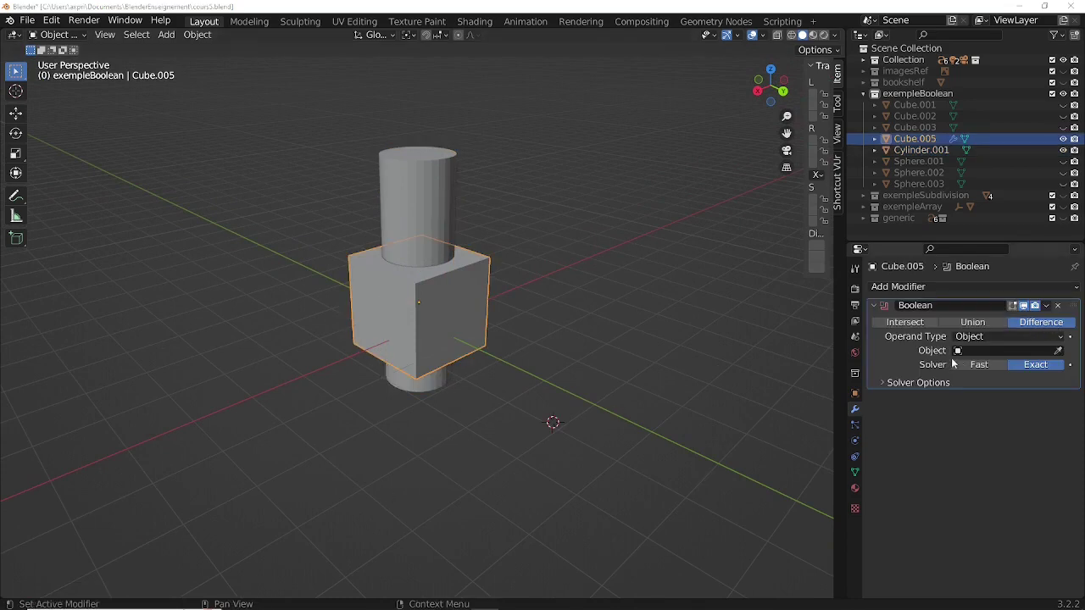
pyautogui.click(1058, 351)
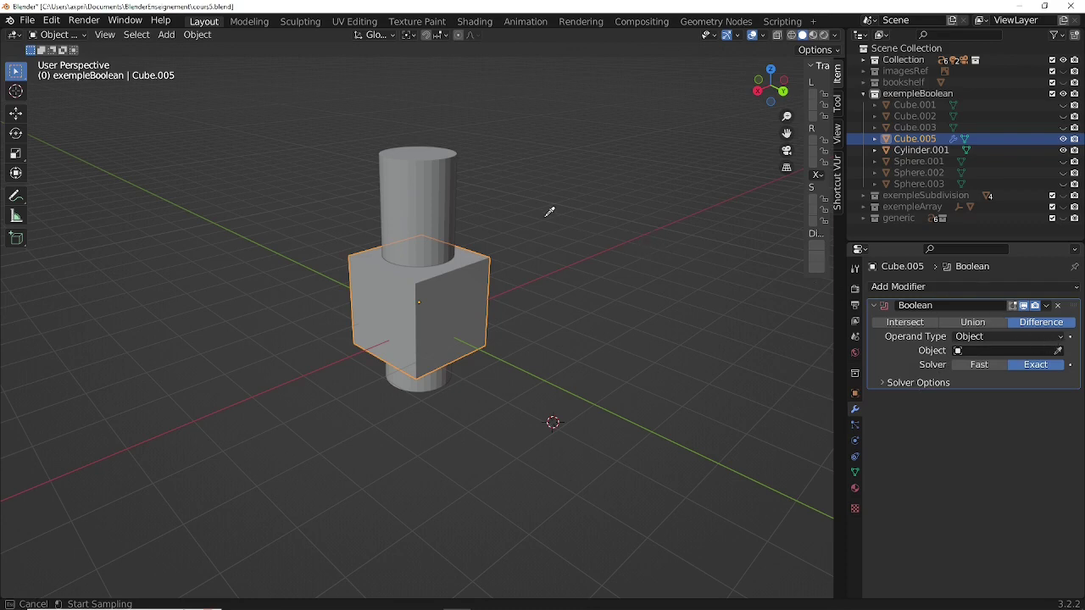
pyautogui.click(432, 180)
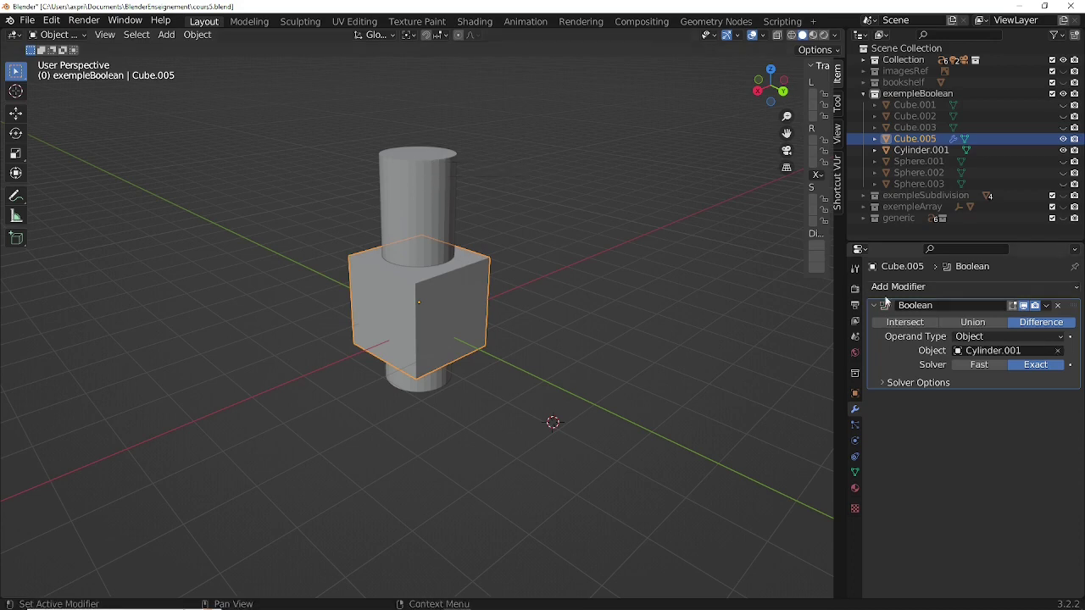
pyautogui.click(1046, 306)
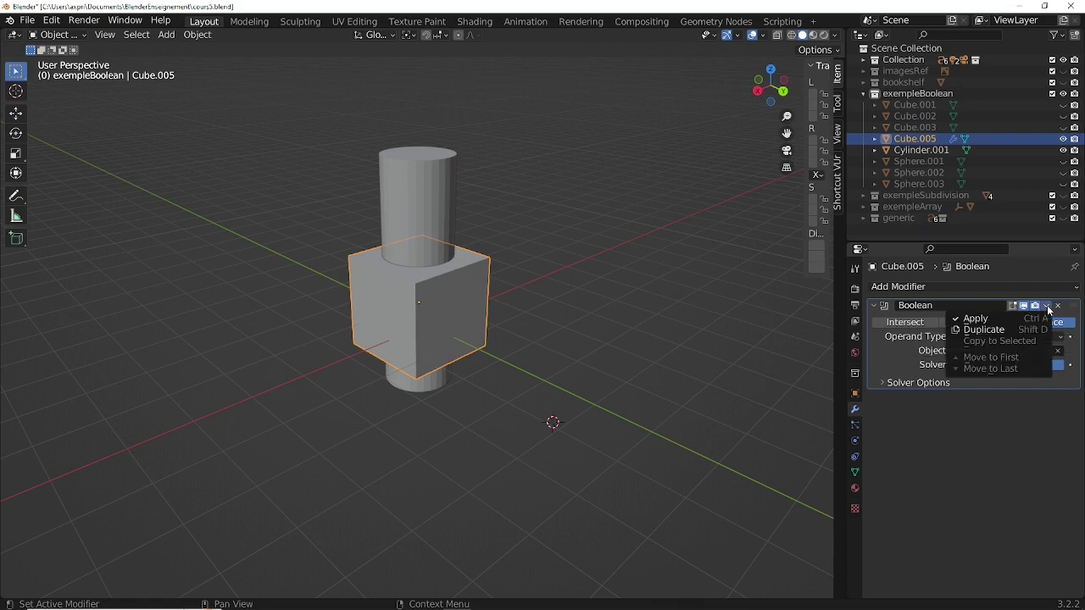
pyautogui.click(991, 321)
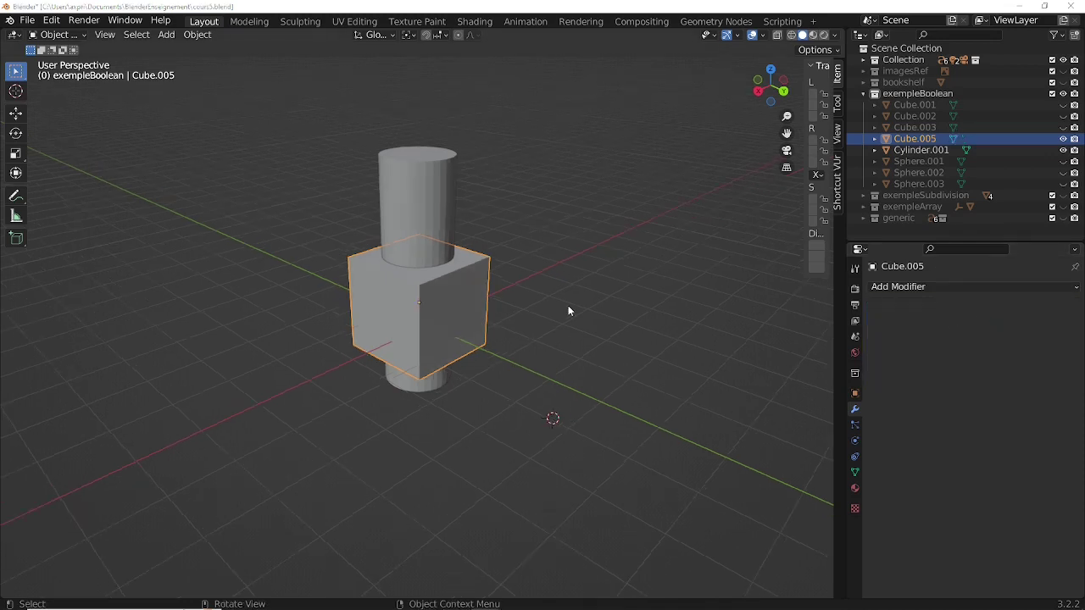
# Examine the hole cut through the cube in wireframe display from several angles, and return to solid display
pyautogui.click(793, 36)
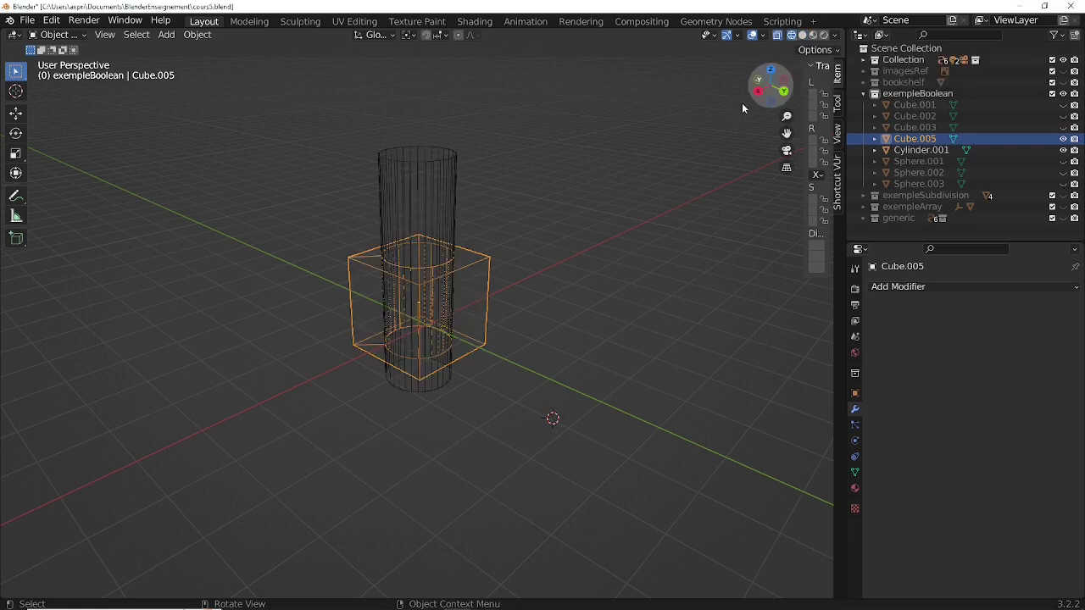
pyautogui.moveTo(551, 247)
pyautogui.mouseDown(button='middle')
pyautogui.moveTo(551, 271)
pyautogui.moveTo(574, 294)
pyautogui.moveTo(428, 329)
pyautogui.moveTo(508, 303)
pyautogui.moveTo(499, 290)
pyautogui.mouseUp(button='middle')
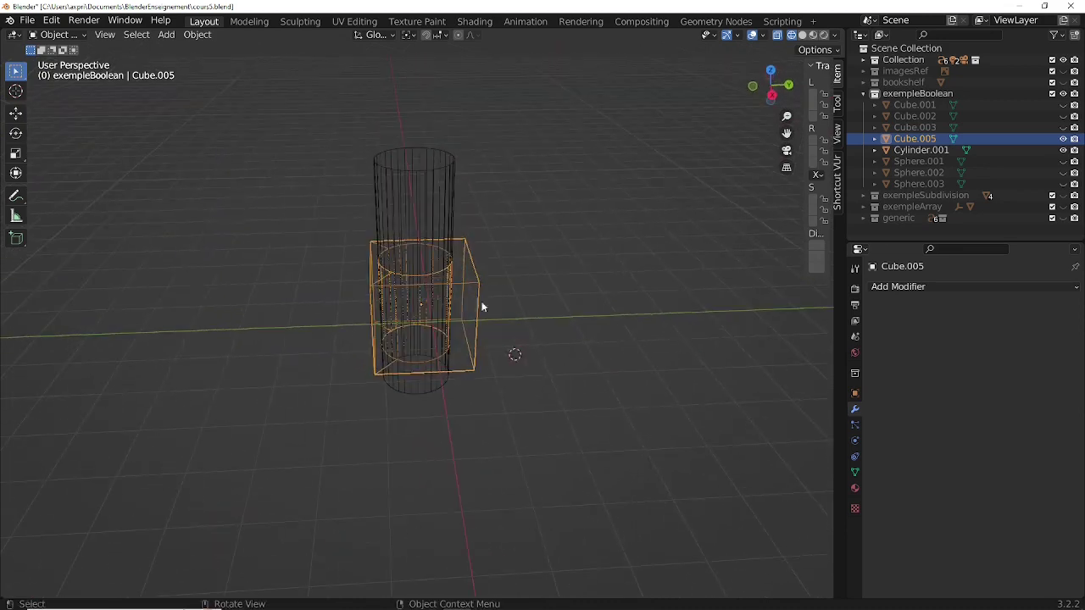
pyautogui.moveTo(393, 366); pyautogui.dragTo(393, 286, button='middle')
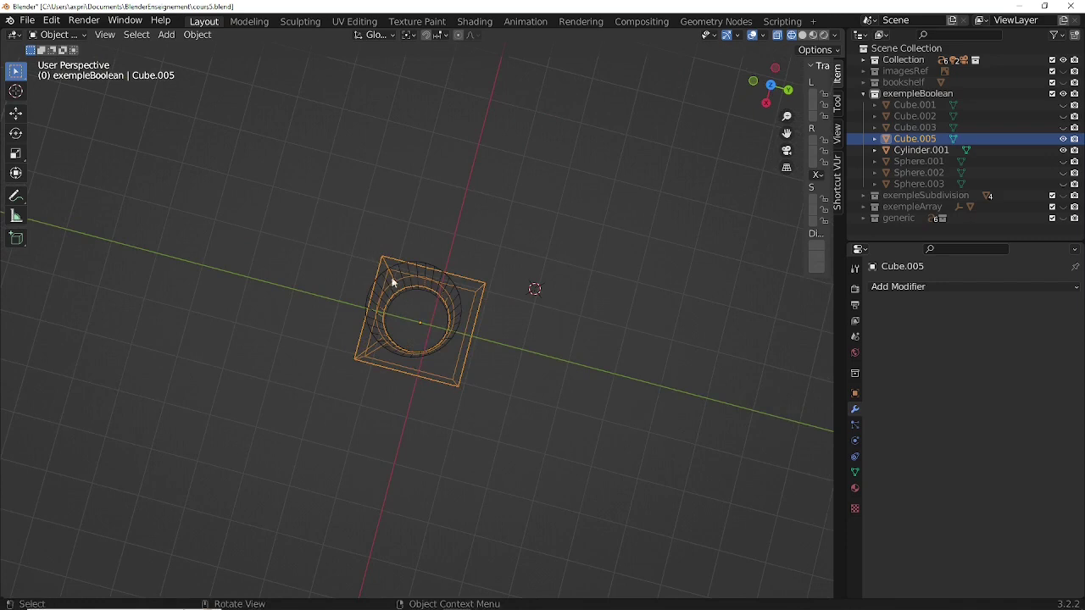
pyautogui.moveTo(502, 334); pyautogui.dragTo(484, 303, button='middle')
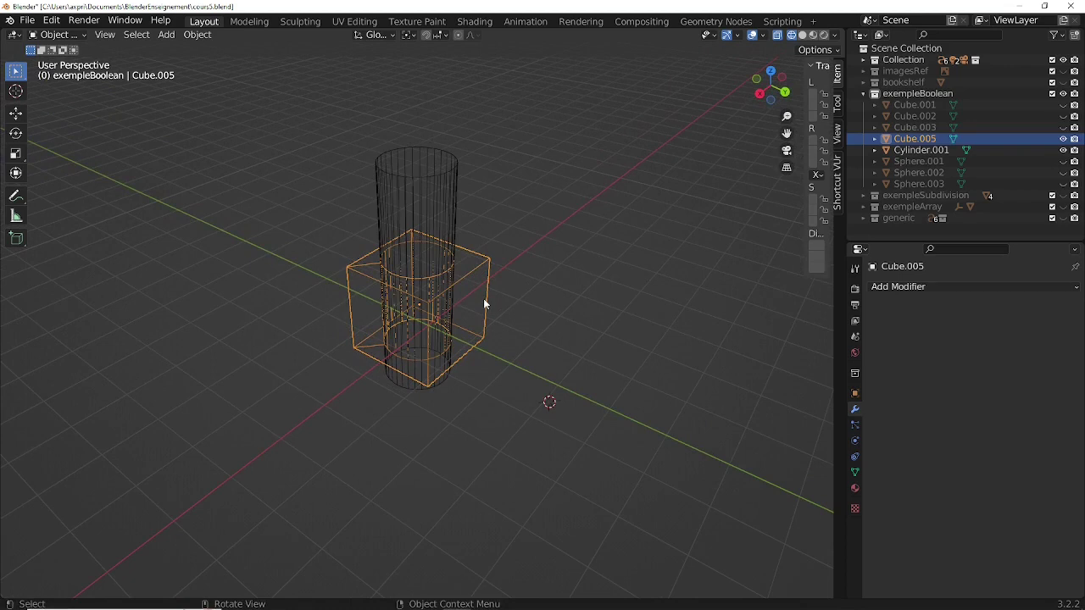
pyautogui.moveTo(550, 401); pyautogui.dragTo(548, 410, button='middle')
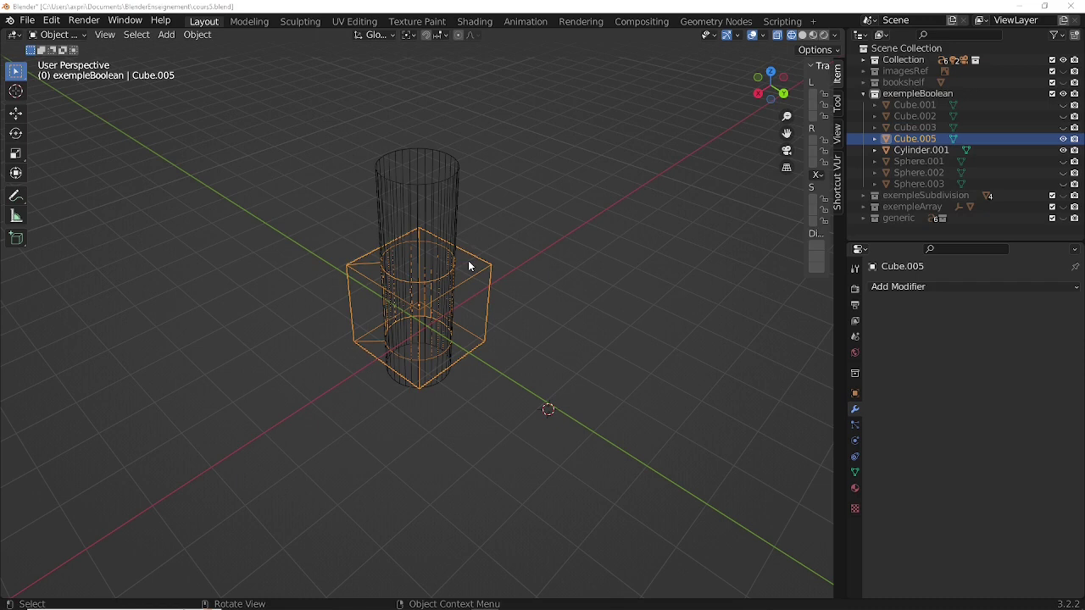
pyautogui.click(802, 35)
# Delete the cylinder to expose the hole through the cube
pyautogui.click(444, 196)
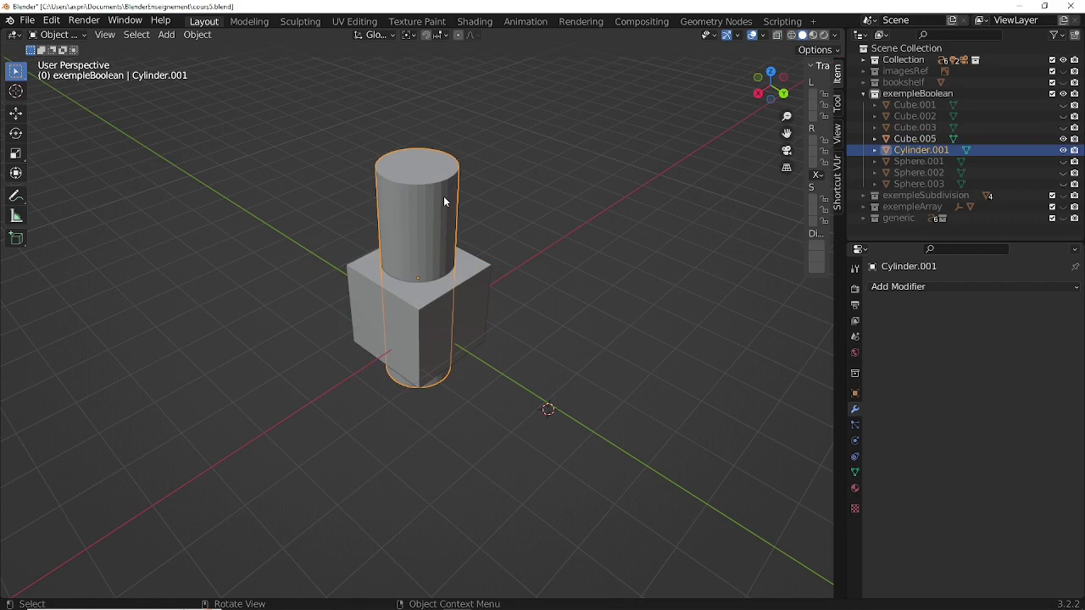
pyautogui.press('Delete')
pyautogui.moveTo(498, 281)
pyautogui.mouseDown(button='middle')
pyautogui.moveTo(472, 375)
pyautogui.moveTo(507, 280)
pyautogui.moveTo(487, 270)
pyautogui.moveTo(471, 277)
pyautogui.moveTo(504, 280)
pyautogui.mouseUp(button='middle')
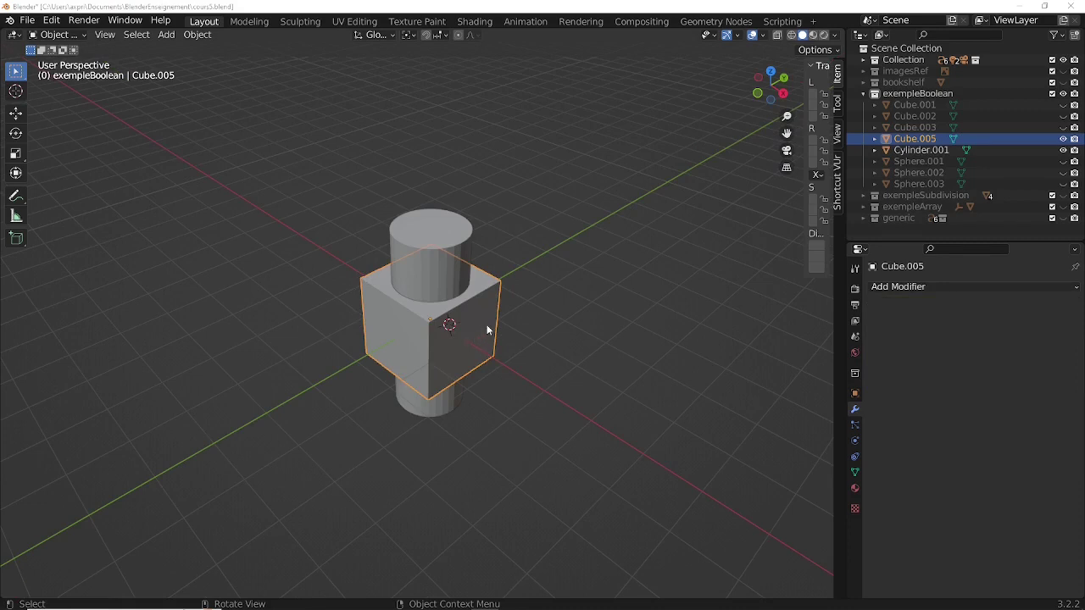
# Add a Boolean modifier to the cube and set its operation to Union
pyautogui.click(904, 289)
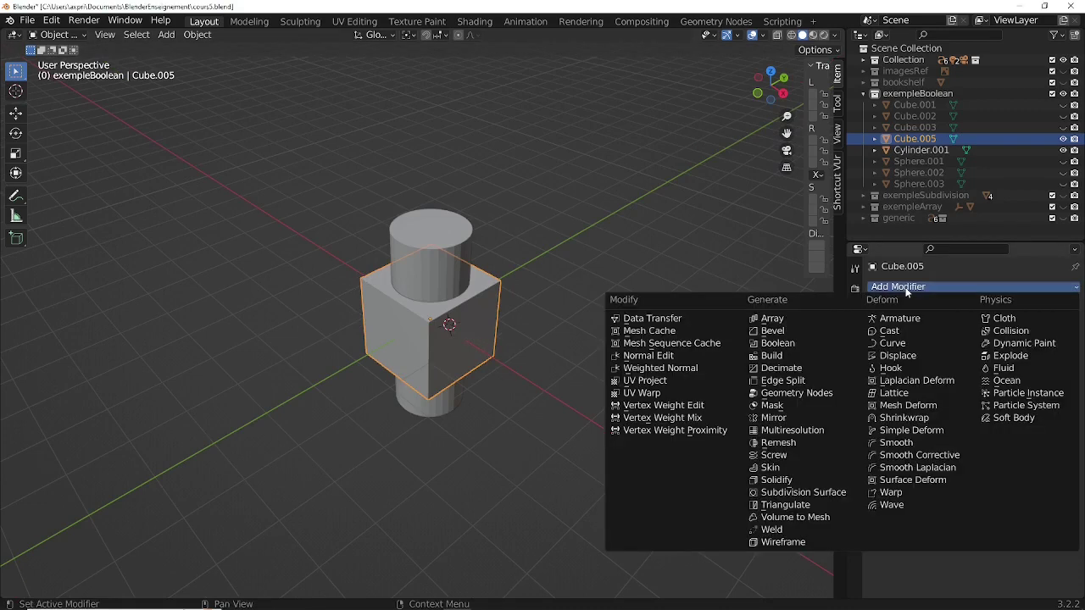
pyautogui.click(783, 343)
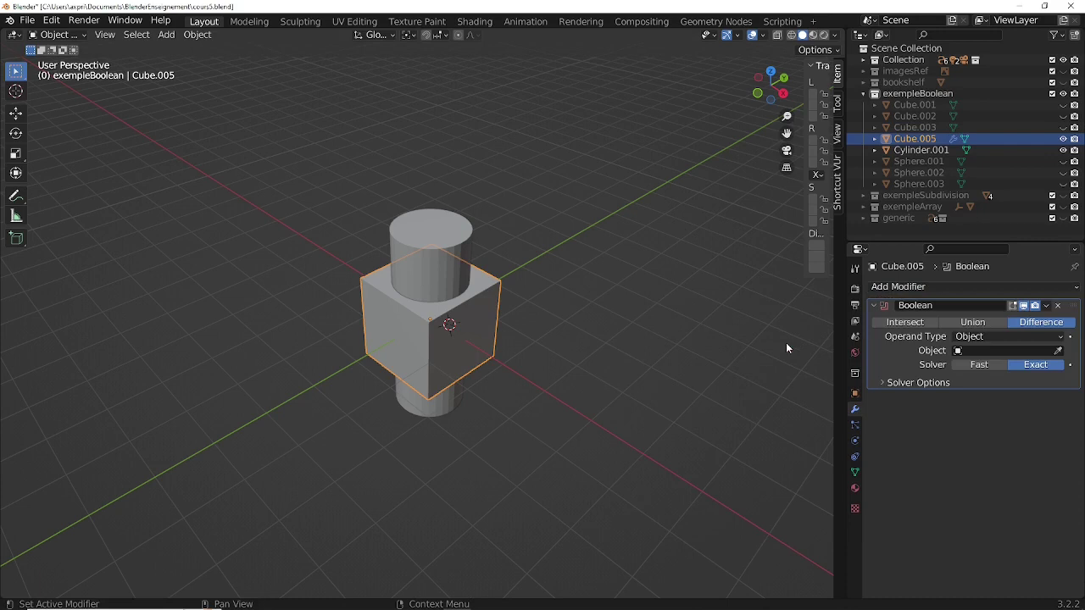
pyautogui.click(973, 322)
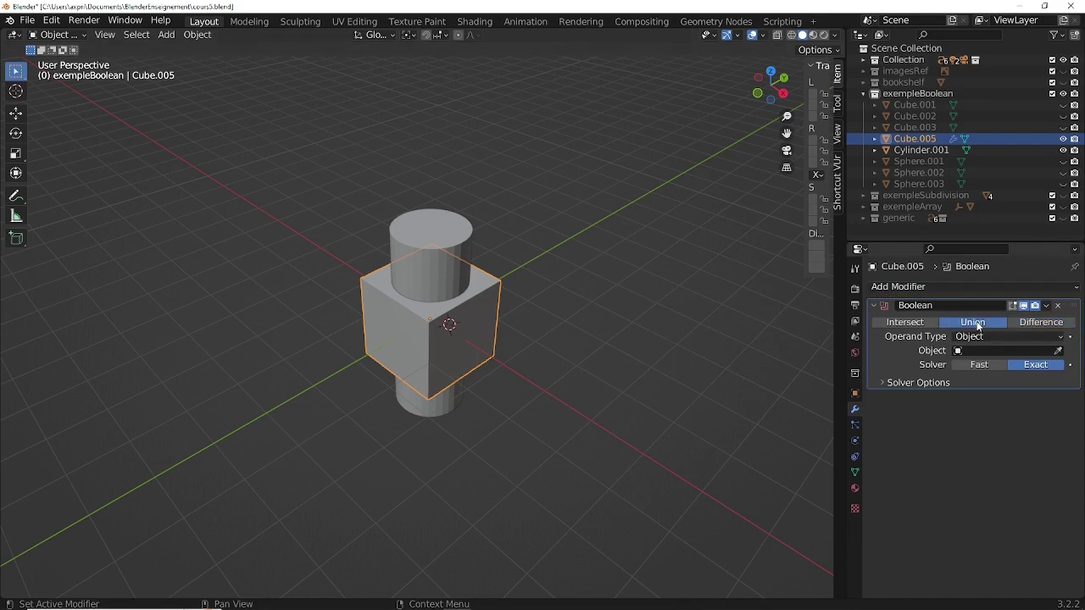
pyautogui.click(1003, 350)
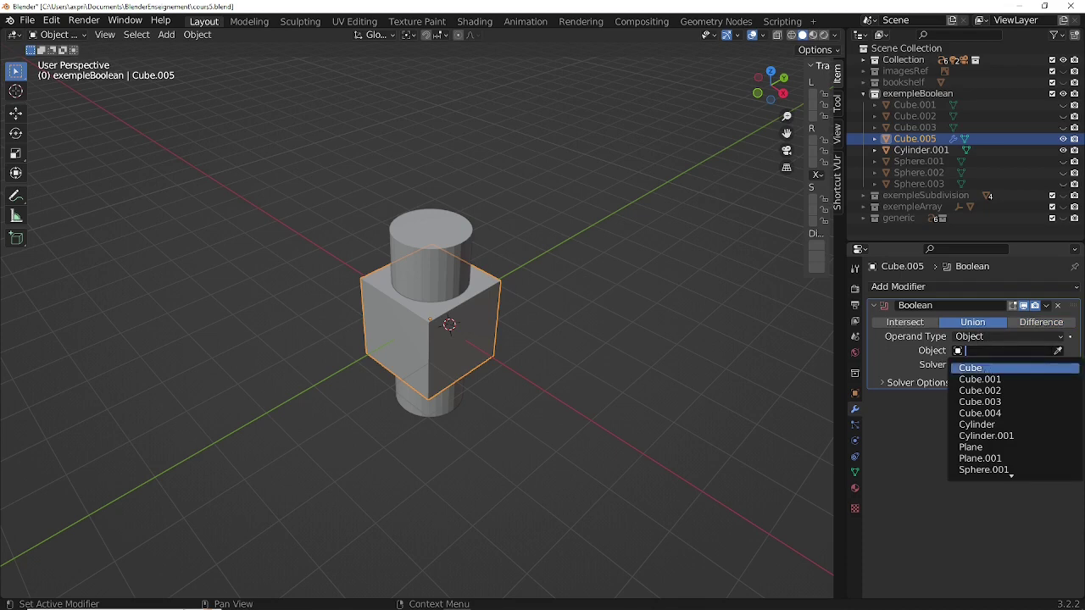
pyautogui.click(927, 431)
pyautogui.click(973, 350)
pyautogui.press('Up')
pyautogui.press('Down')
pyautogui.click(925, 436)
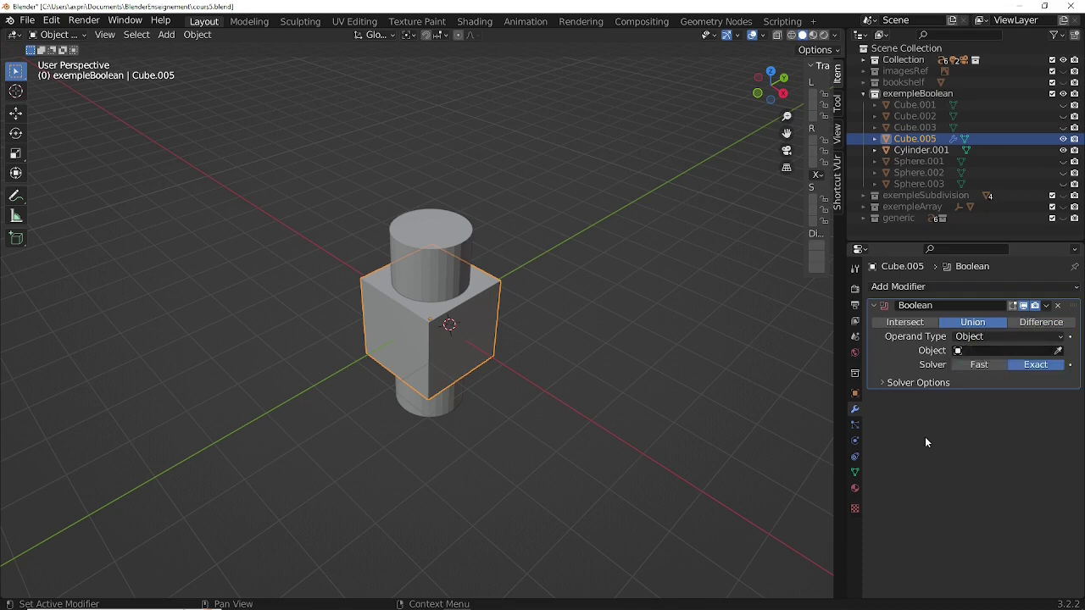
# Pick the cylinder as the object of the Boolean Union modifier and apply the modifier to the cube
pyautogui.click(1058, 351)
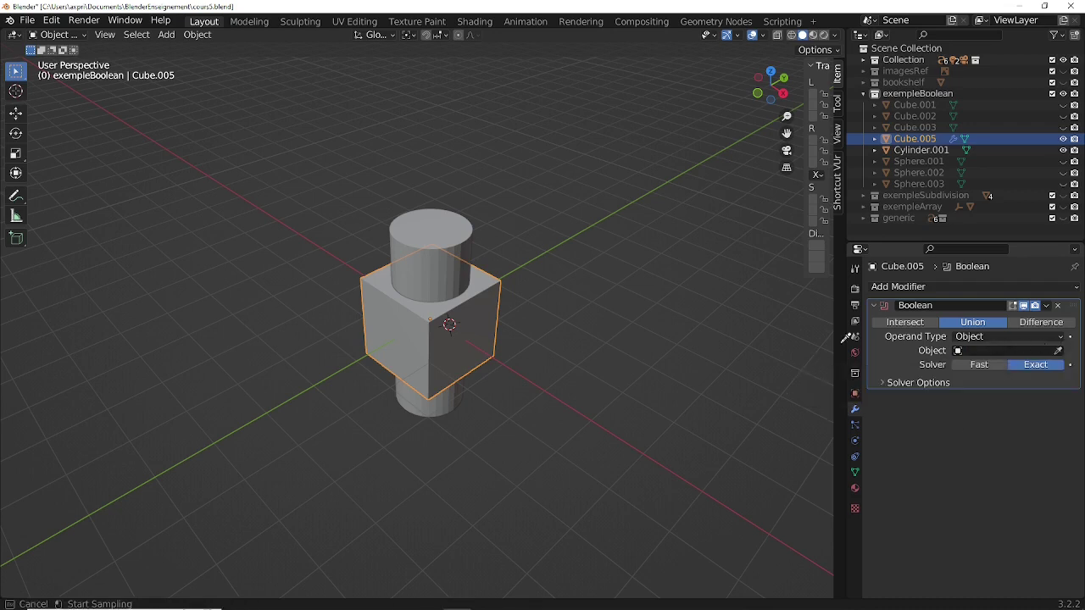
pyautogui.click(462, 222)
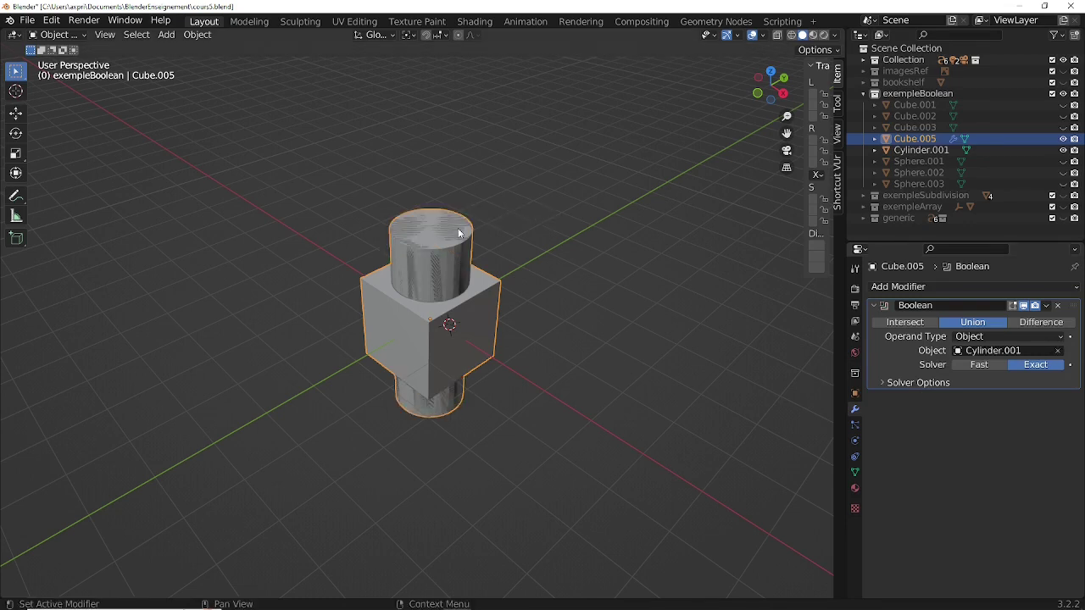
pyautogui.click(1048, 306)
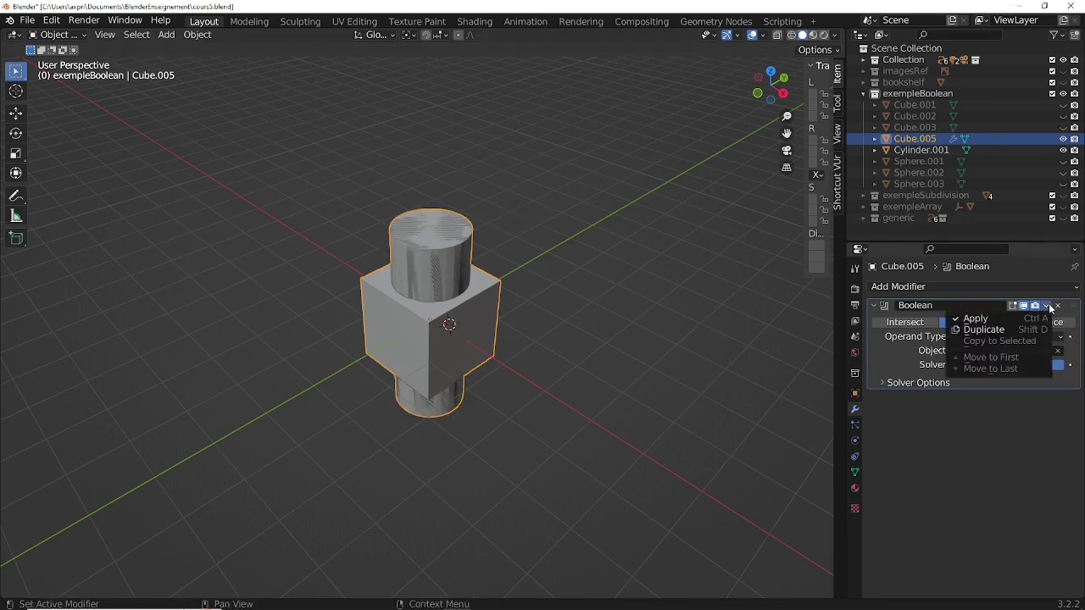
pyautogui.click(992, 318)
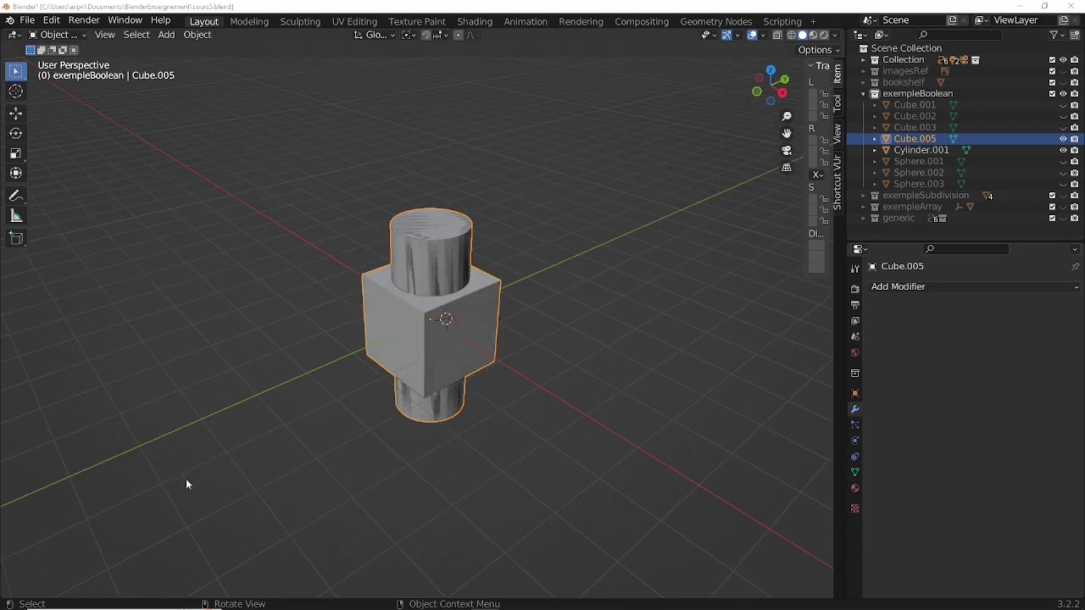
pyautogui.click(465, 256)
pyautogui.click(502, 271)
pyautogui.click(487, 304)
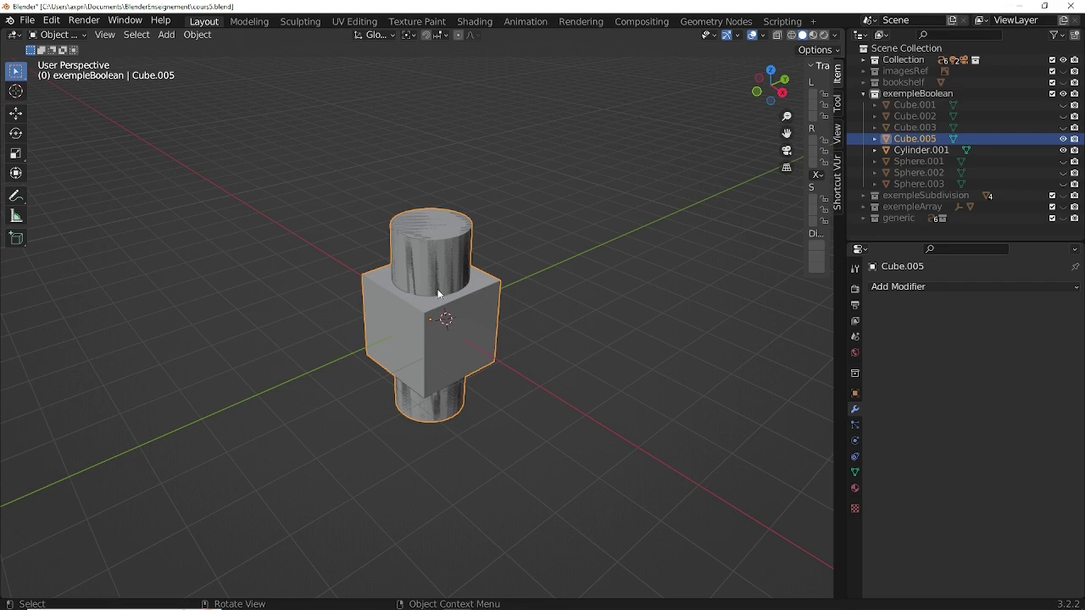
pyautogui.click(200, 37)
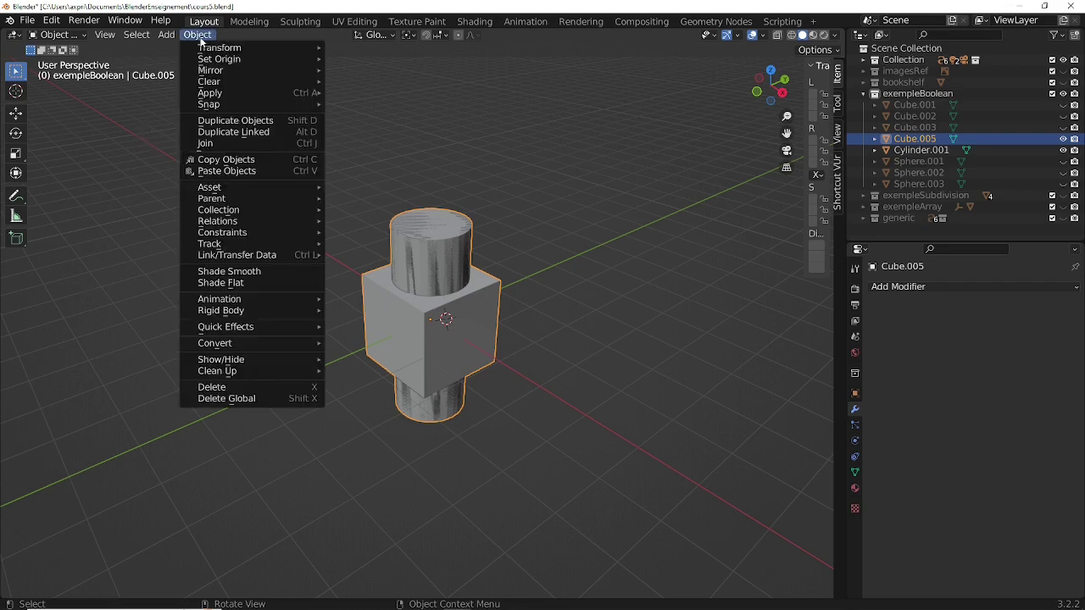
pyautogui.moveTo(205, 51)
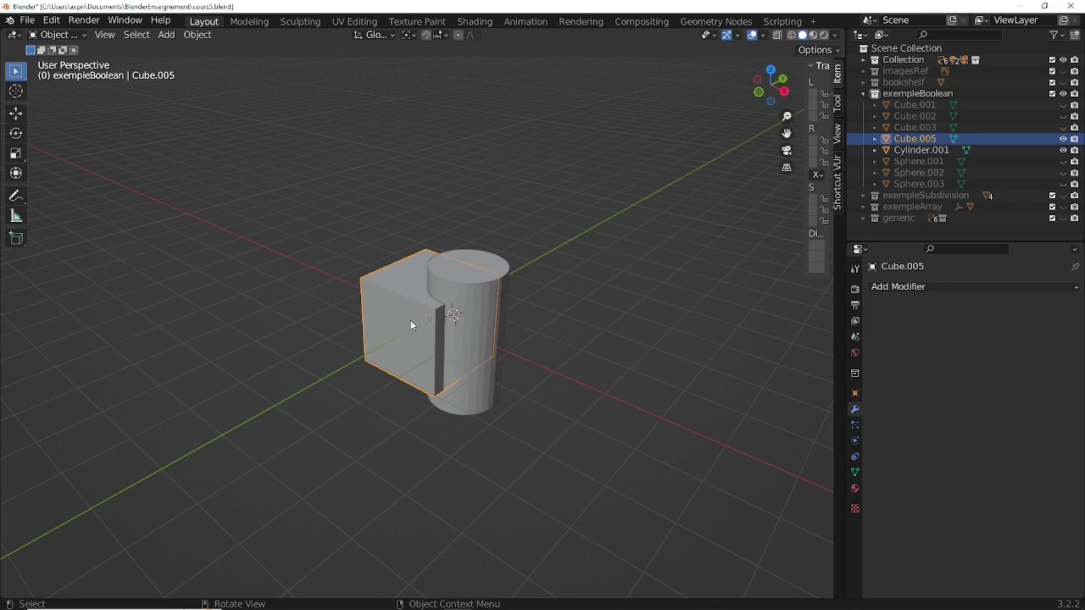
# Add a Boolean modifier to the cube, set to Intersect, with the cylinder picked as its object
pyautogui.click(889, 288)
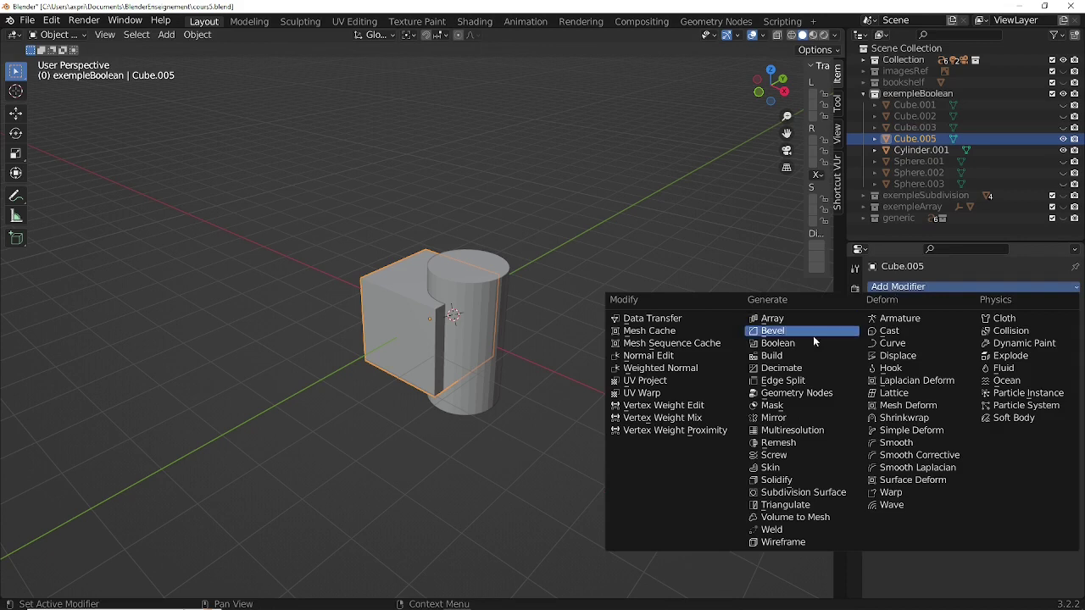
pyautogui.click(789, 343)
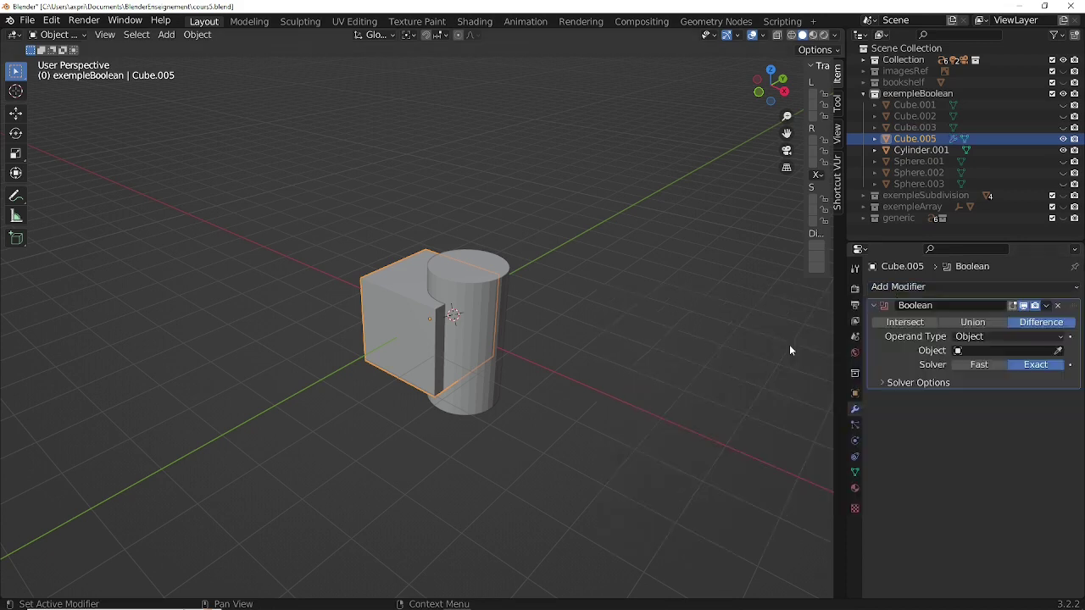
pyautogui.click(906, 323)
pyautogui.click(1058, 352)
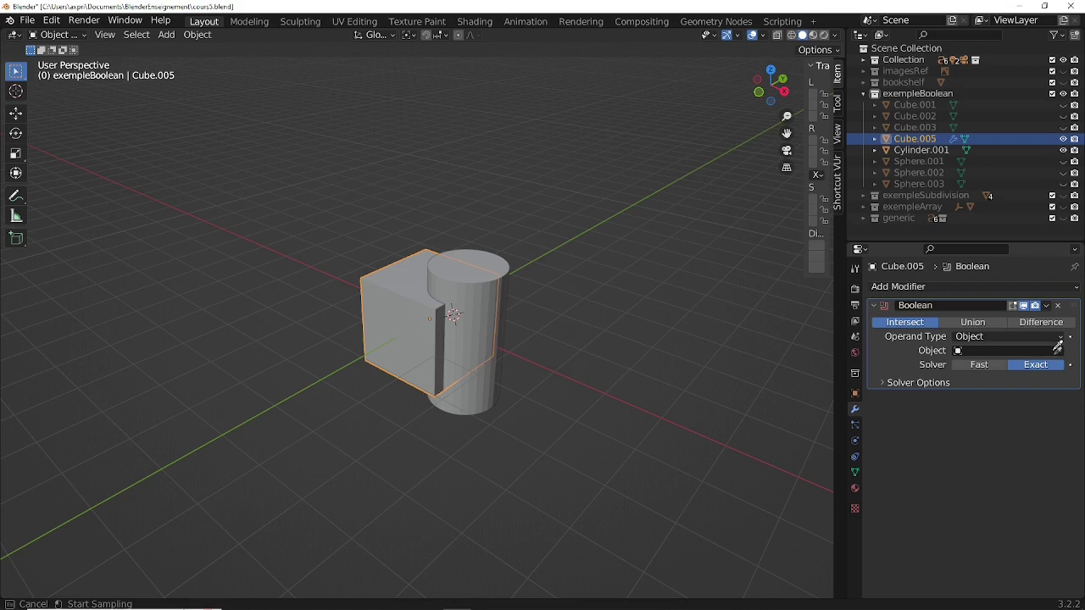
pyautogui.click(504, 256)
# Hide the cylinder in the viewport to expose the intersected part of the cube
pyautogui.moveTo(517, 379); pyautogui.dragTo(542, 389, button='middle')
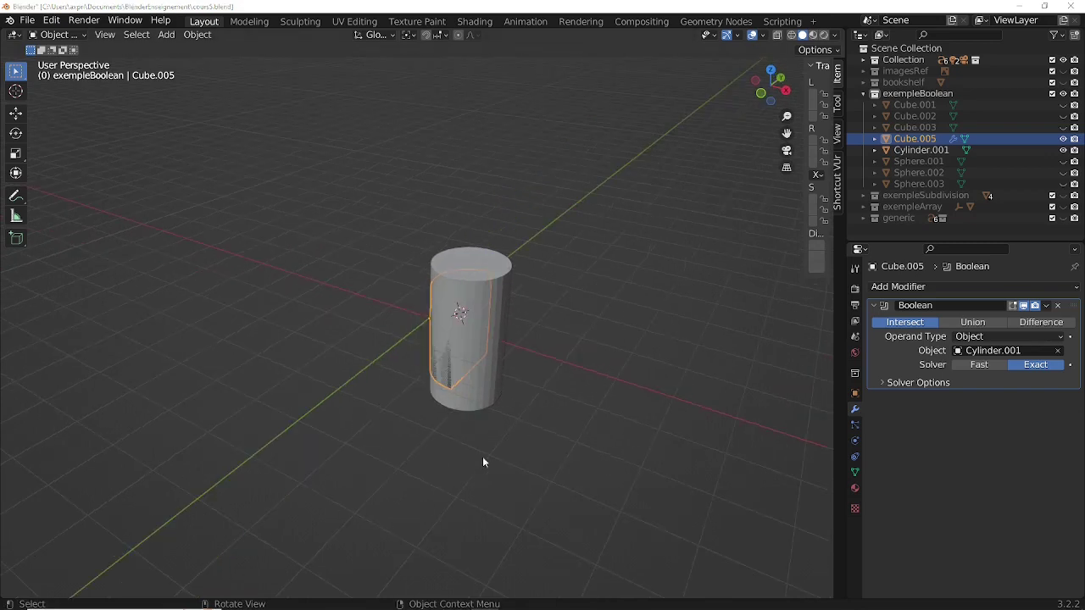
pyautogui.click(1063, 150)
pyautogui.moveTo(510, 400)
pyautogui.mouseDown(button='middle')
pyautogui.moveTo(536, 393)
pyautogui.moveTo(523, 413)
pyautogui.moveTo(484, 417)
pyautogui.moveTo(490, 395)
pyautogui.moveTo(520, 381)
pyautogui.moveTo(511, 402)
pyautogui.mouseUp(button='middle')
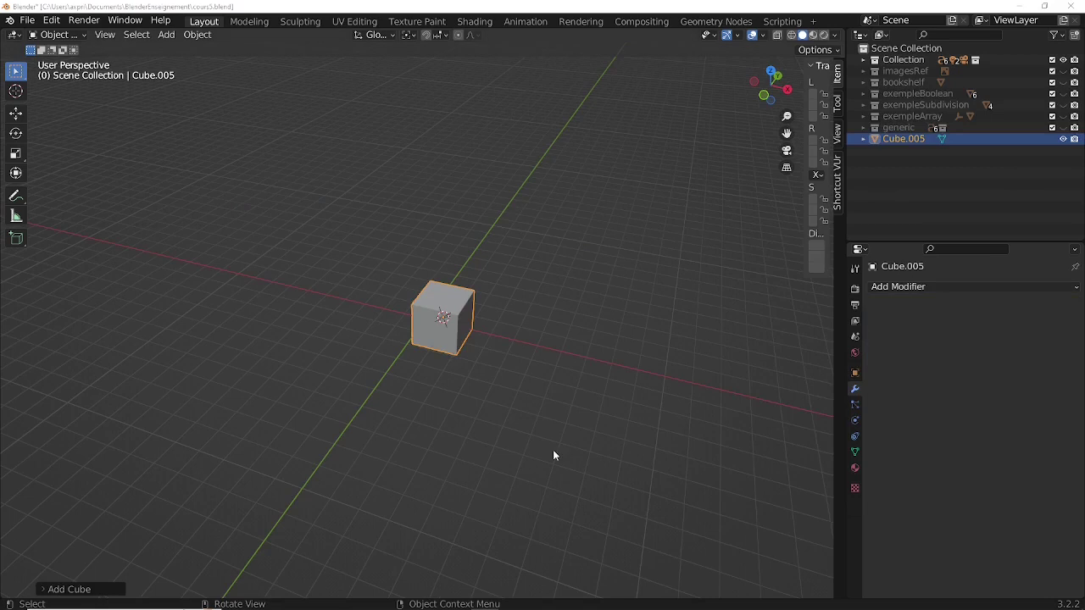
# Add an Array modifier to the newly created cube
pyautogui.click(899, 287)
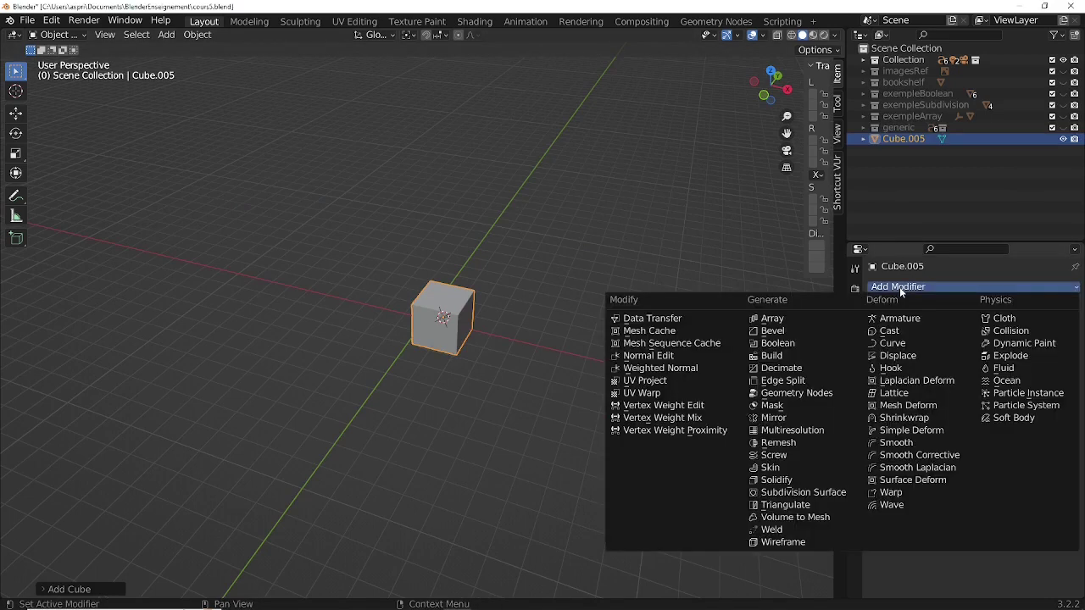
pyautogui.click(775, 318)
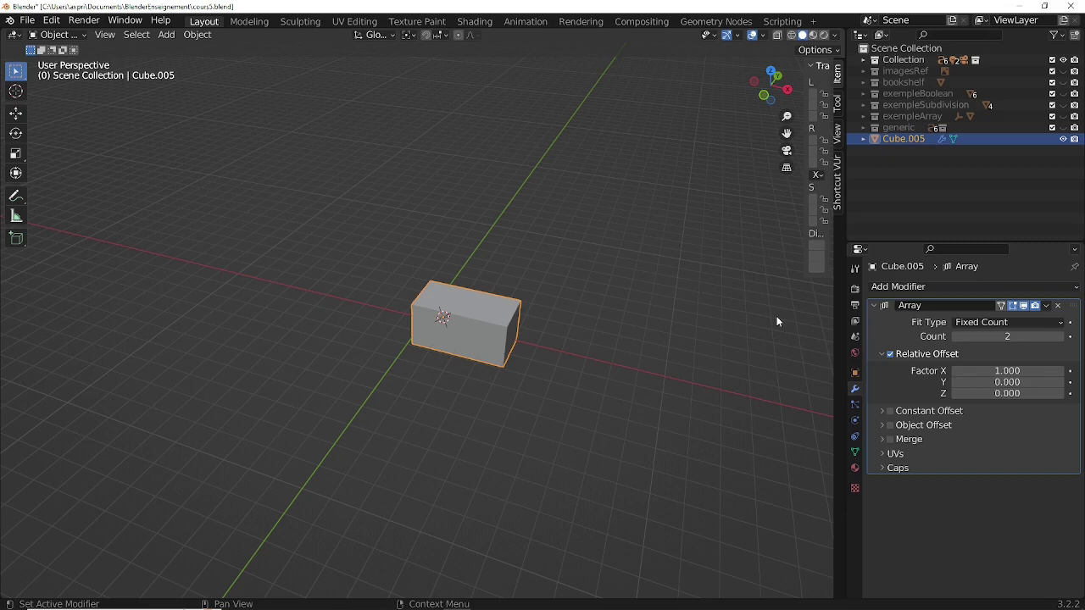
pyautogui.hotkey('ctrl', 's')
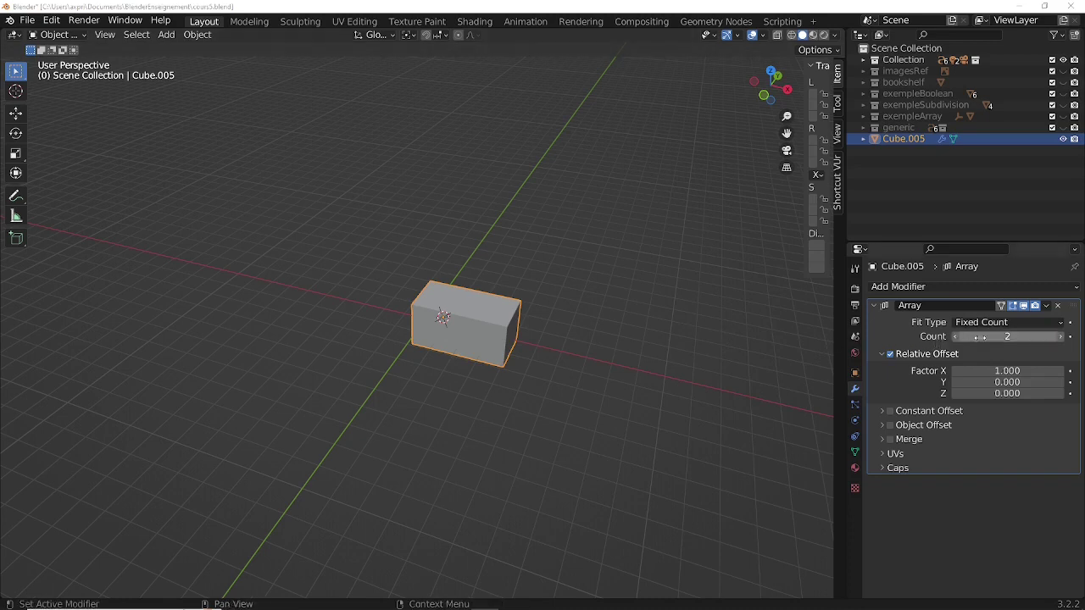
# Try array counts from 4 down to 1 and set the count to 3
pyautogui.click(1060, 337)
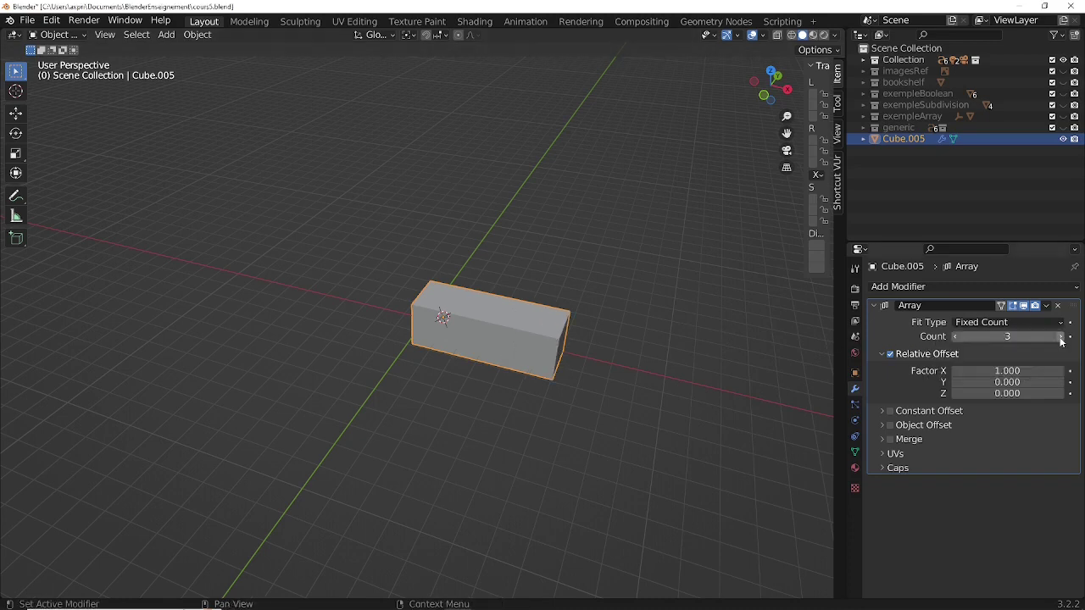
pyautogui.click(1060, 338)
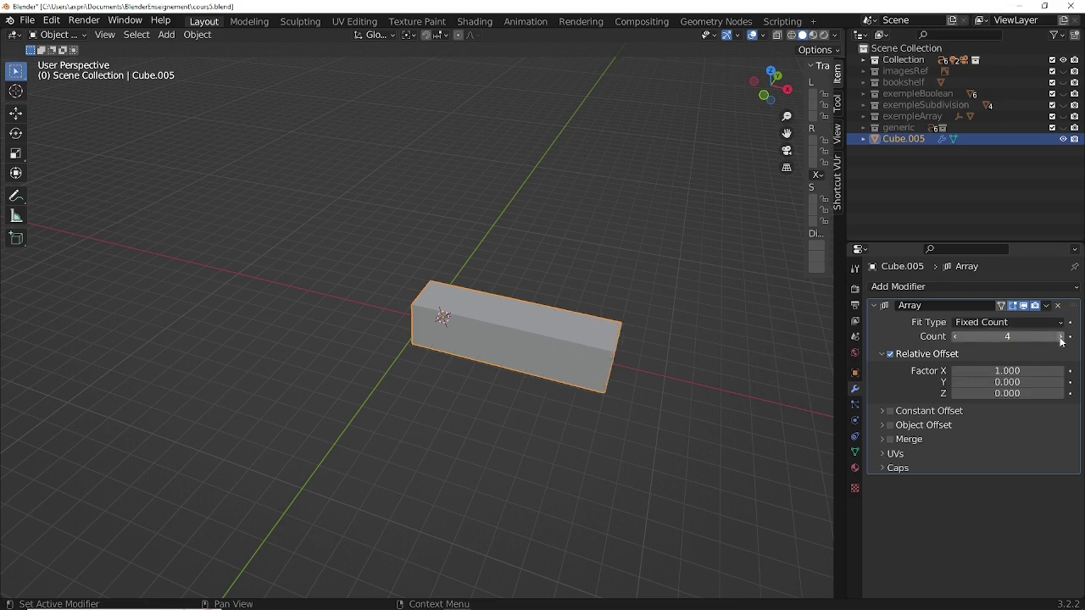
pyautogui.click(956, 337)
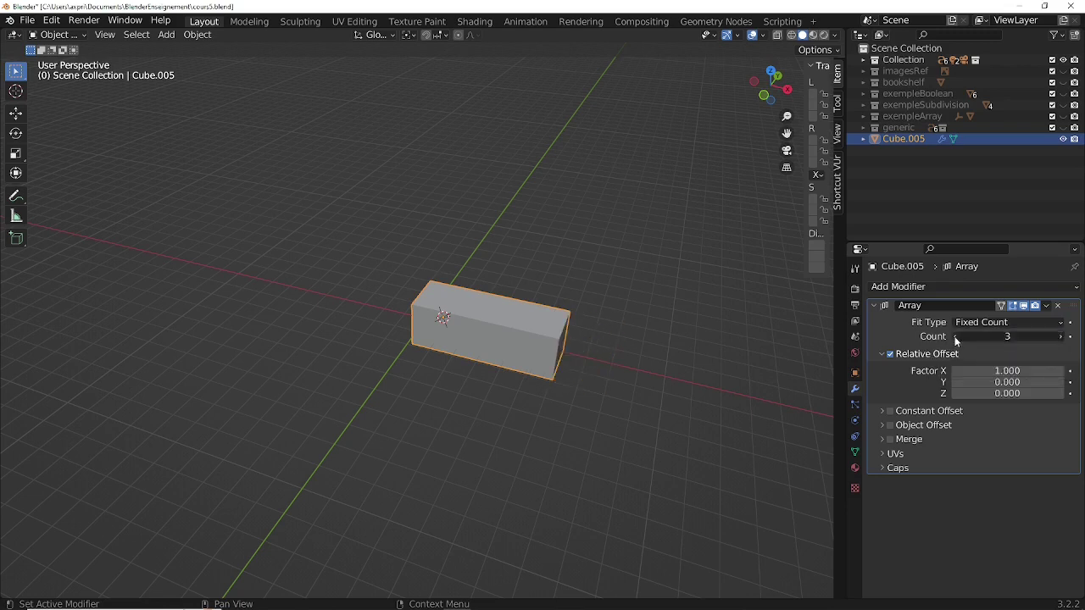
pyautogui.click(956, 337)
pyautogui.click(955, 338)
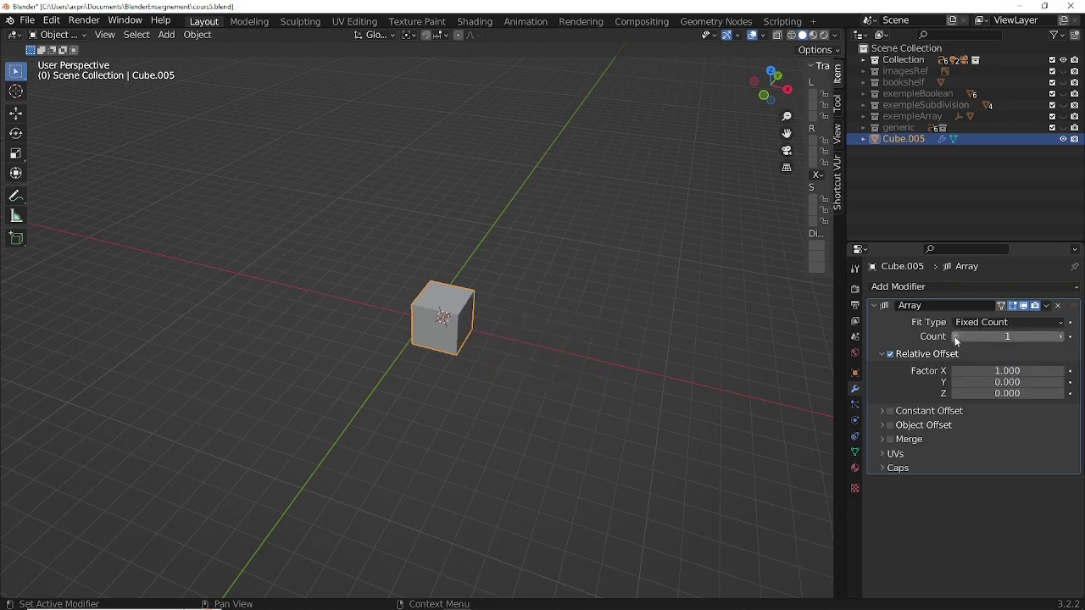
pyautogui.click(1060, 337)
pyautogui.click(1060, 336)
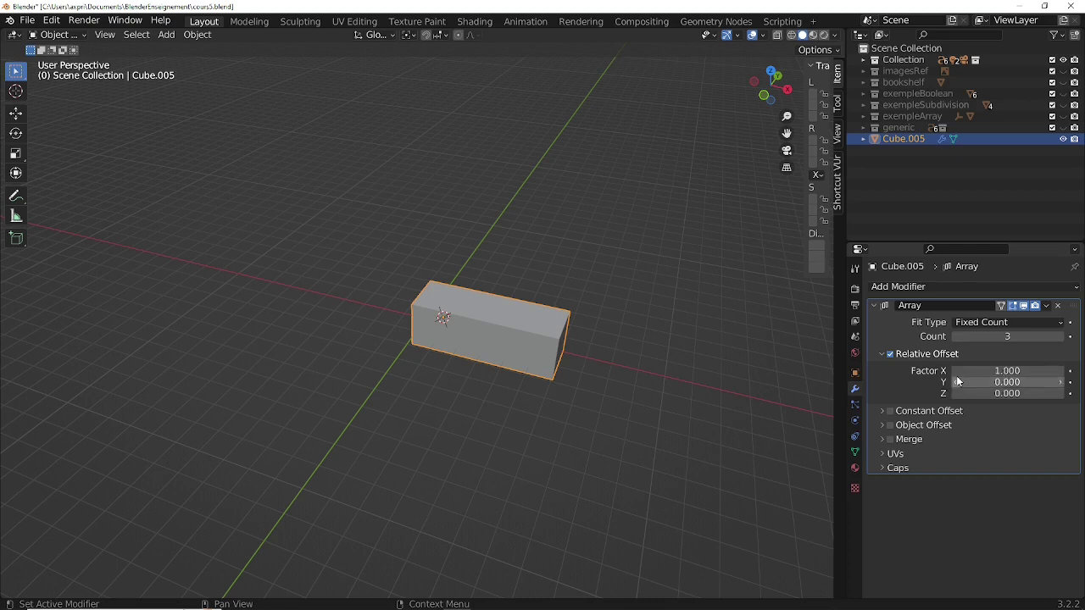
# Change the array's relative offset to run along Y, with factor X at 0 and factor Y at 1
pyautogui.click(997, 370)
pyautogui.write('0')
pyautogui.press('Return')
pyautogui.click(997, 382)
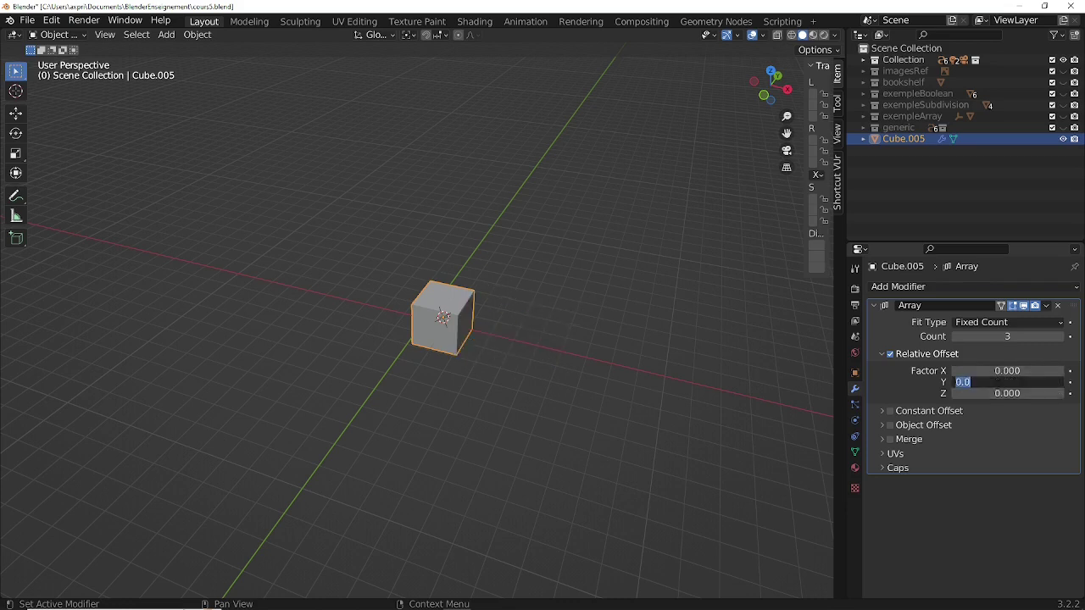
pyautogui.write('1')
pyautogui.press('Return')
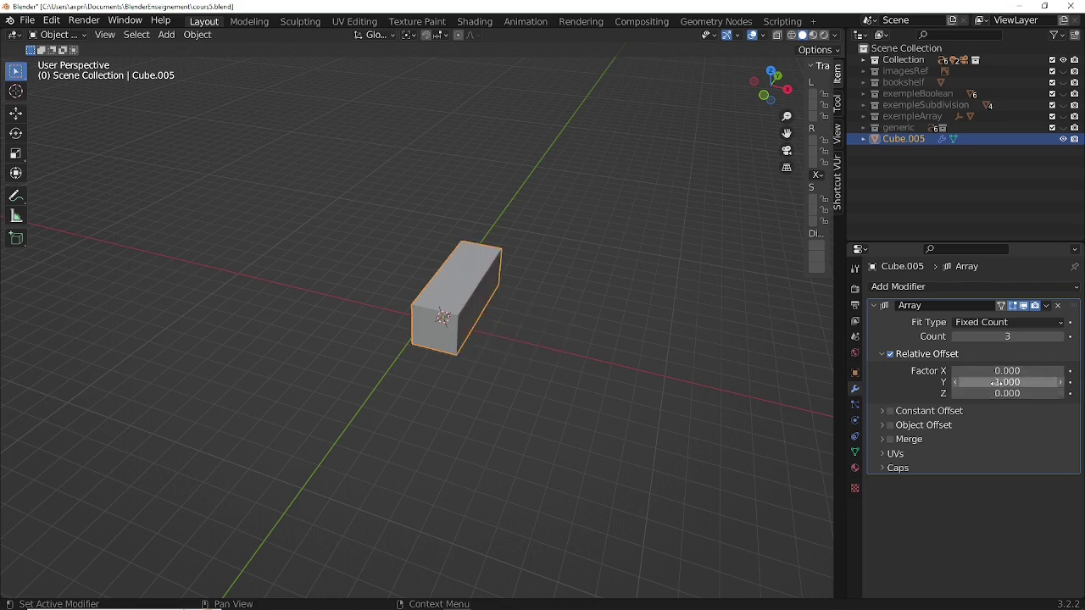
# Stack the array vertically by setting the relative offset factor Y to 0 and factor Z to 1
pyautogui.click(997, 383)
pyautogui.write('0')
pyautogui.press('Return')
pyautogui.click(999, 394)
pyautogui.write('1')
pyautogui.press('Return')
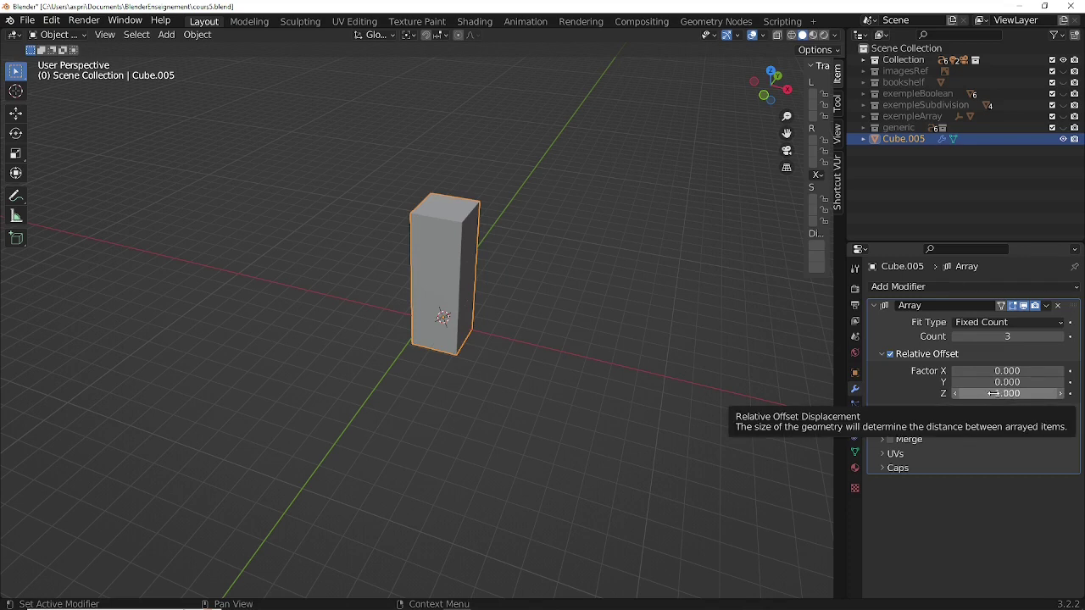
# Space out the stacked cubes by raising the relative offset factor Z to 1.3 and finally to 2
pyautogui.click(1061, 394)
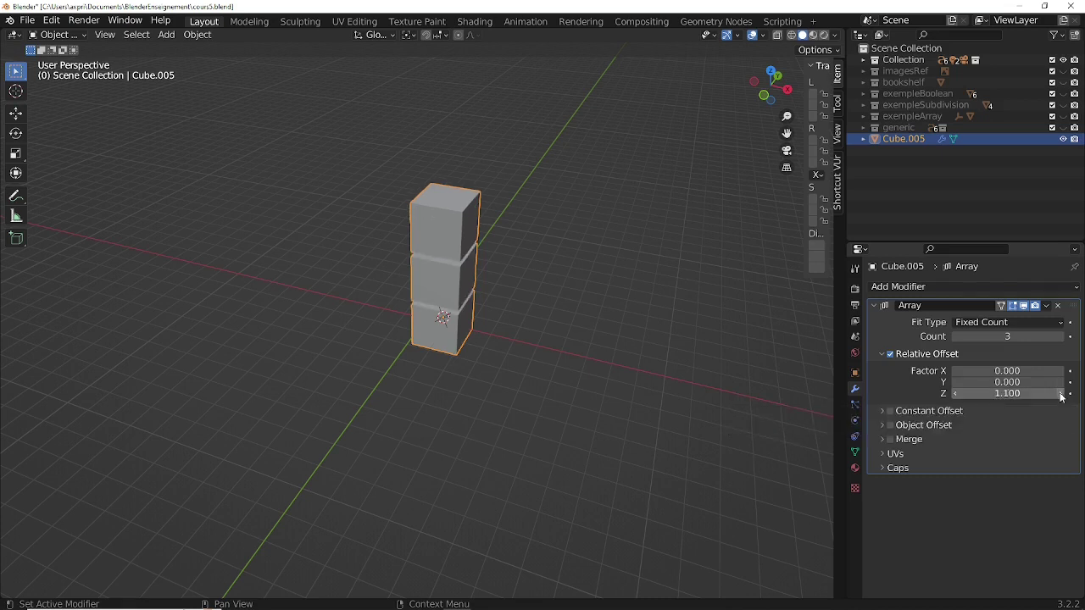
pyautogui.click(1061, 394)
pyautogui.click(1061, 394)
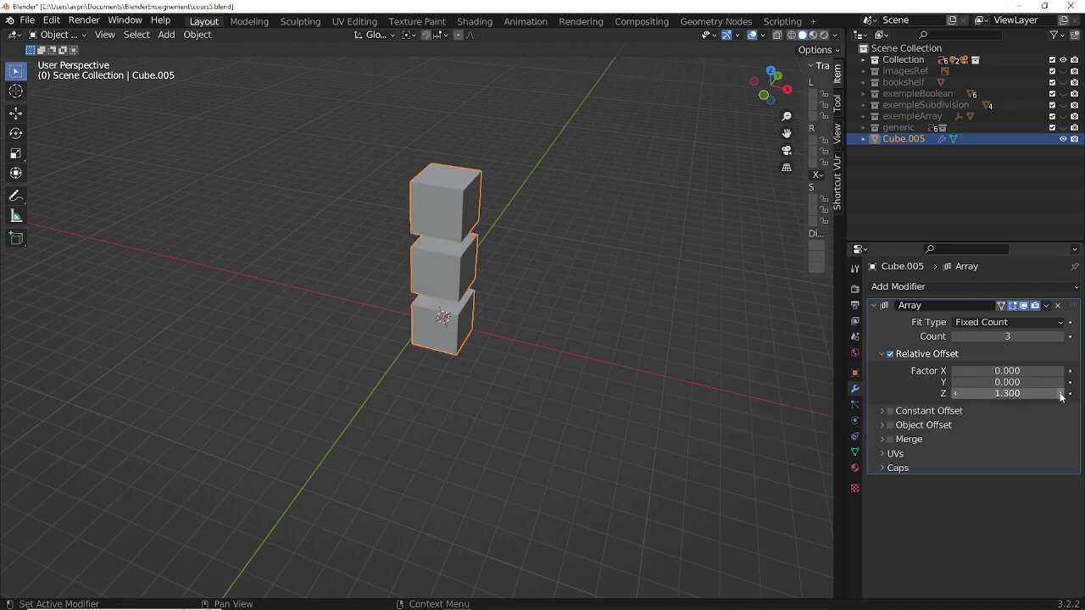
pyautogui.moveTo(633, 390)
pyautogui.mouseDown(button='middle')
pyautogui.moveTo(633, 364)
pyautogui.moveTo(624, 383)
pyautogui.mouseUp(button='middle')
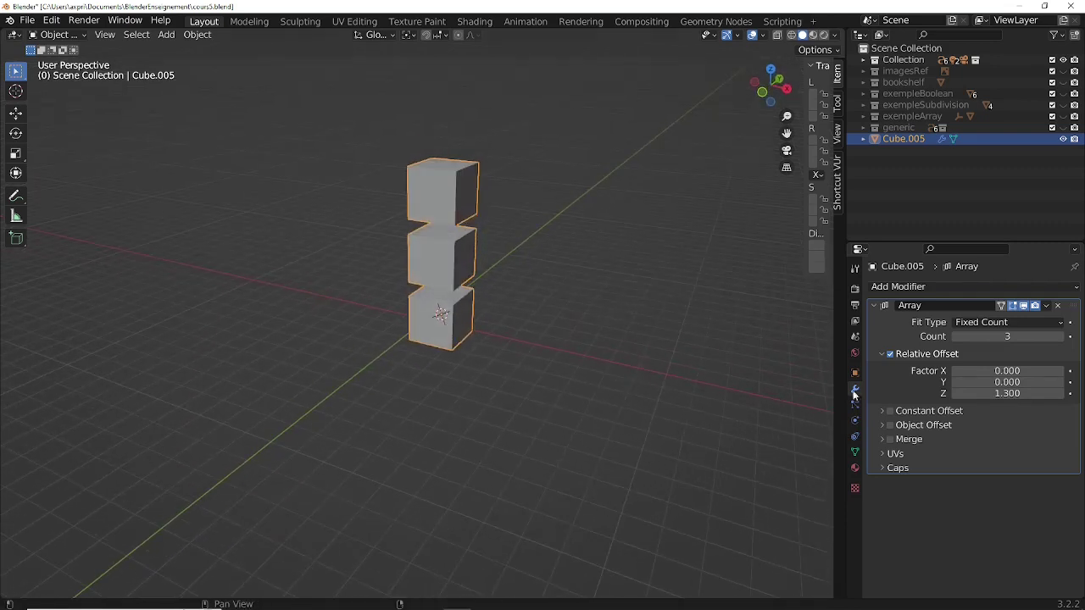
pyautogui.click(1000, 393)
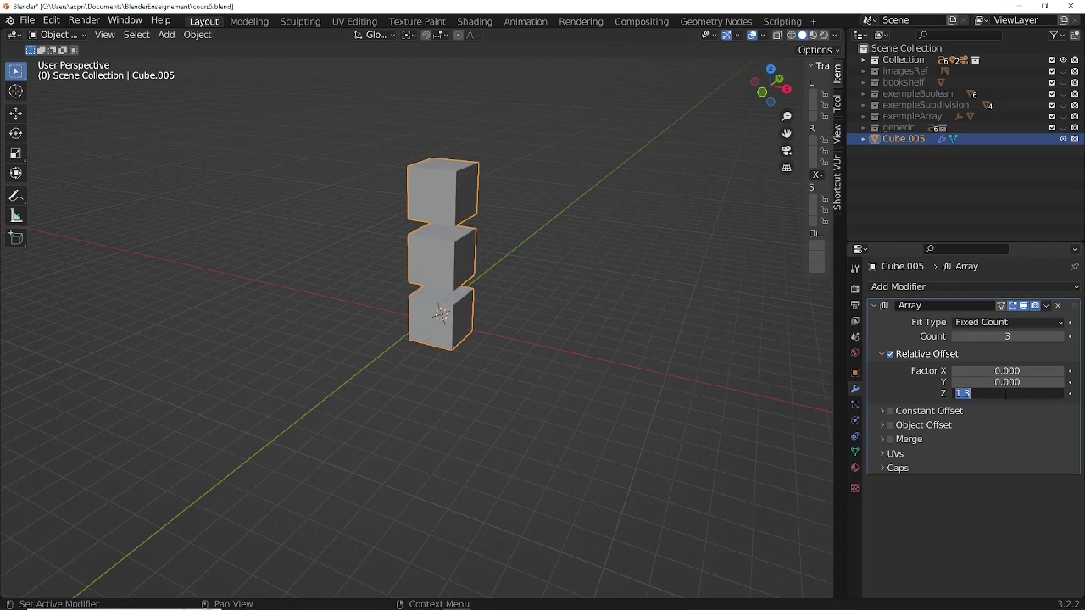
pyautogui.write('2')
pyautogui.press('Return')
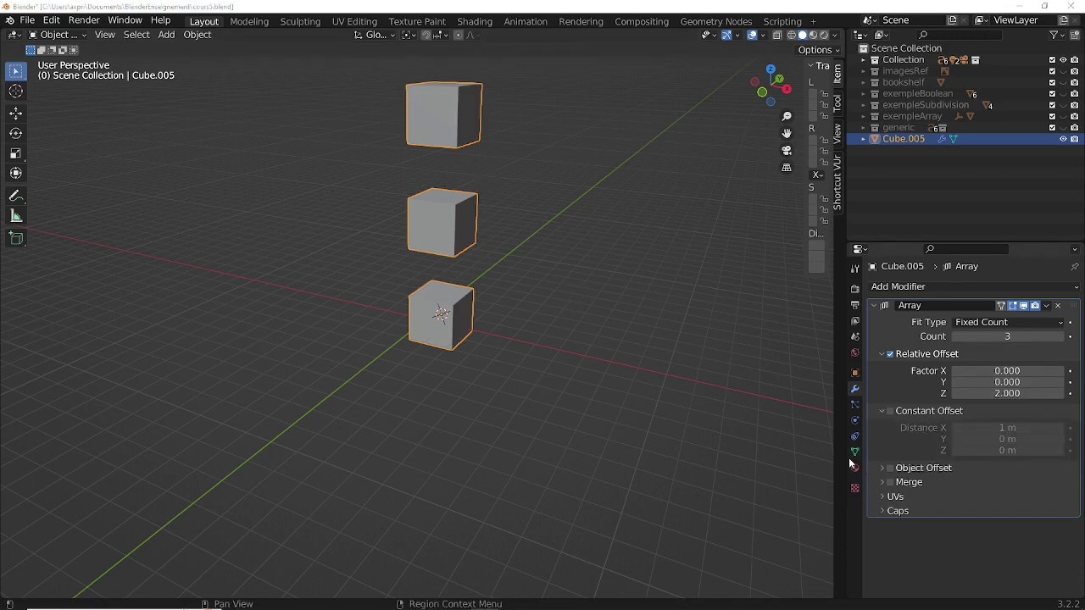
# Enable the array's Constant Offset in addition to the relative offset and view the shifted cubes
pyautogui.click(889, 411)
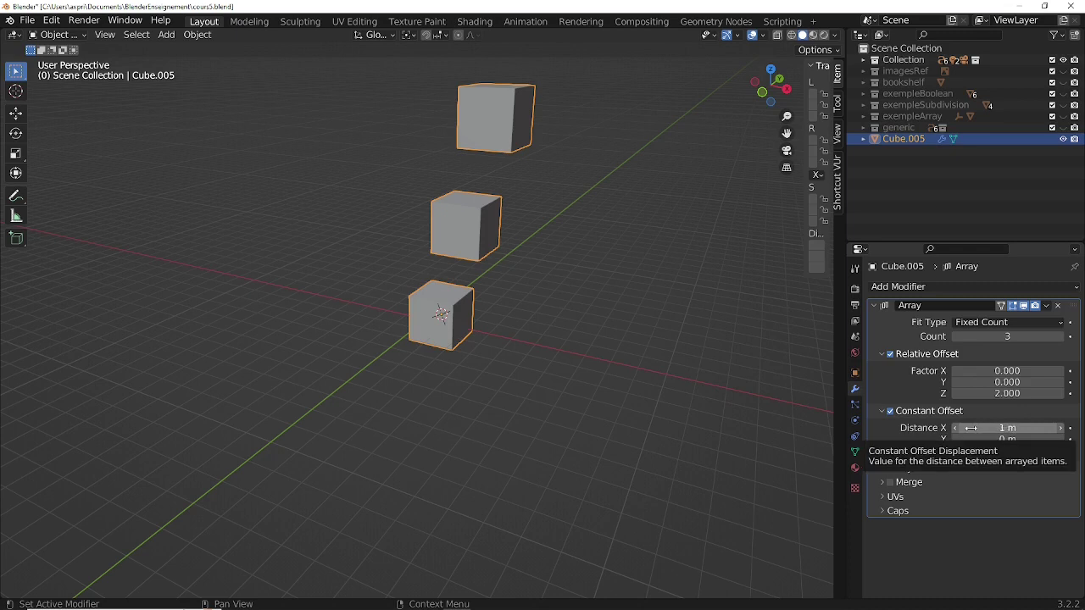
pyautogui.moveTo(631, 458)
pyautogui.mouseDown(button='middle')
pyautogui.moveTo(675, 436)
pyautogui.moveTo(632, 449)
pyautogui.mouseUp(button='middle')
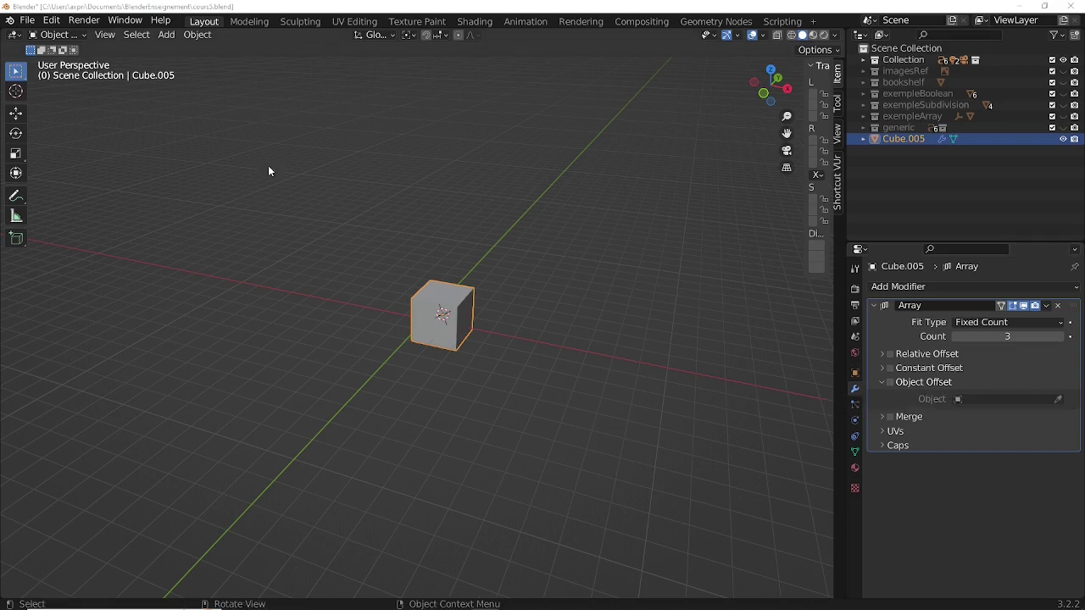
# Add a Plain Axes empty and move it about 2.58 m along the X axis, beside the cube
pyautogui.click(174, 39)
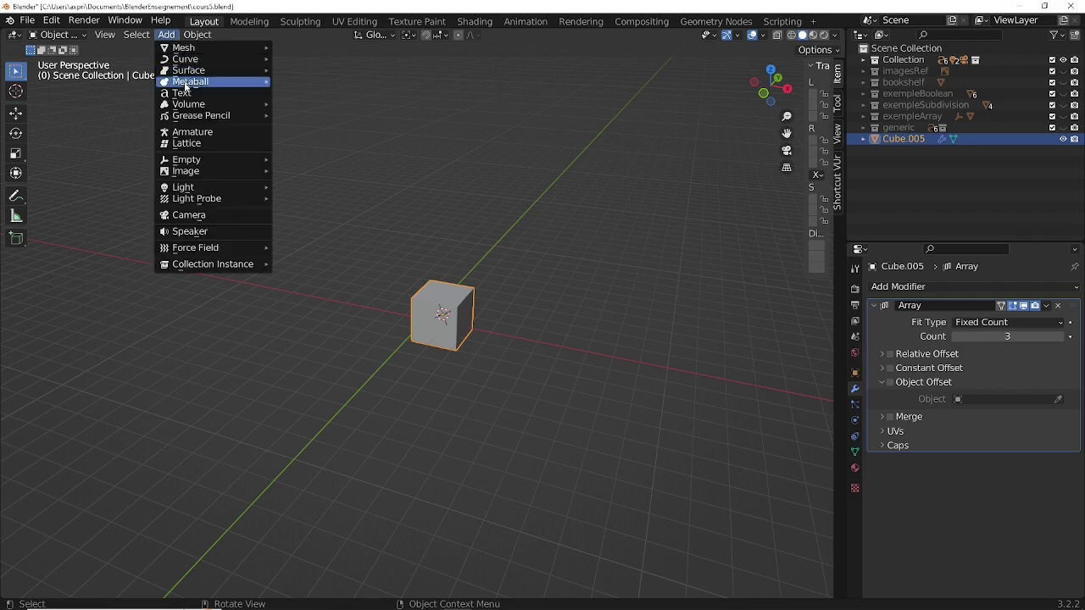
pyautogui.moveTo(192, 162)
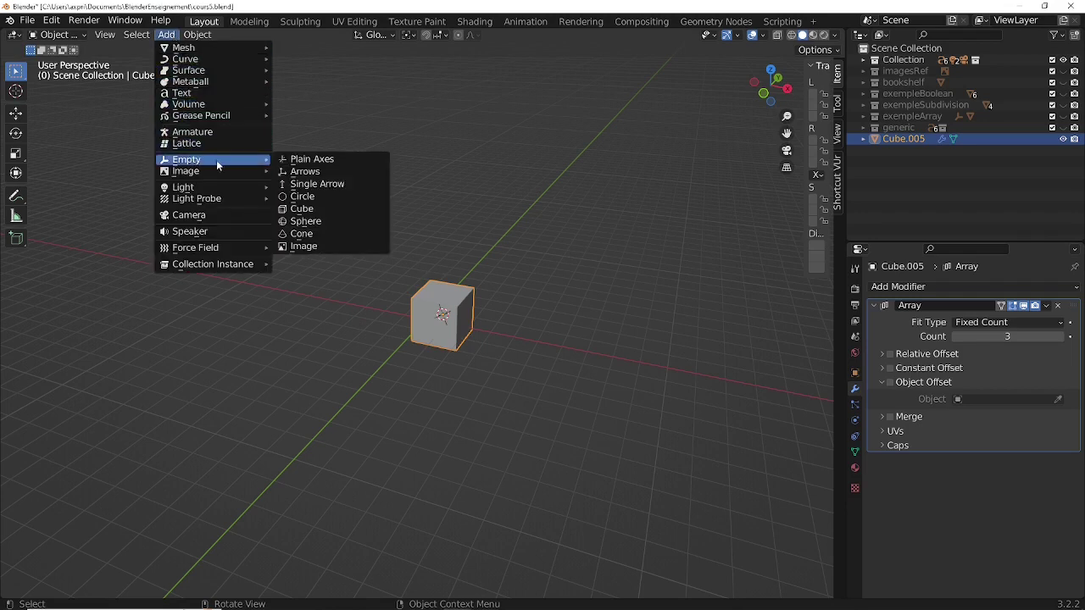
pyautogui.click(318, 161)
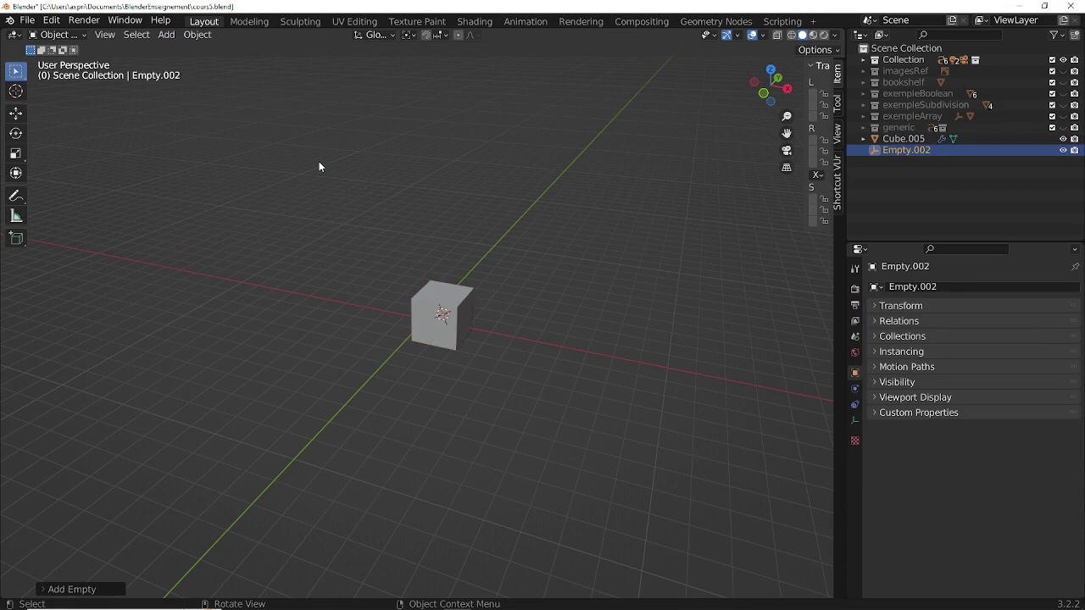
pyautogui.press('g')
pyautogui.press('x')
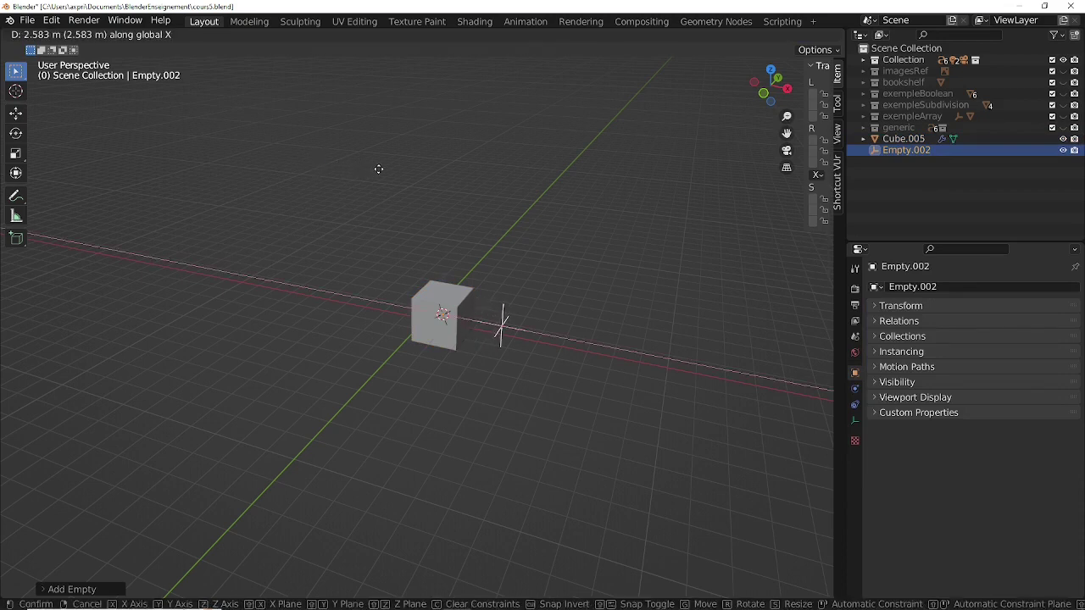
pyautogui.click(379, 169)
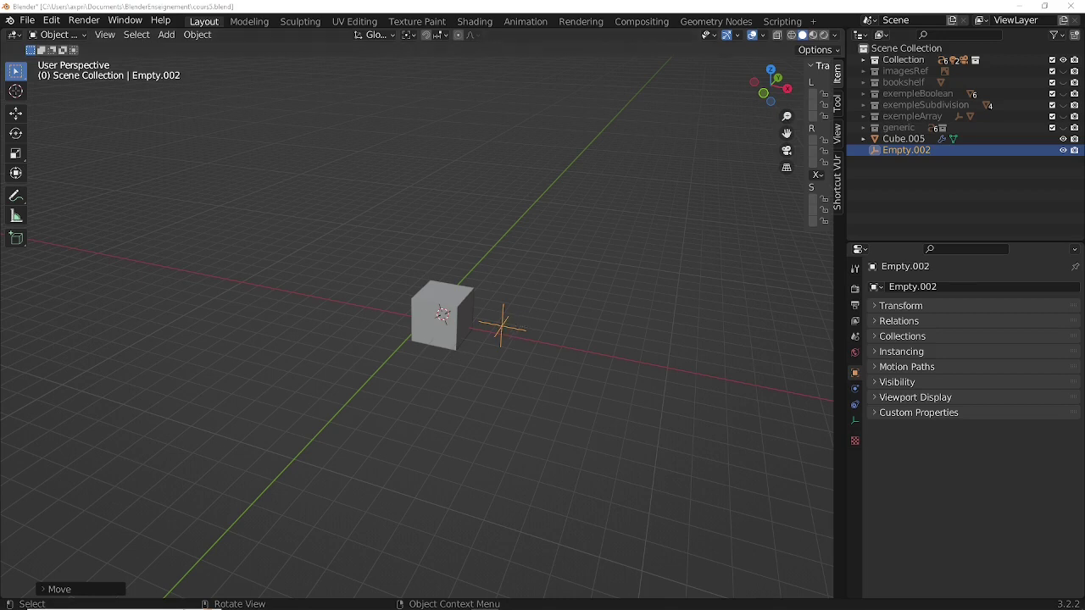
# Enable Object Offset in the cube's Array modifier and pick the empty as the offset object
pyautogui.click(445, 326)
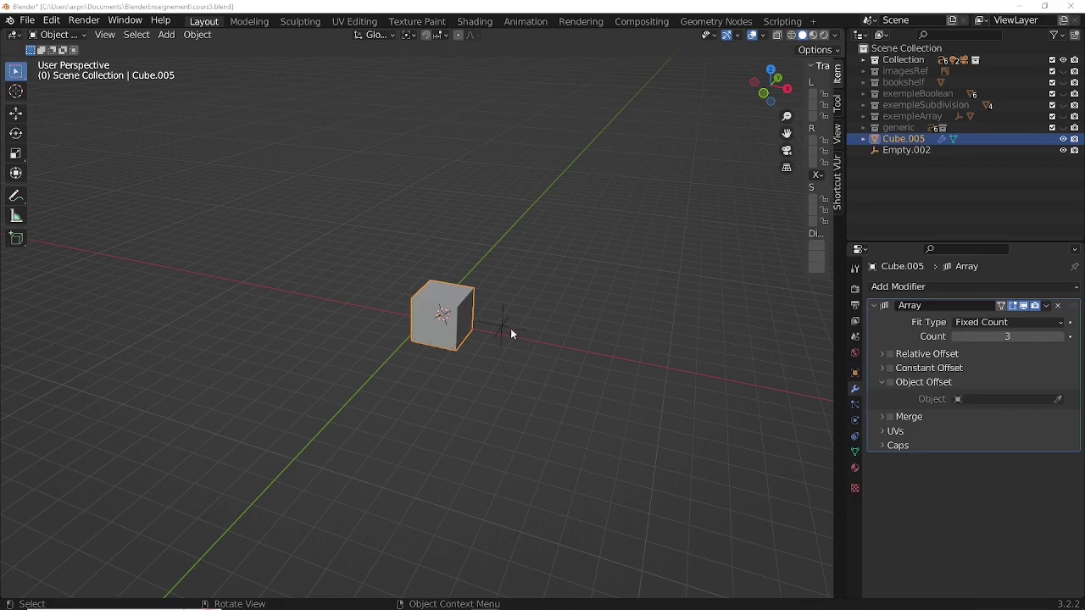
pyautogui.click(891, 383)
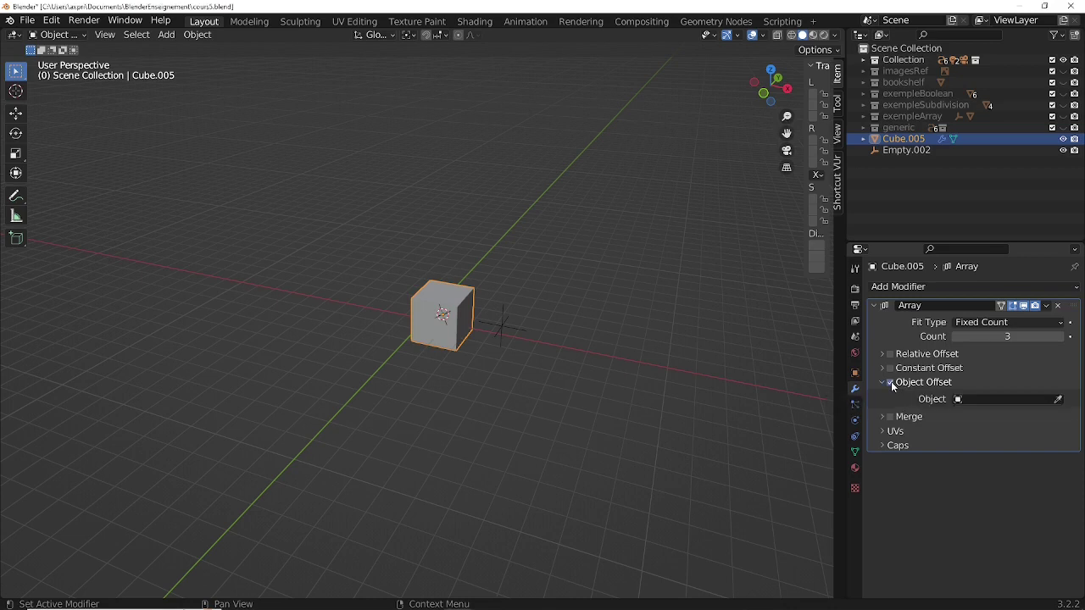
pyautogui.click(1058, 400)
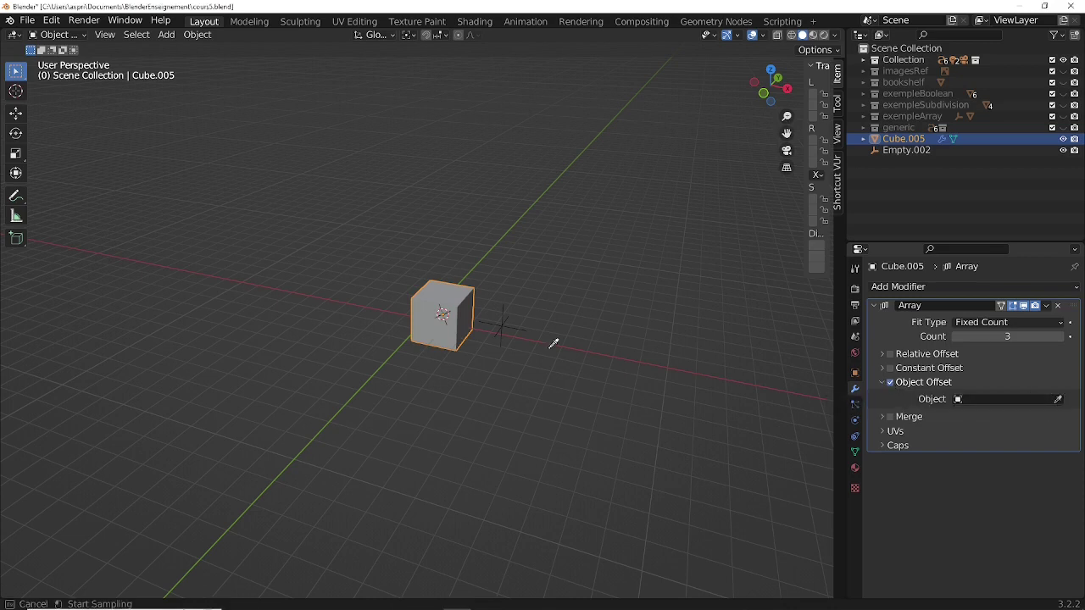
pyautogui.click(509, 319)
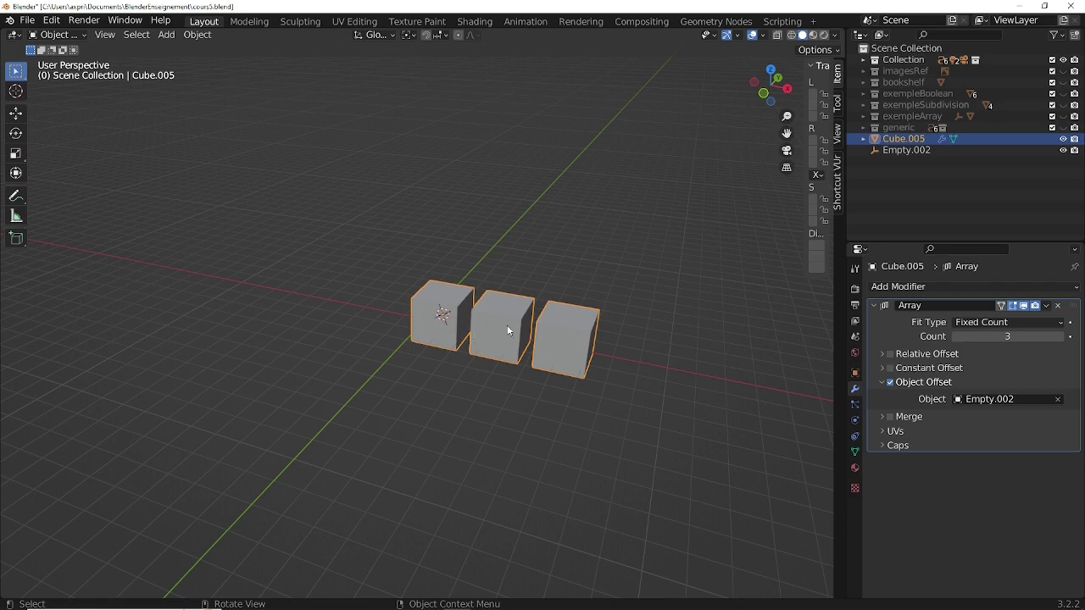
# Move the offset empty freely about 1.23 m, mostly downward, so the array copies descend diagonally
pyautogui.click(909, 150)
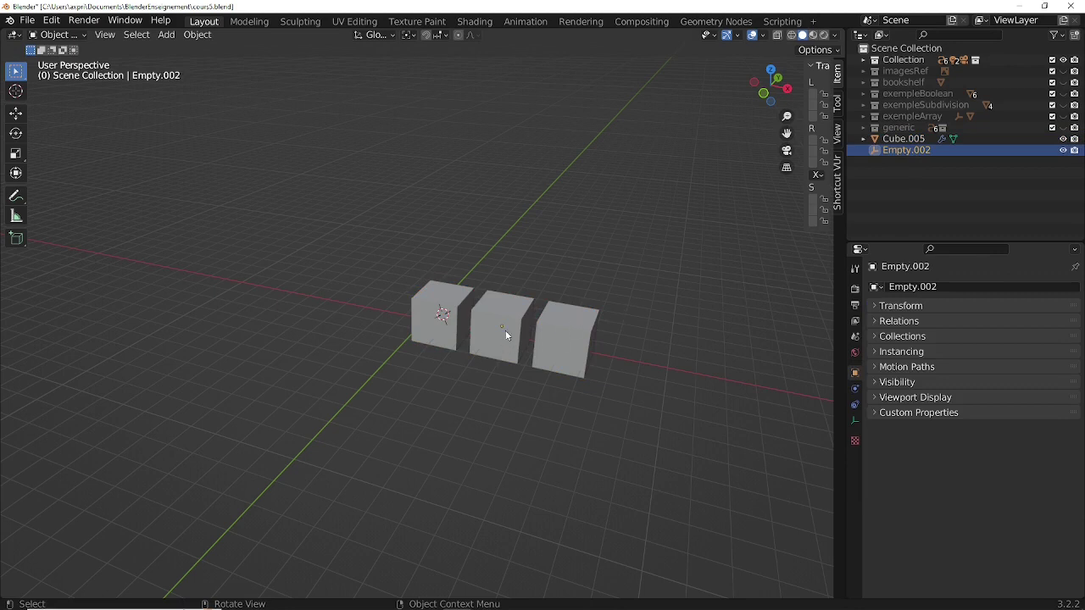
pyautogui.press('g')
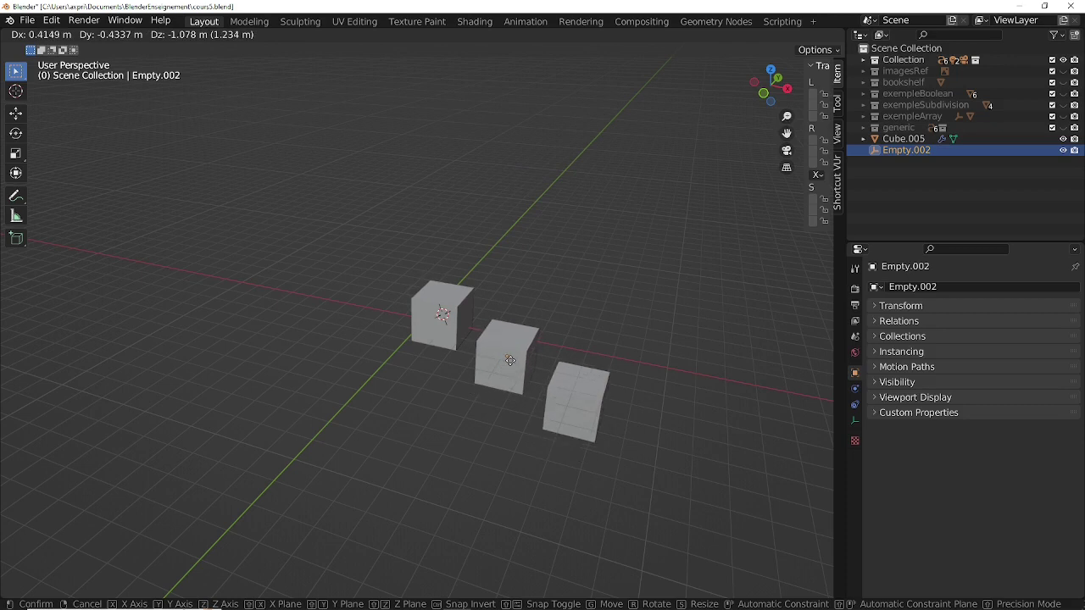
pyautogui.click(511, 365)
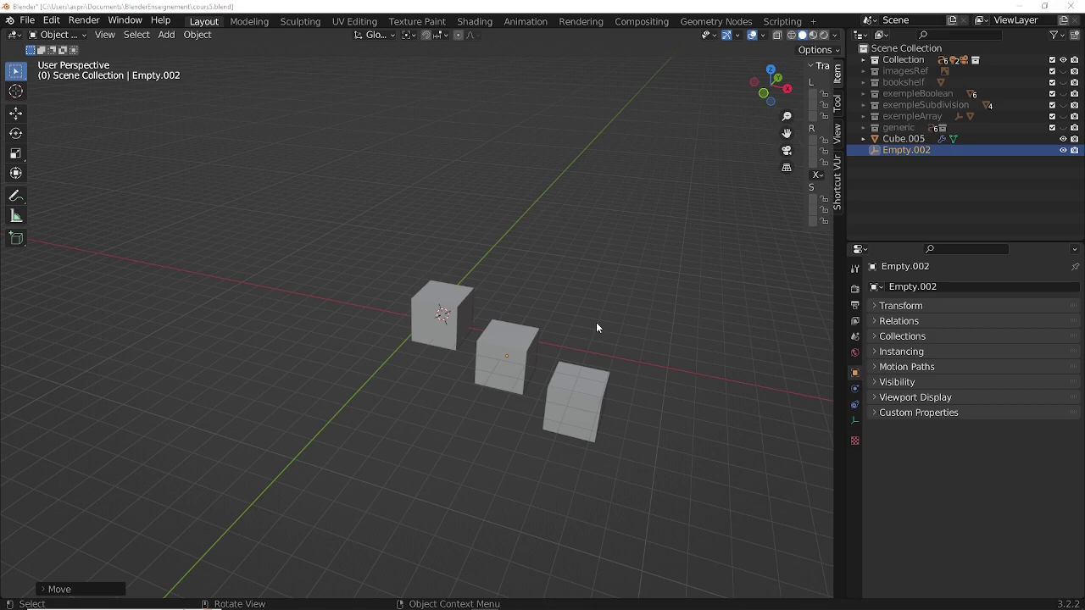
# Scale the empty up uniformly to about 1.26 so each array copy grows larger
pyautogui.click(491, 324)
pyautogui.click(899, 149)
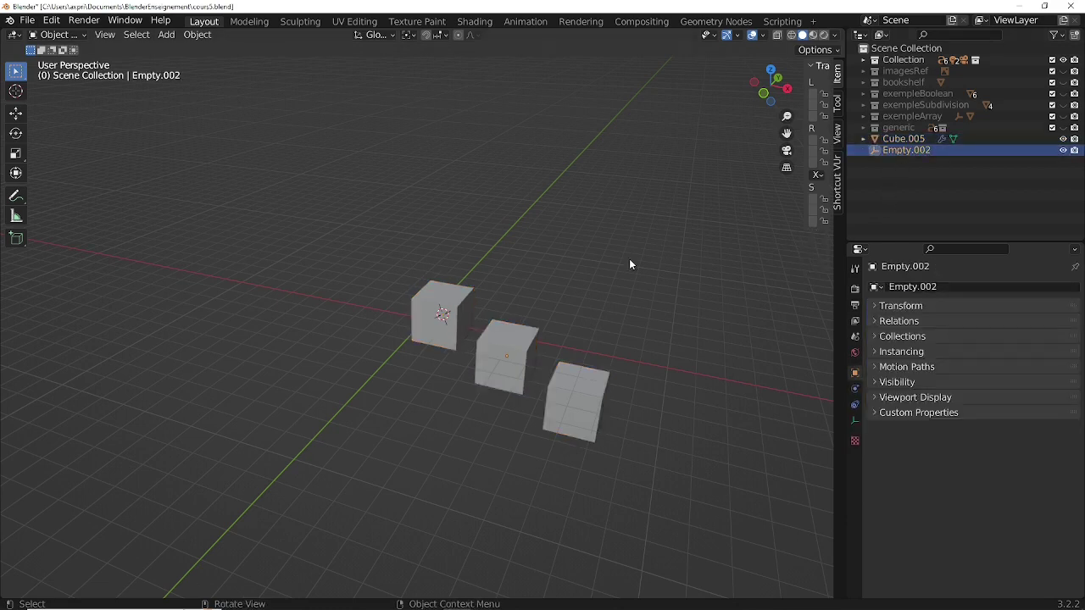
pyautogui.press('s')
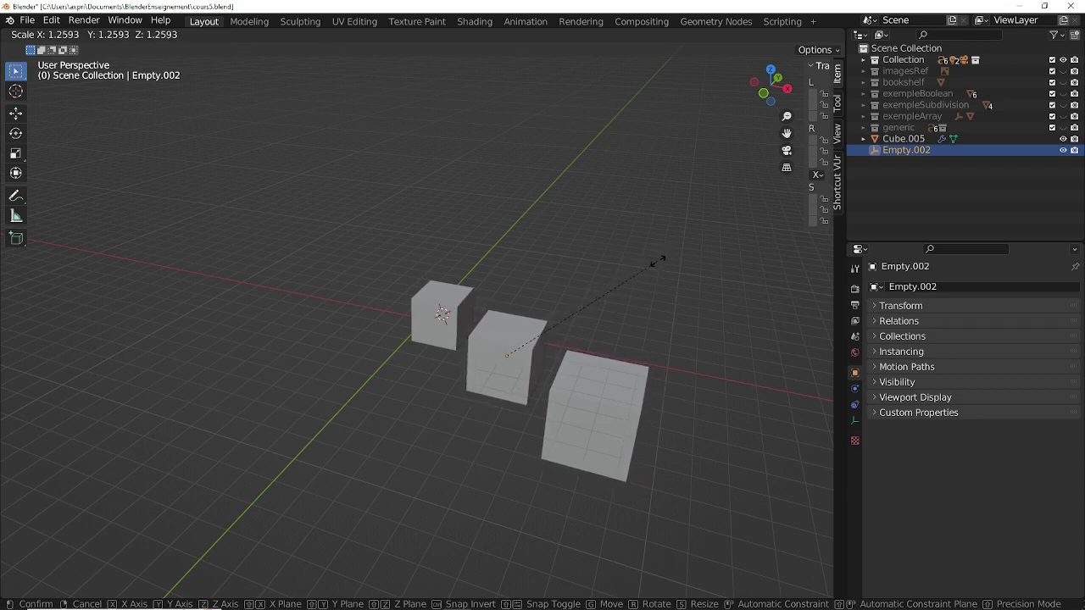
pyautogui.click(660, 266)
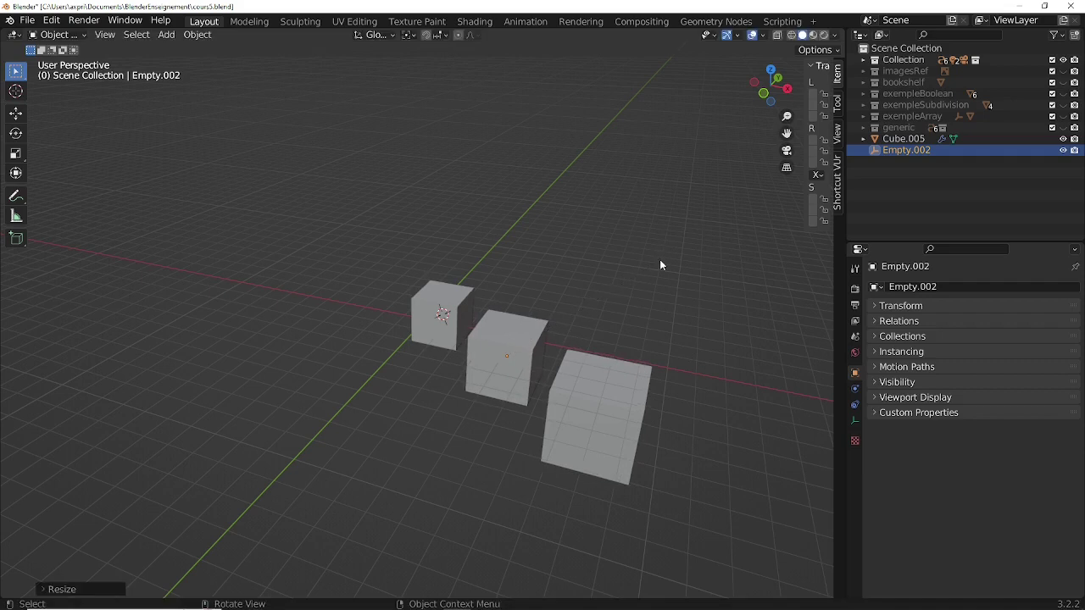
pyautogui.moveTo(667, 317); pyautogui.dragTo(686, 297, button='middle')
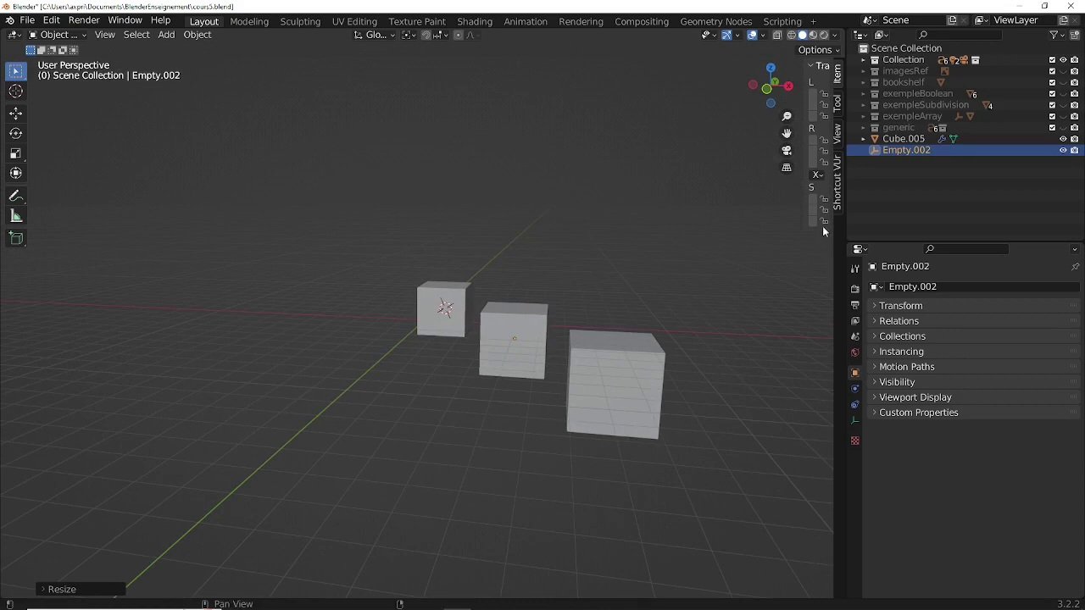
# Raise the empty along the Z axis so the growing array copies climb above the first cube
pyautogui.press('g')
pyautogui.press('z')
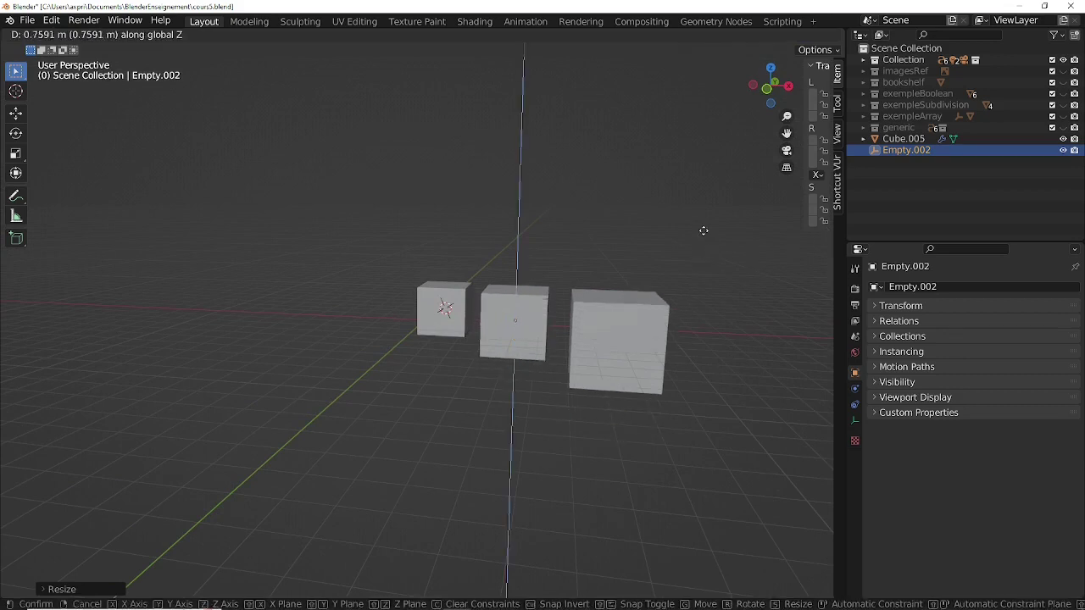
pyautogui.click(677, 292)
pyautogui.moveTo(678, 293); pyautogui.dragTo(650, 352, button='middle')
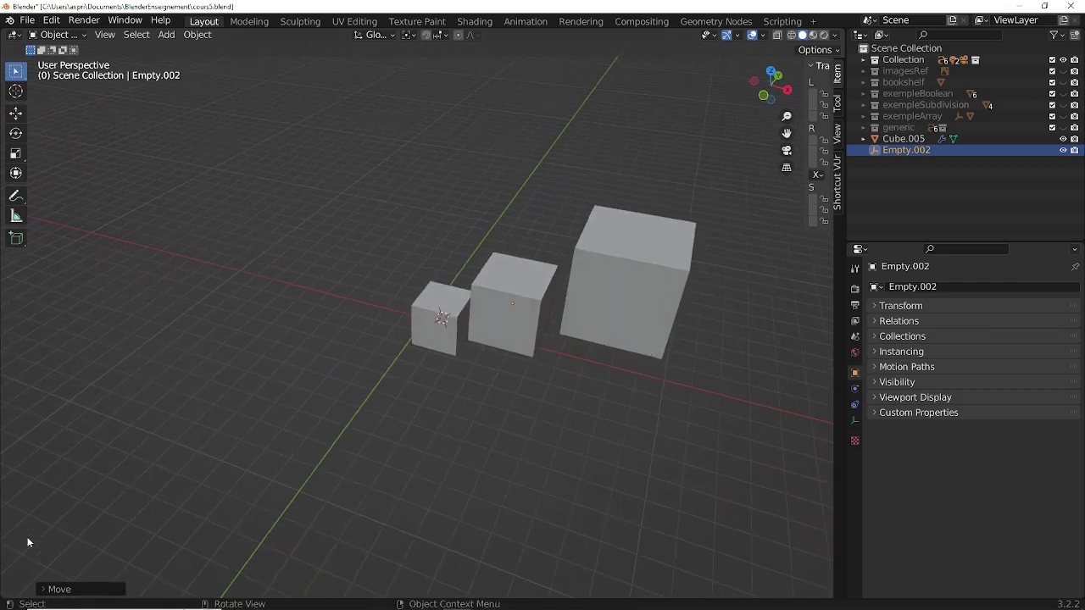
pyautogui.hotkey('ctrl', 'z')
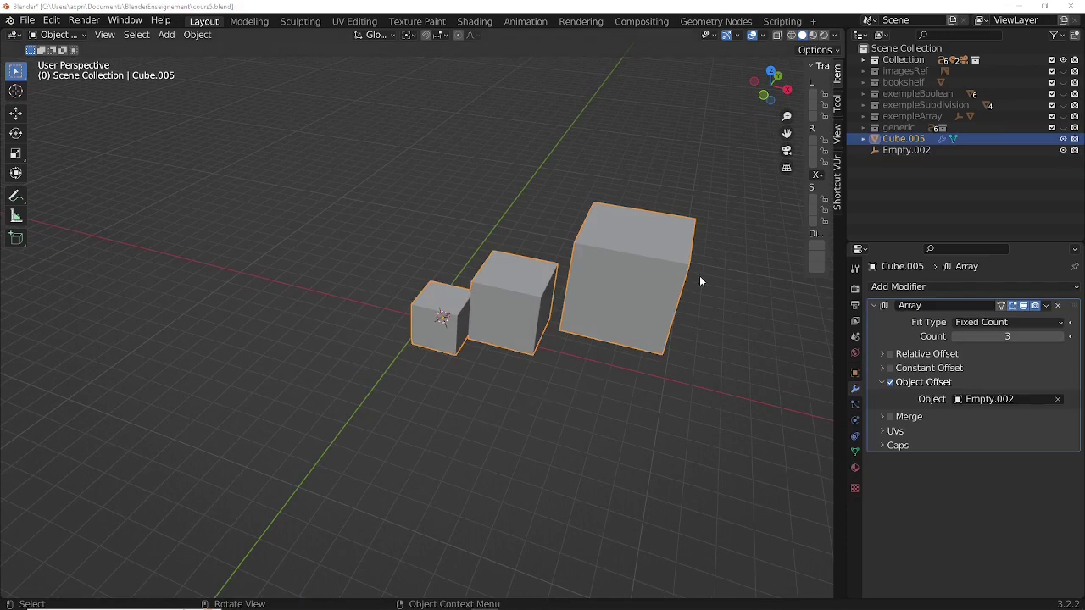
# Rotate the empty in two passes from different views so each array copy tilts progressively
pyautogui.click(895, 151)
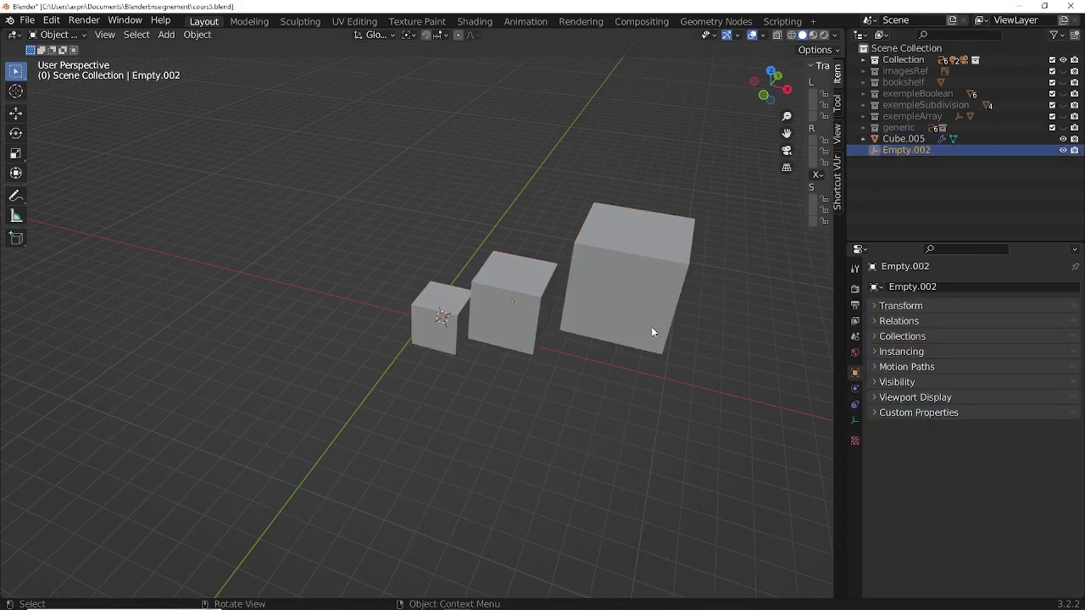
pyautogui.press('r')
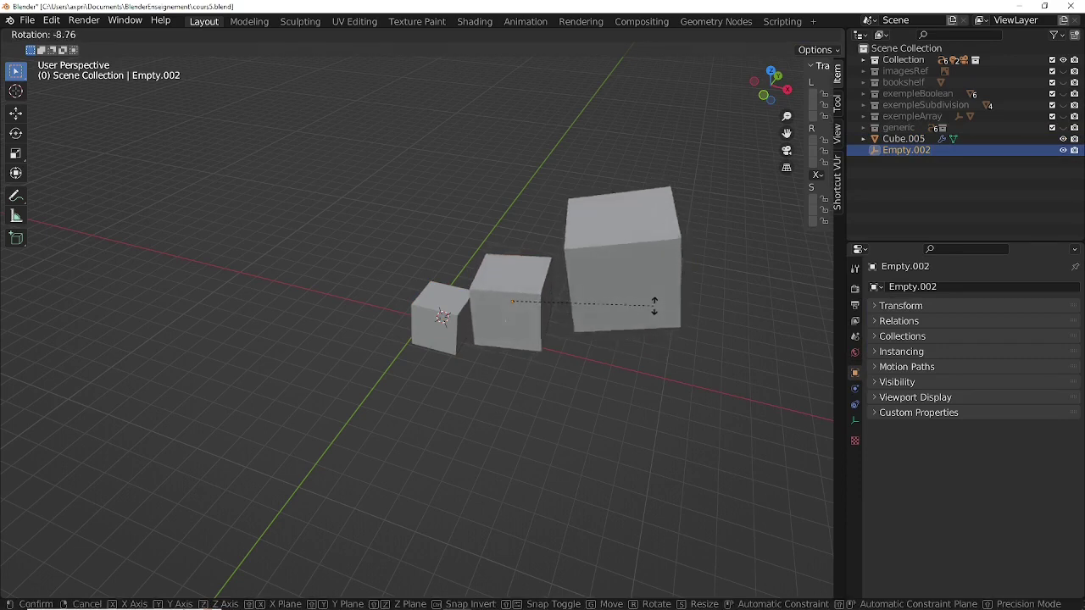
pyautogui.click(657, 314)
pyautogui.moveTo(661, 311)
pyautogui.mouseDown(button='middle')
pyautogui.moveTo(659, 278)
pyautogui.moveTo(659, 291)
pyautogui.mouseUp(button='middle')
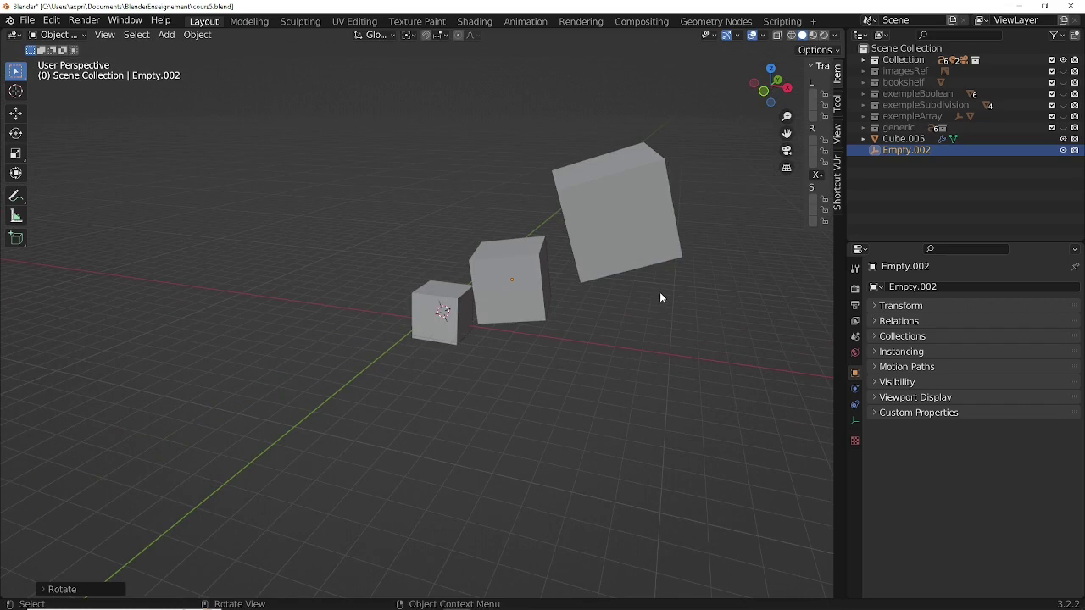
pyautogui.press('r')
pyautogui.click(652, 259)
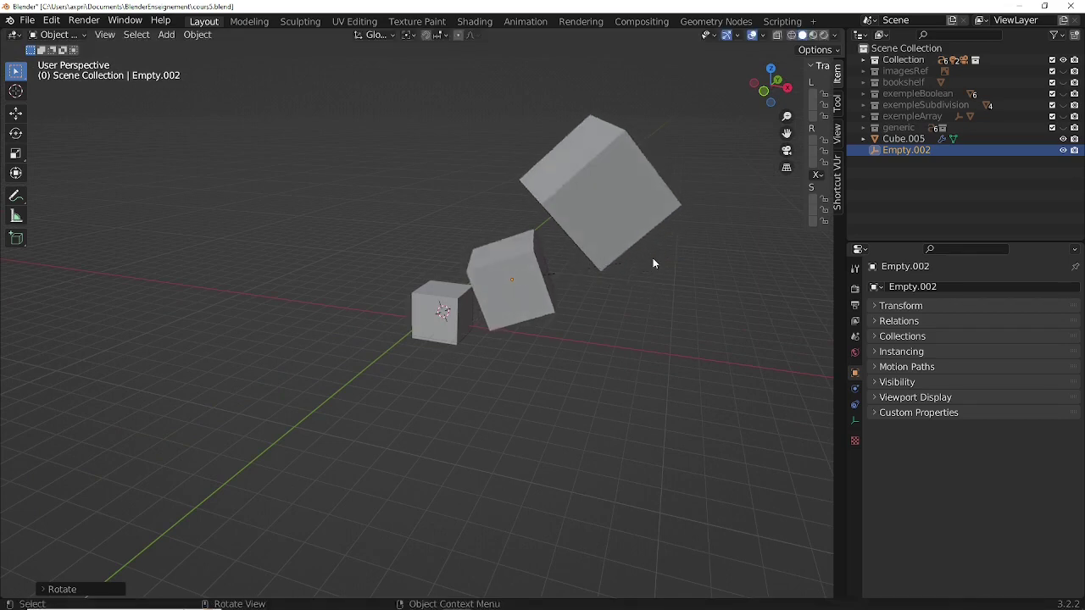
pyautogui.moveTo(774, 271); pyautogui.dragTo(742, 324, button='middle')
pyautogui.moveTo(657, 384); pyautogui.dragTo(687, 354, button='middle')
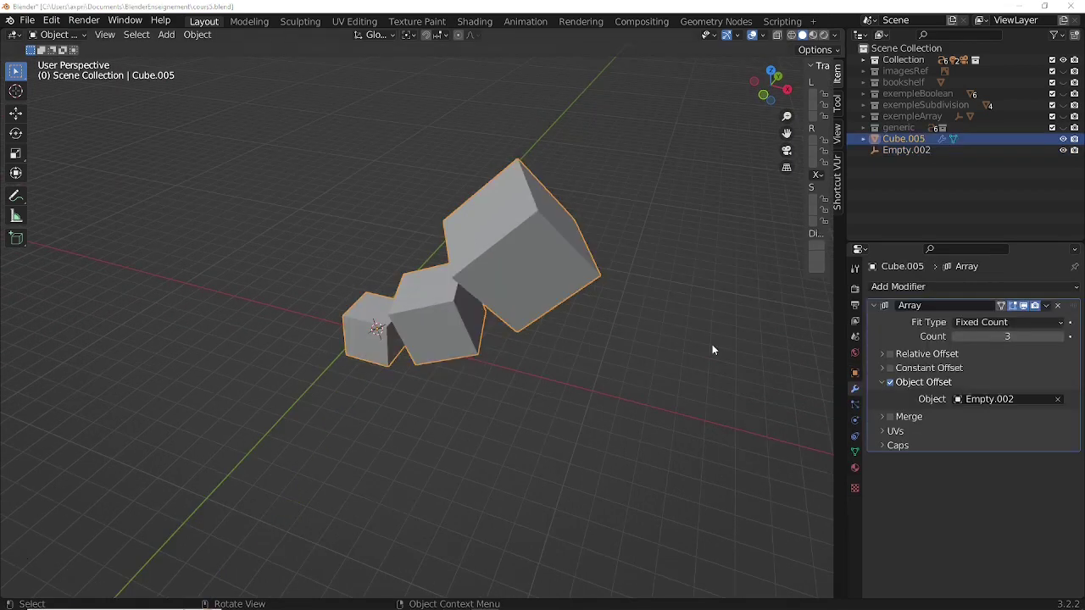
# Set the Array modifier's count to 4 and bring the whole chain of cubes into view
pyautogui.click(1046, 305)
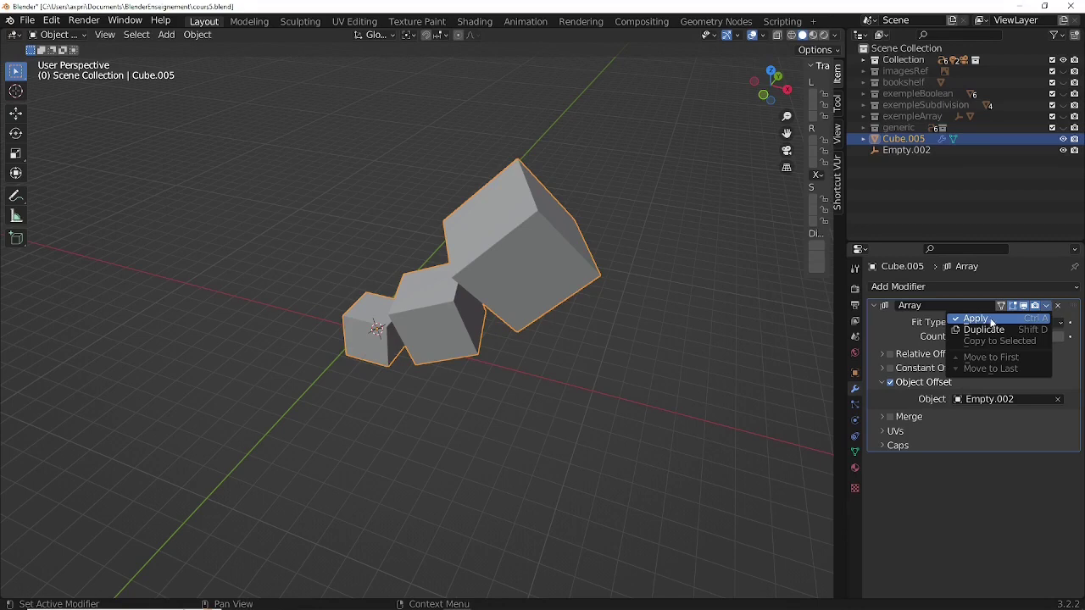
pyautogui.click(1049, 306)
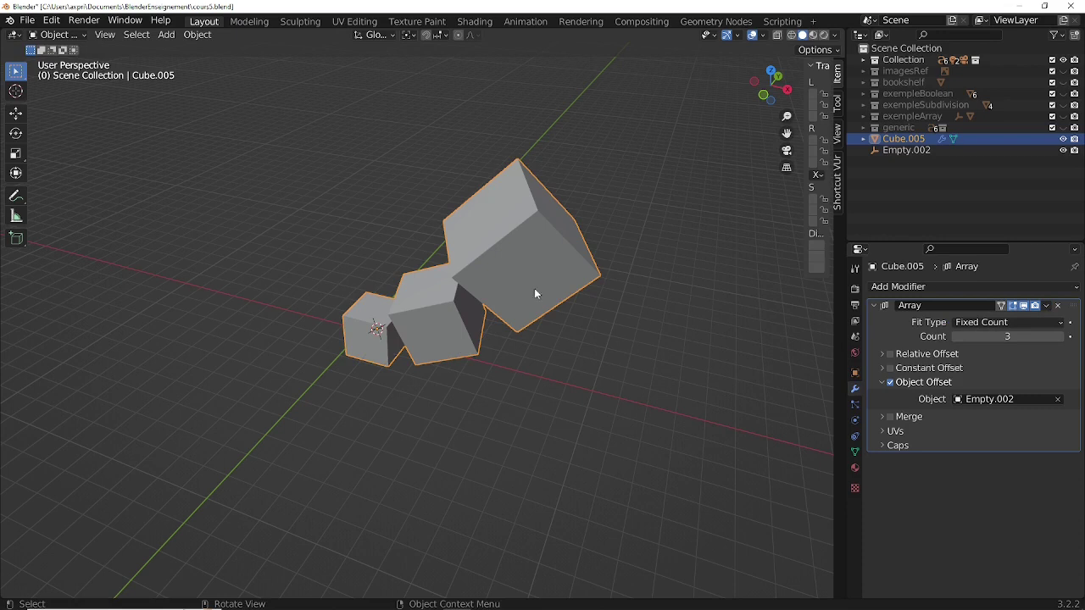
pyautogui.click(1058, 336)
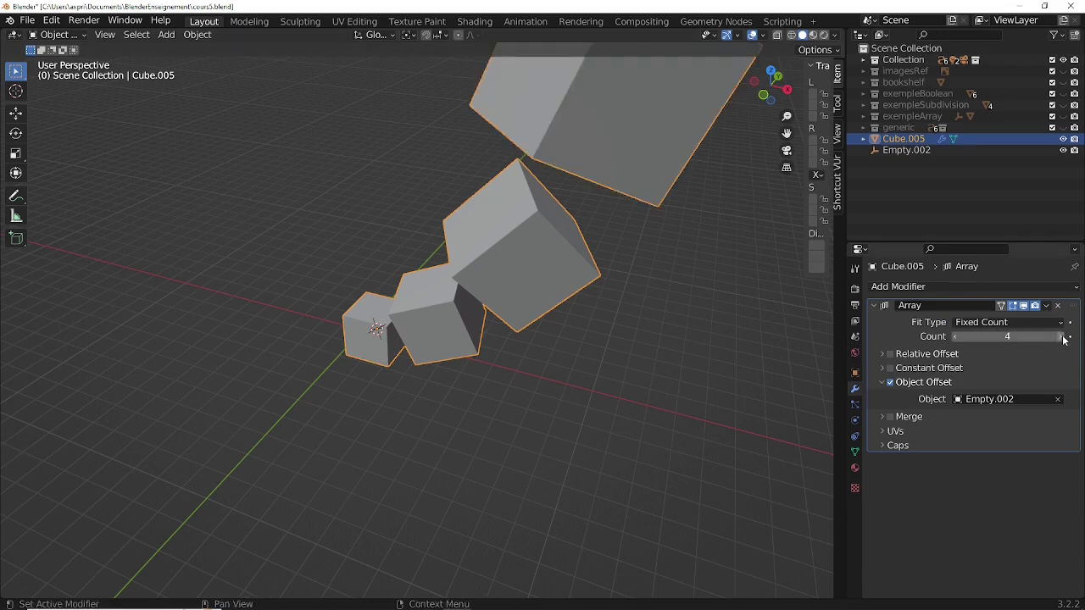
pyautogui.moveTo(634, 345); pyautogui.dragTo(588, 413, button='middle')
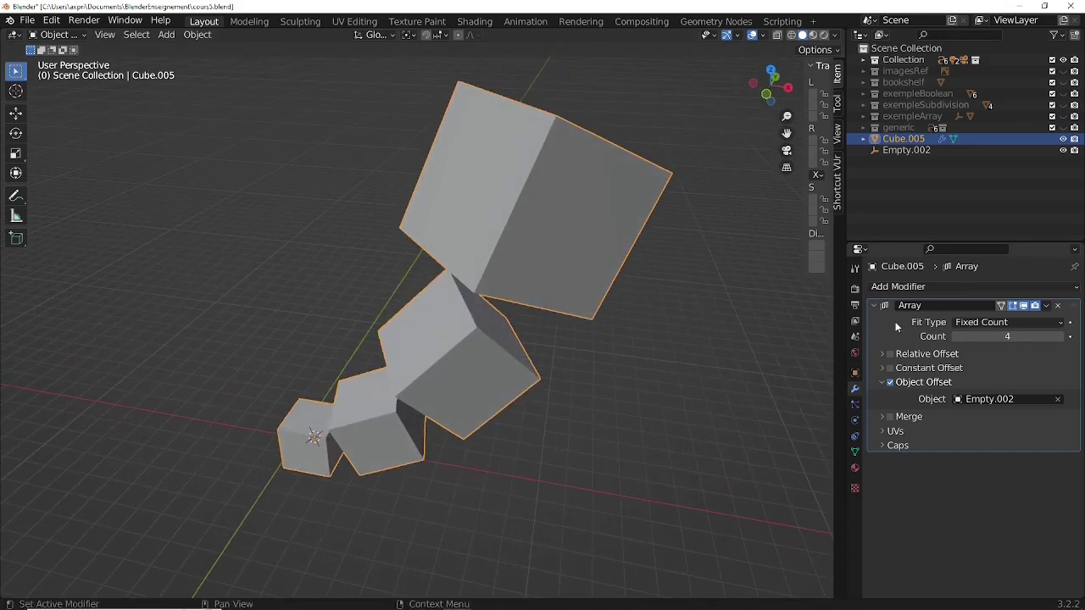
# Apply the Array modifier on the cube and inspect the resulting mesh from another angle
pyautogui.click(1046, 306)
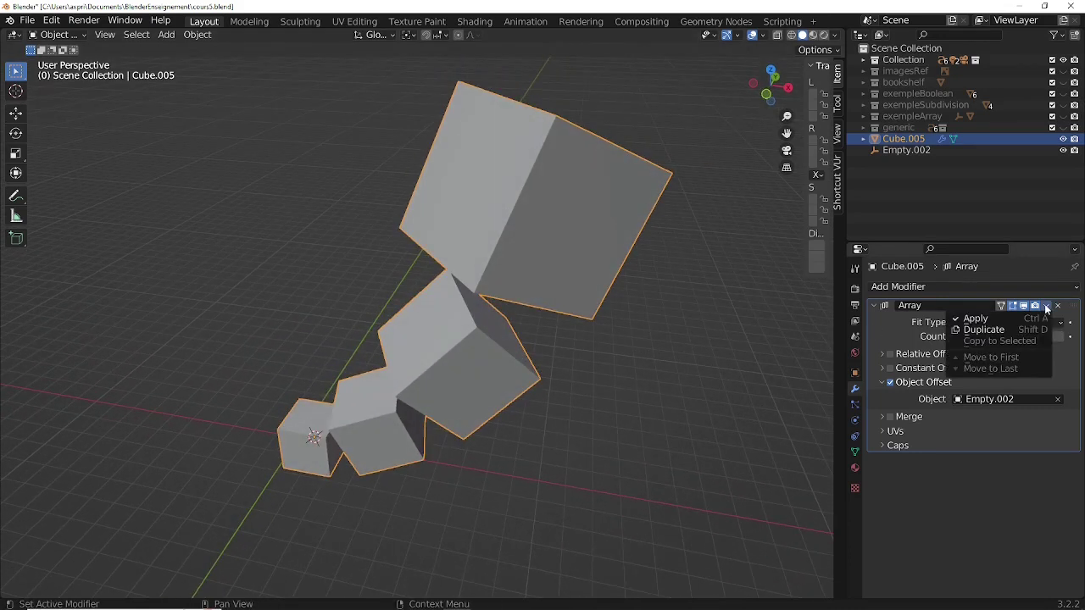
pyautogui.click(1000, 319)
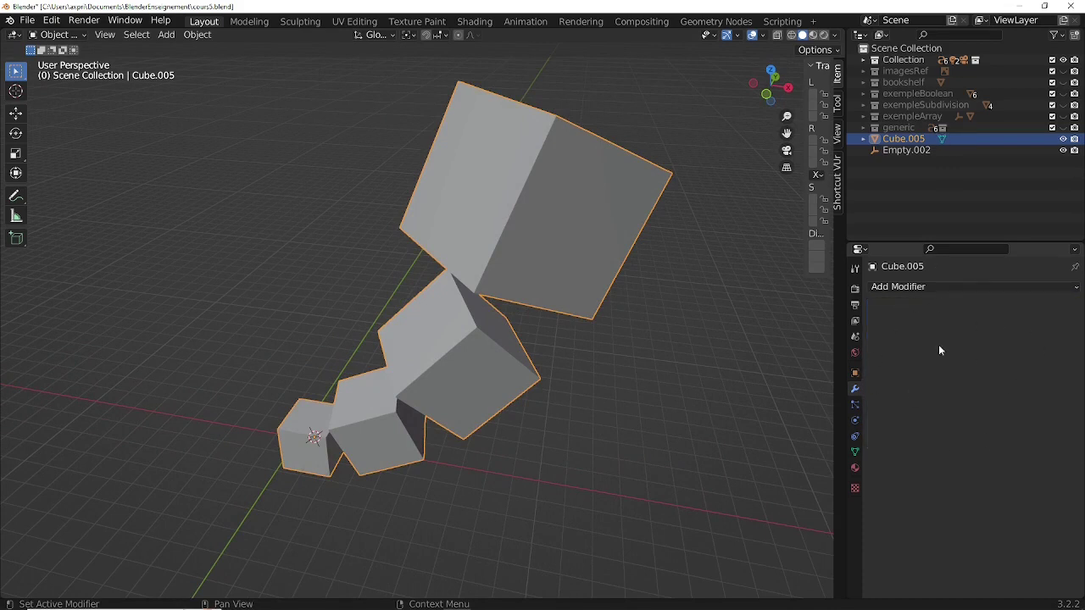
pyautogui.moveTo(584, 368)
pyautogui.mouseDown(button='middle')
pyautogui.moveTo(618, 348)
pyautogui.moveTo(564, 379)
pyautogui.moveTo(585, 356)
pyautogui.moveTo(608, 359)
pyautogui.moveTo(586, 367)
pyautogui.moveTo(606, 363)
pyautogui.moveTo(588, 370)
pyautogui.moveTo(599, 378)
pyautogui.mouseUp(button='middle')
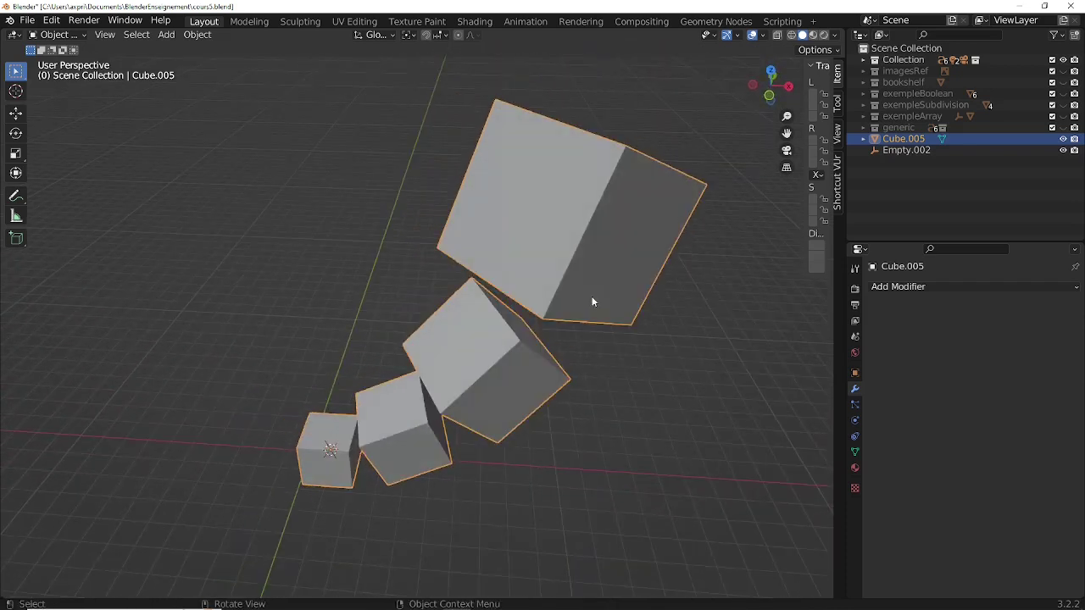
pyautogui.click(592, 378)
pyautogui.click(539, 375)
pyautogui.moveTo(681, 347); pyautogui.dragTo(656, 336, button='middle')
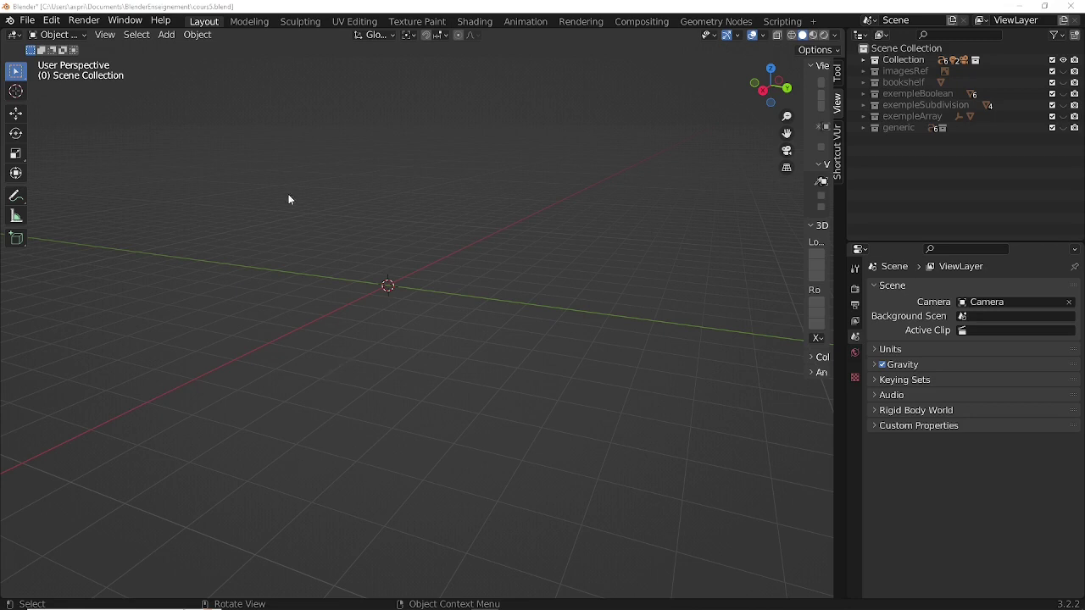
# Add a new cube at the origin and give it a Mirror modifier
pyautogui.click(166, 35)
pyautogui.moveTo(180, 49)
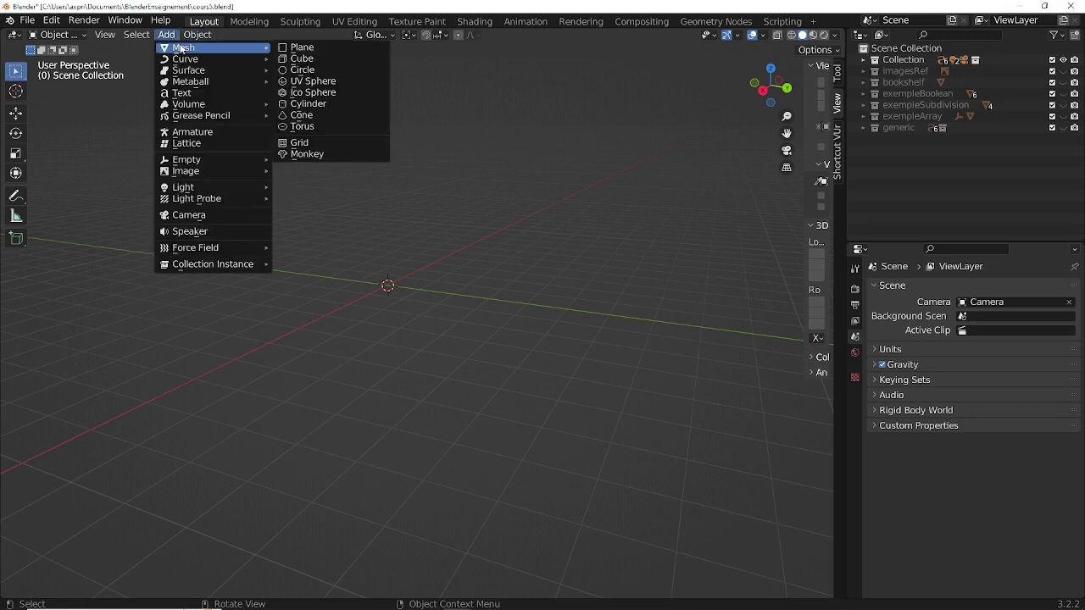
pyautogui.click(301, 59)
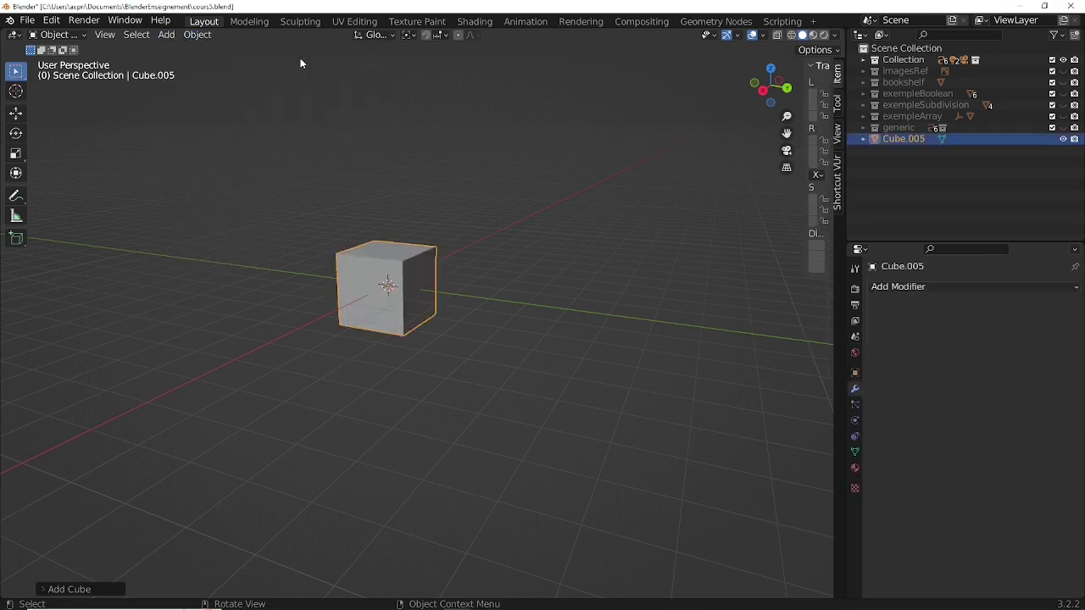
pyautogui.click(914, 288)
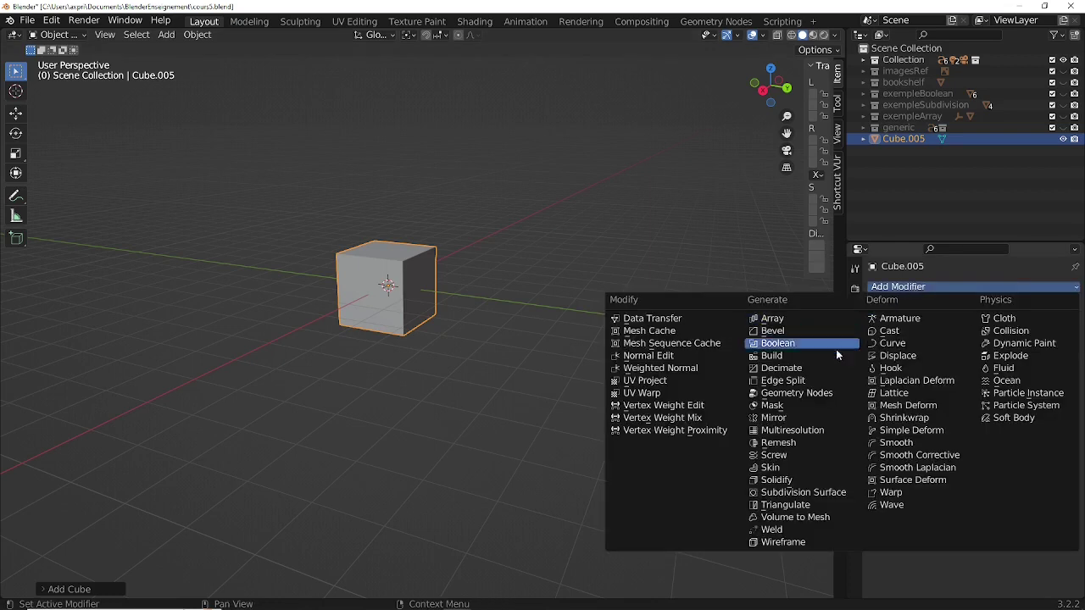
pyautogui.click(777, 418)
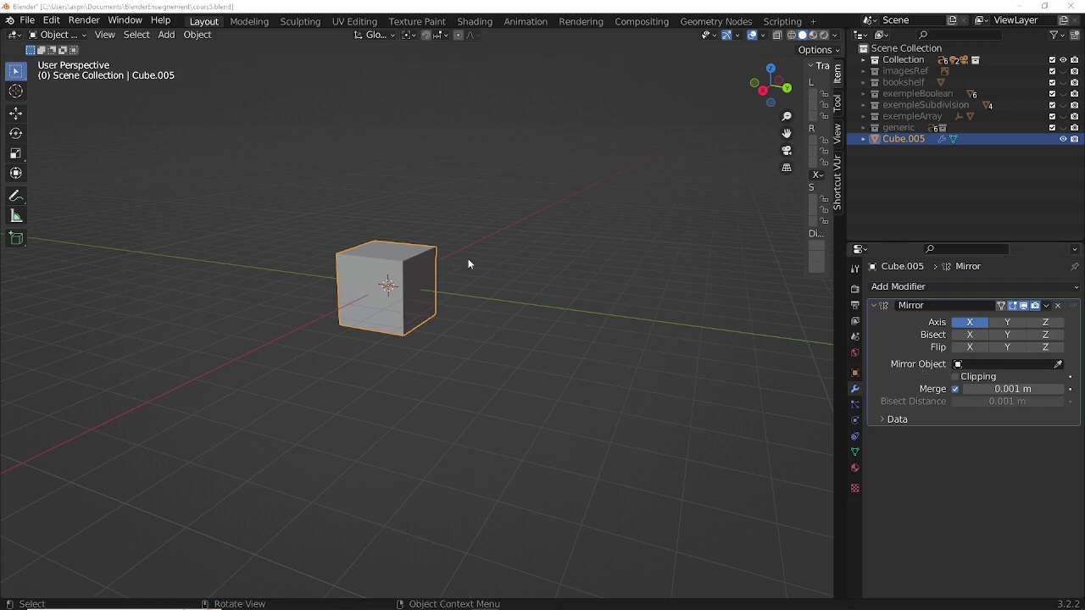
# Add a Plain Axes empty and move it along the Y axis to just beside the cube
pyautogui.click(171, 37)
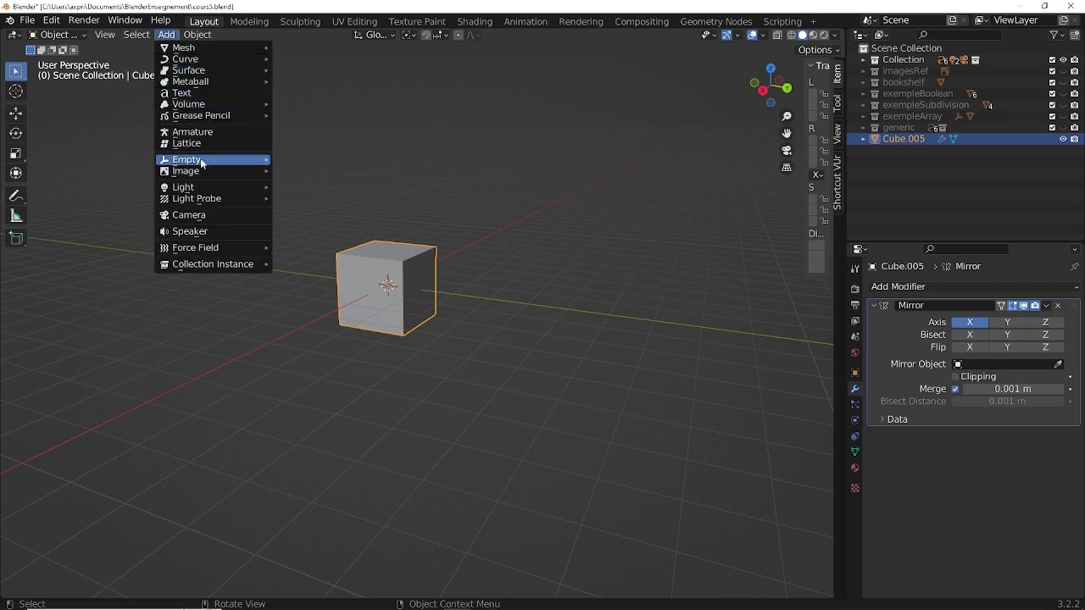
pyautogui.moveTo(208, 165)
pyautogui.click(297, 161)
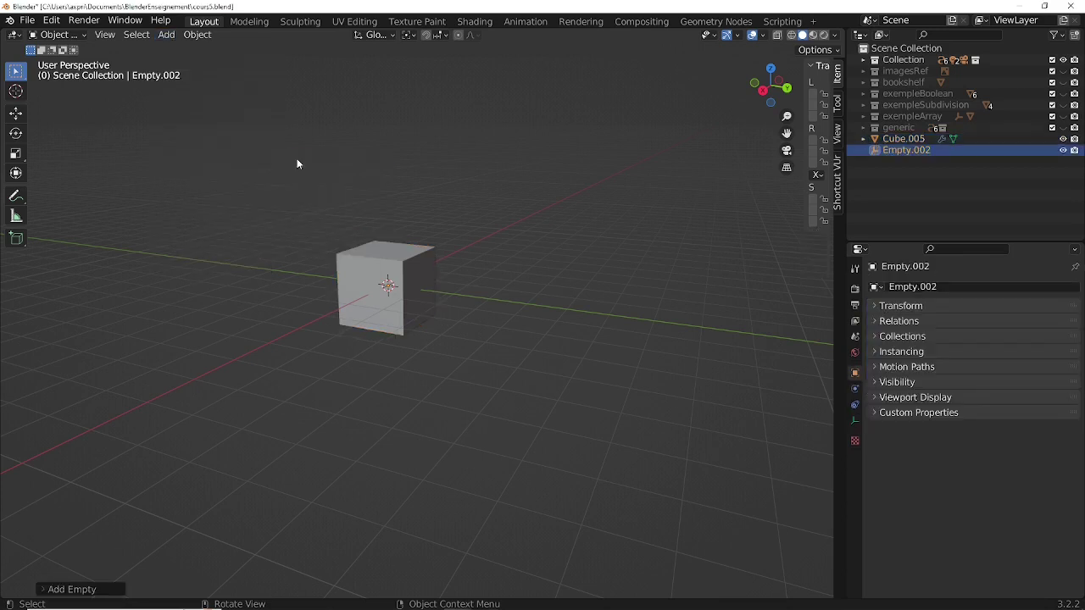
pyautogui.press('g')
pyautogui.press('y')
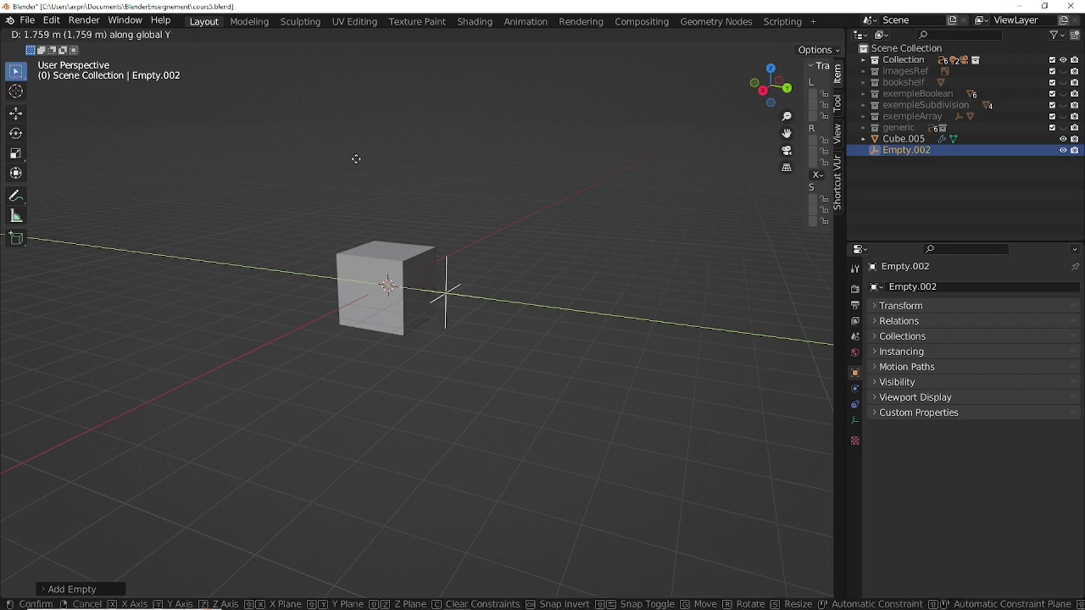
pyautogui.click(384, 158)
# Pick the empty as the Mirror Object in the cube's Mirror modifier
pyautogui.click(416, 278)
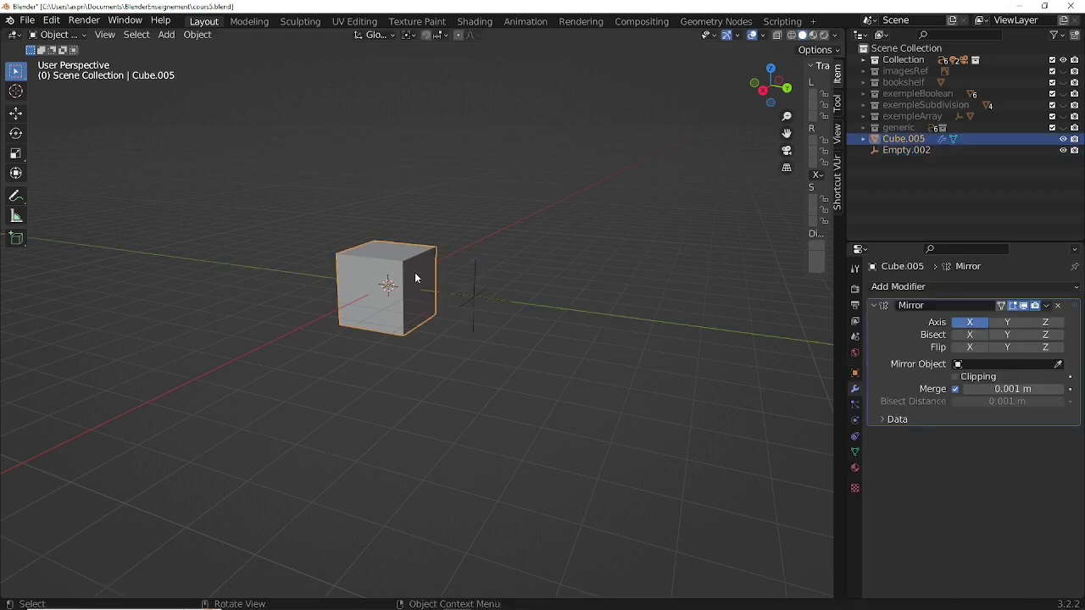
pyautogui.click(1059, 364)
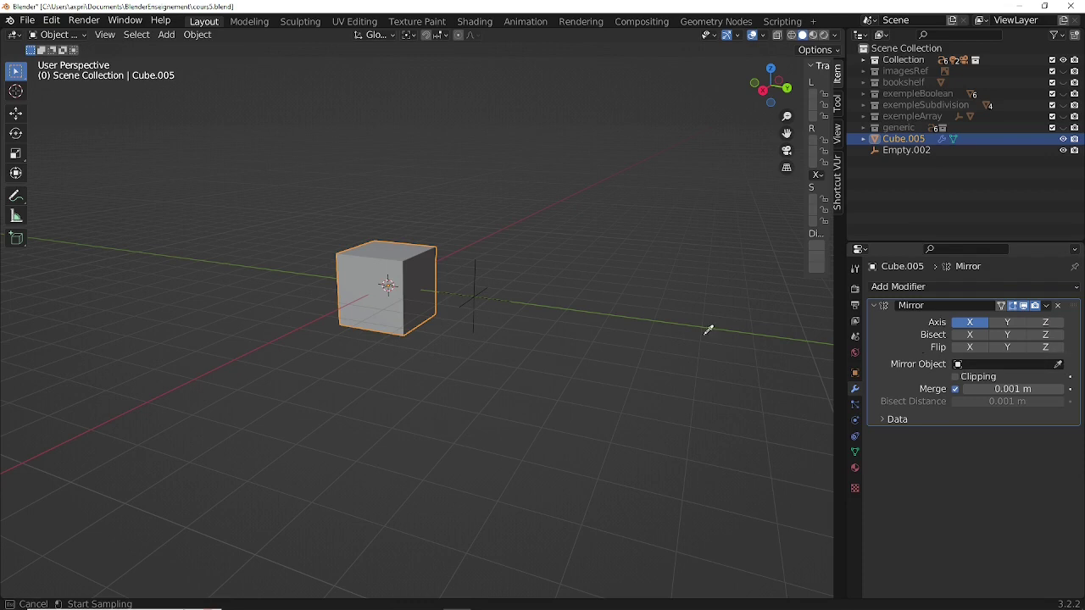
pyautogui.click(479, 291)
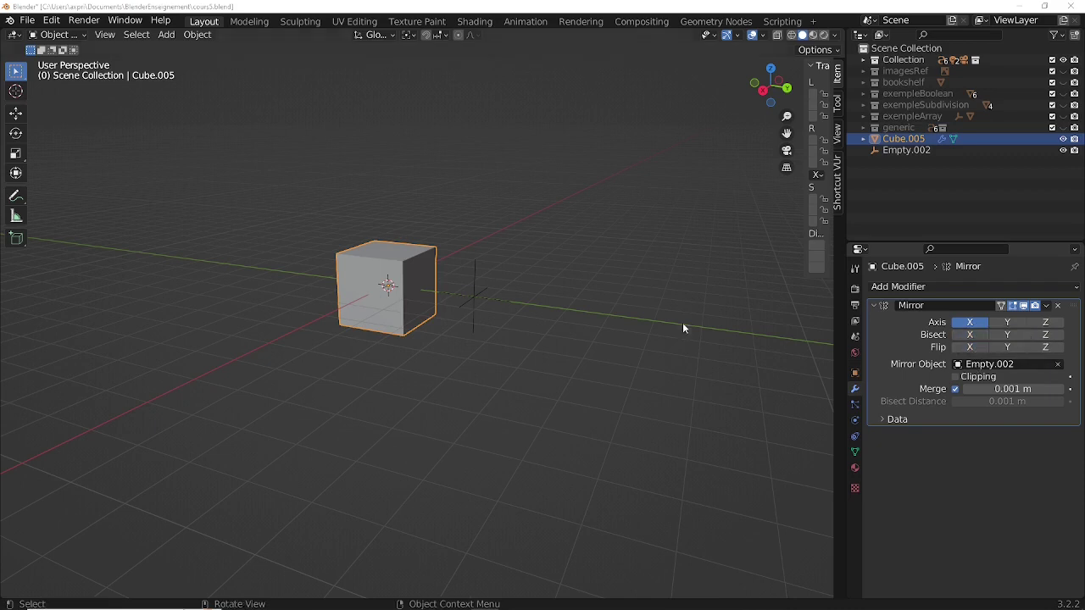
# Move the empty along the X axis to change where the cube's mirrored copy appears
pyautogui.click(474, 295)
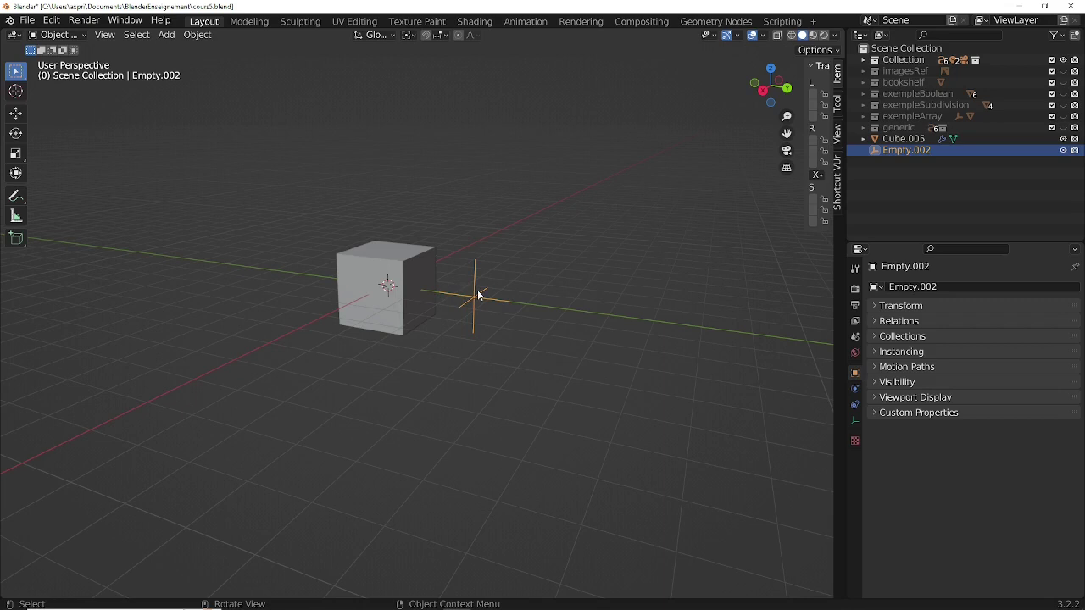
pyautogui.press('g')
pyautogui.press('x')
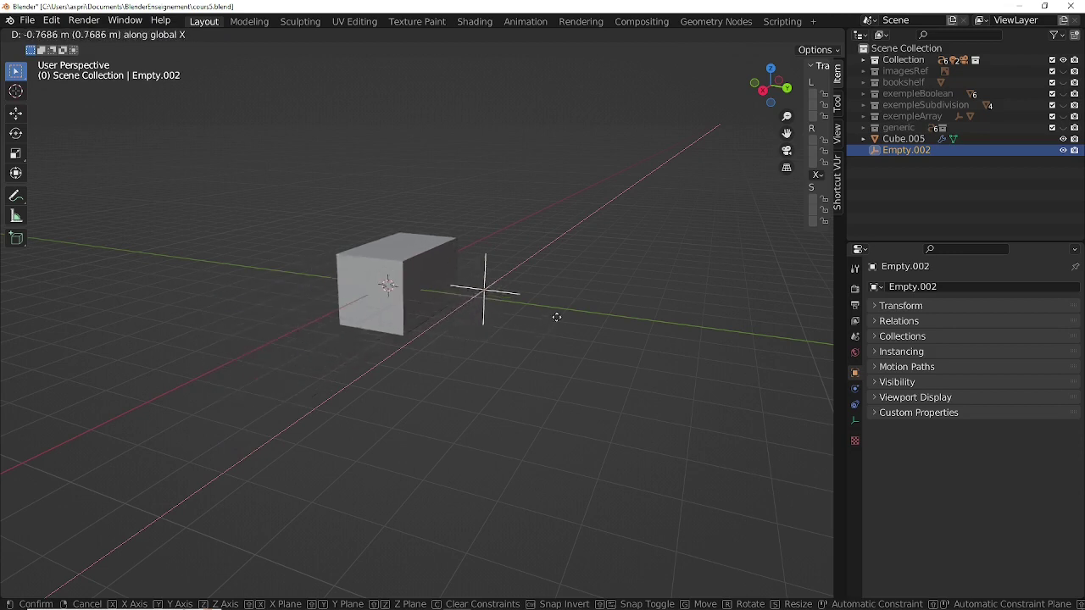
pyautogui.click(578, 311)
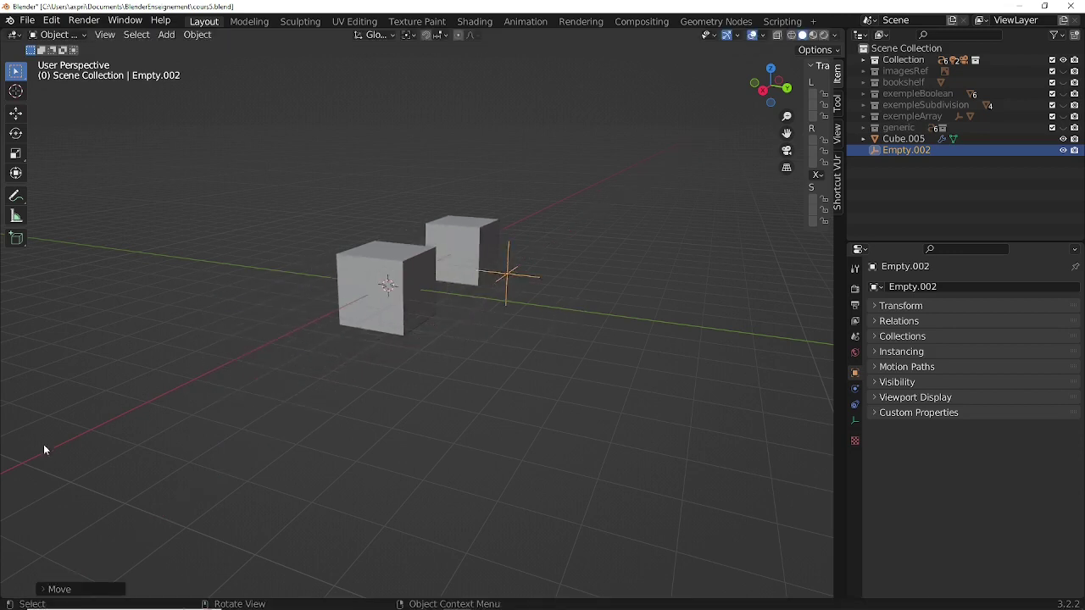
# Switch the cube's Mirror modifier axis from X to Y
pyautogui.click(415, 282)
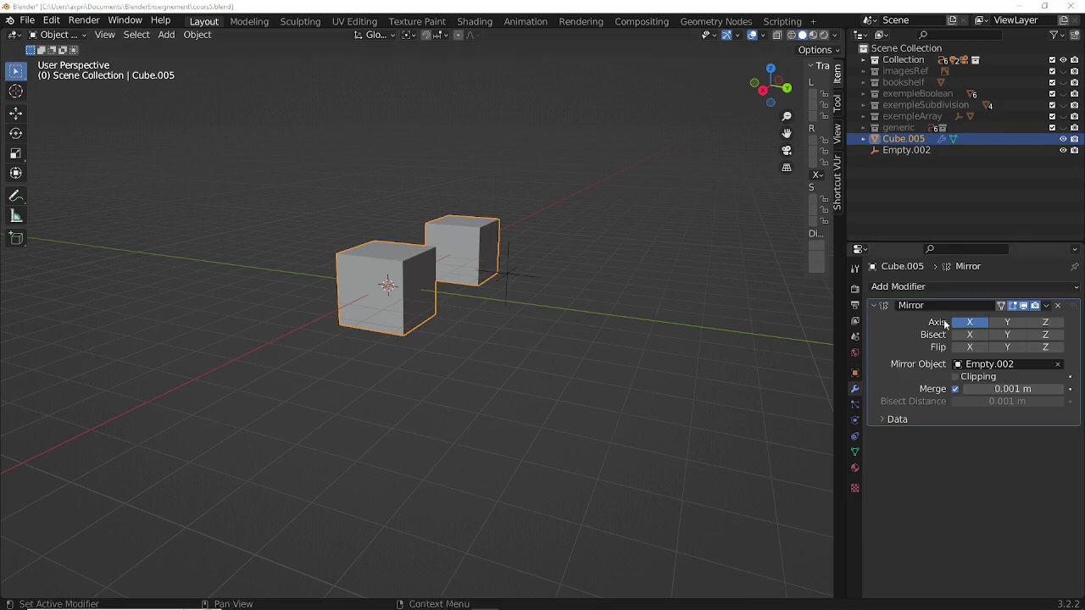
pyautogui.click(972, 326)
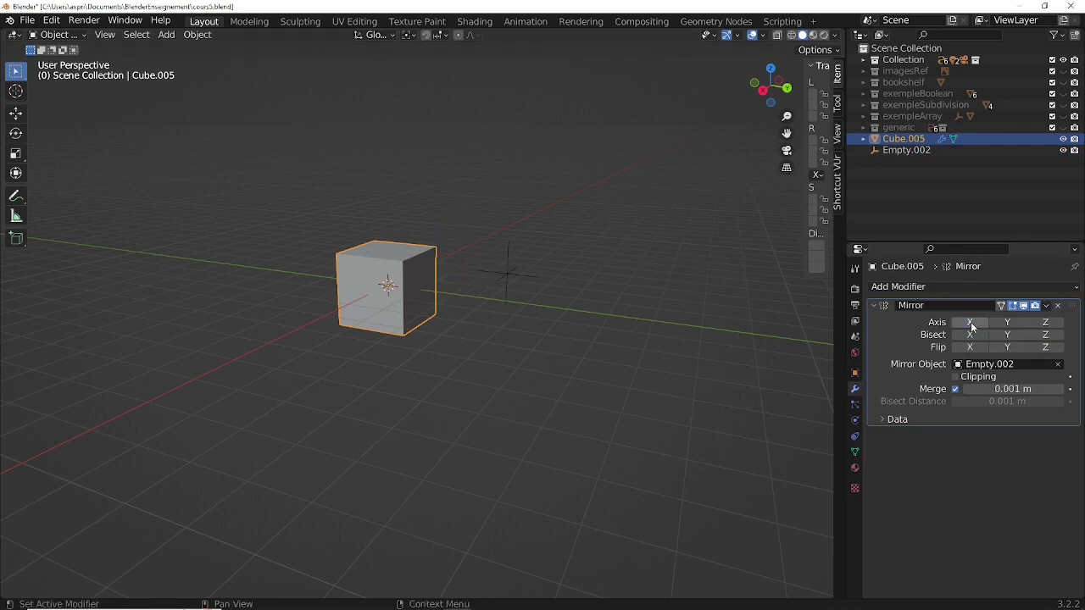
pyautogui.click(1006, 322)
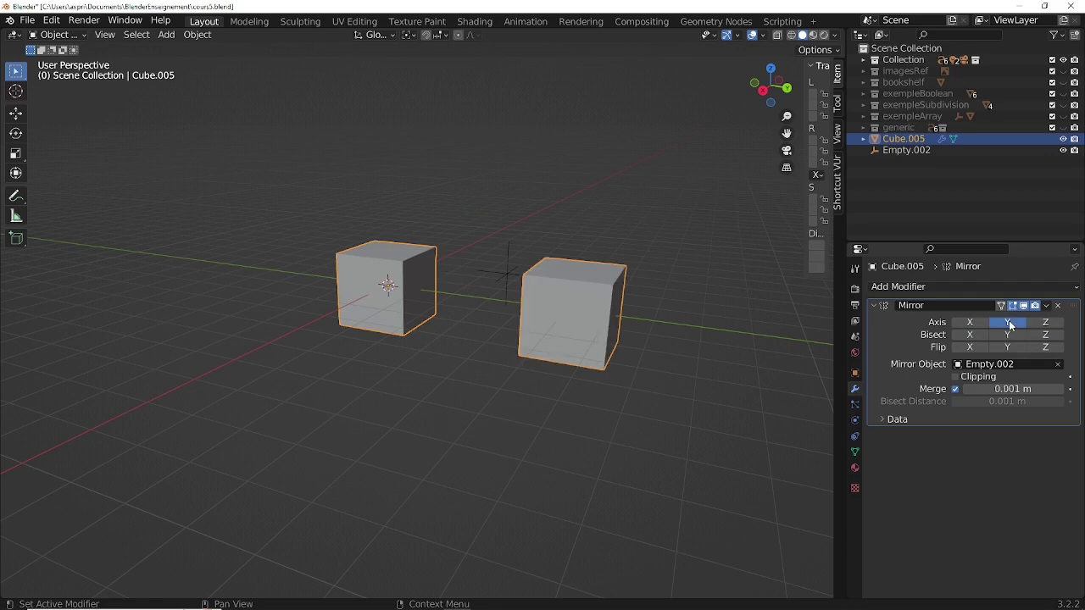
# Shift the empty along the Y axis, and enable the X axis alongside Y in the cube's Mirror modifier
pyautogui.click(507, 276)
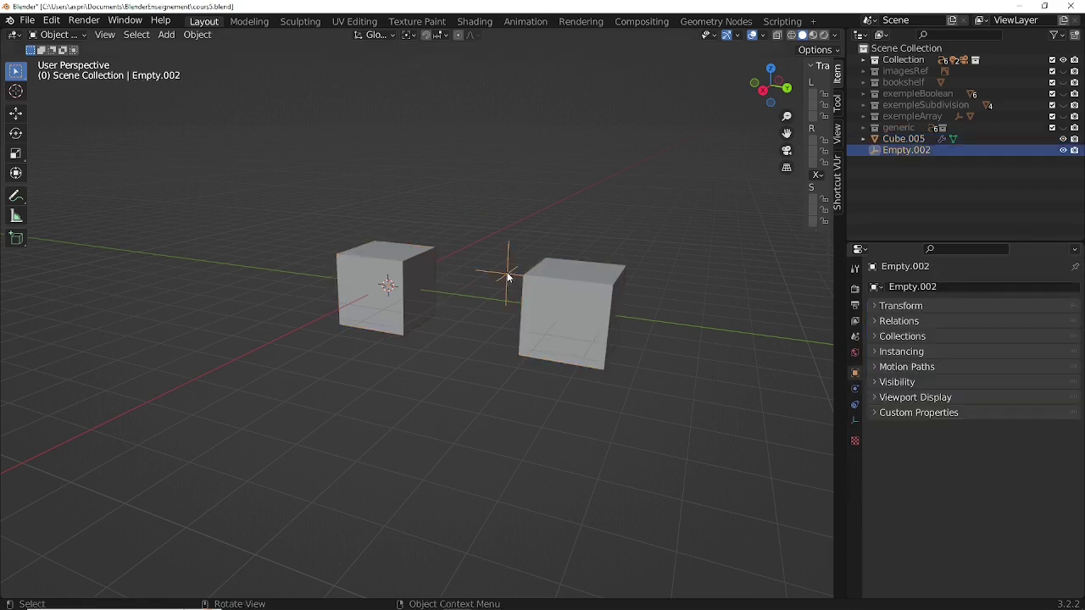
pyautogui.press('g')
pyautogui.press('y')
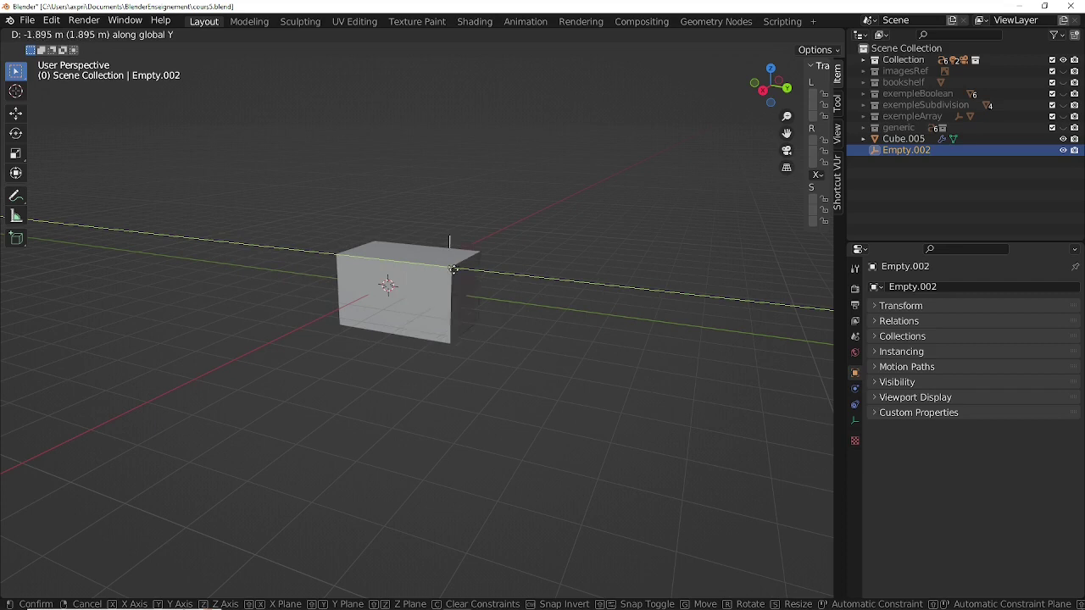
pyautogui.click(455, 274)
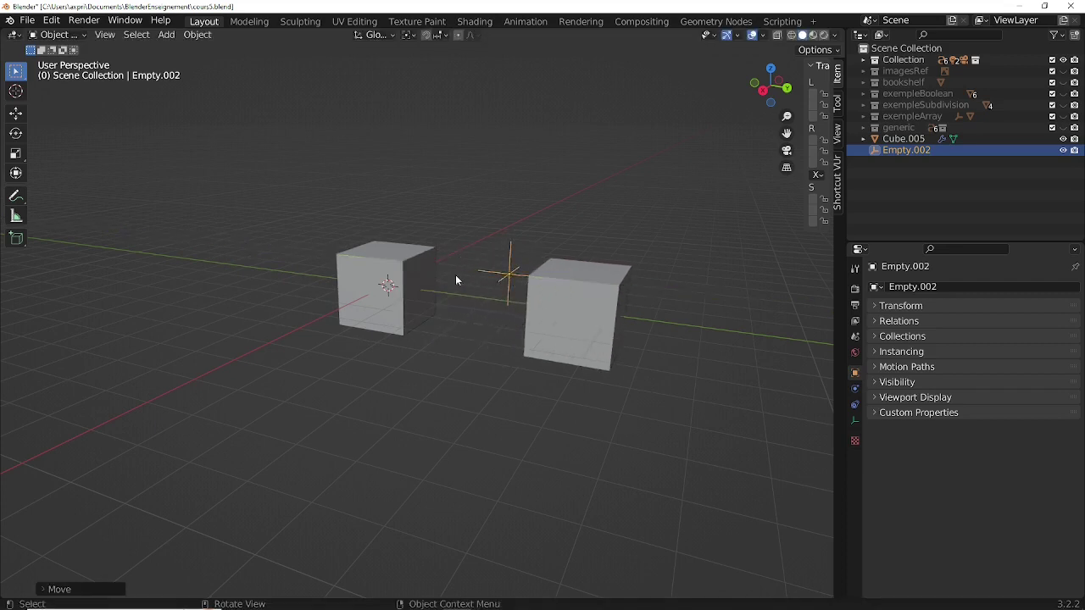
pyautogui.click(388, 286)
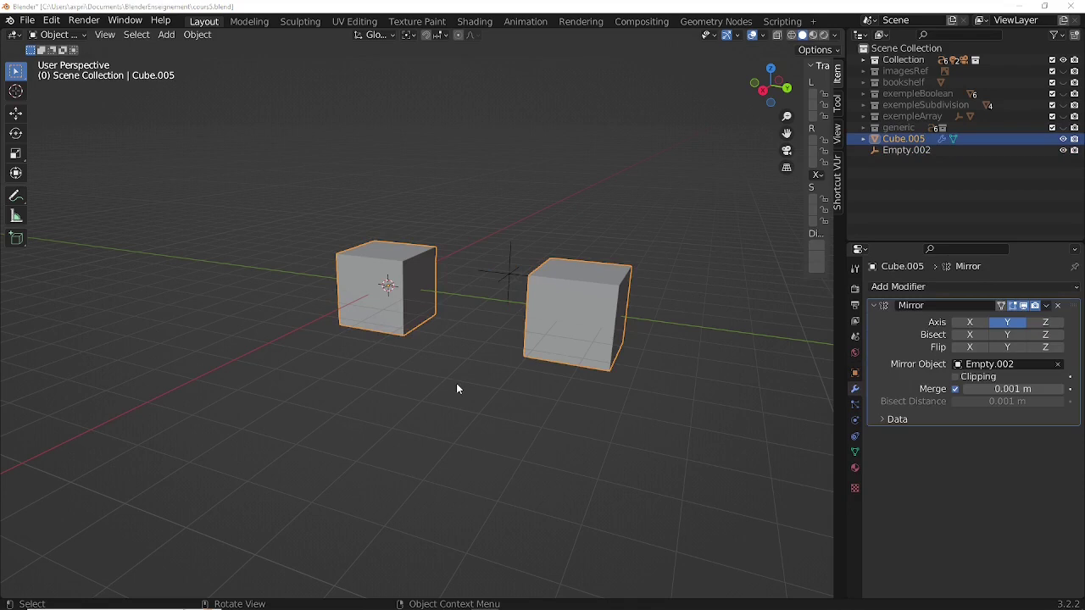
pyautogui.click(981, 327)
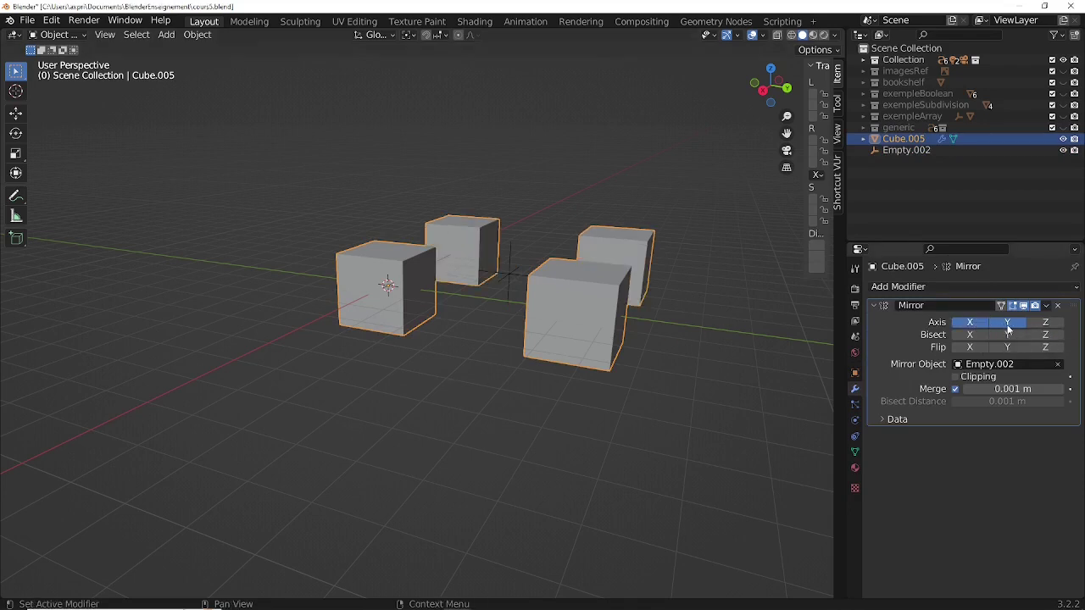
# Move the empty slightly along the Y axis and along the X axis to widen the spacing of the mirrored cubes
pyautogui.click(509, 278)
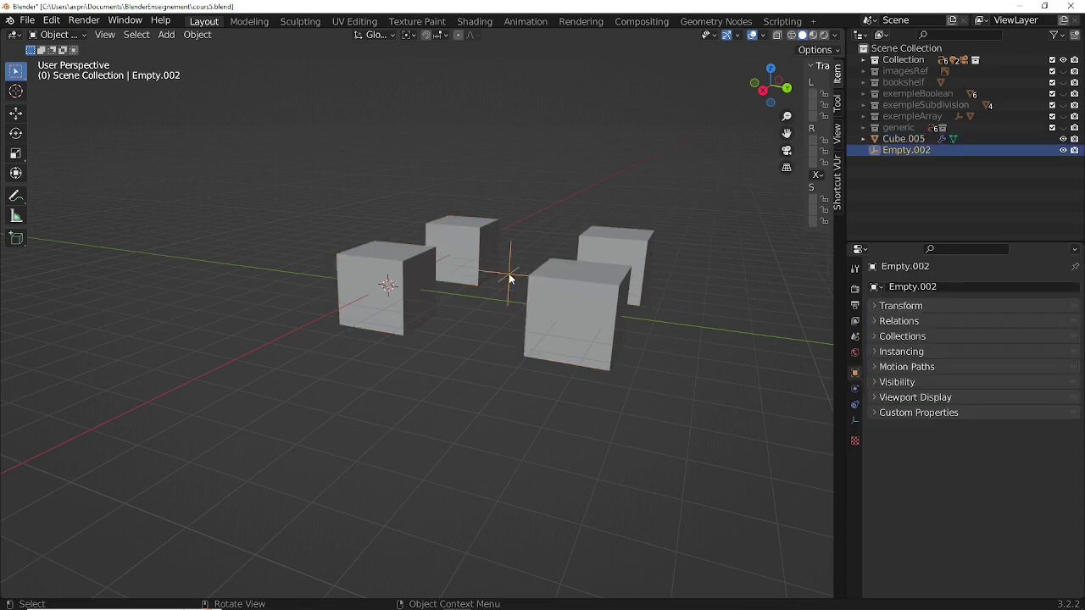
pyautogui.press('g')
pyautogui.press('y')
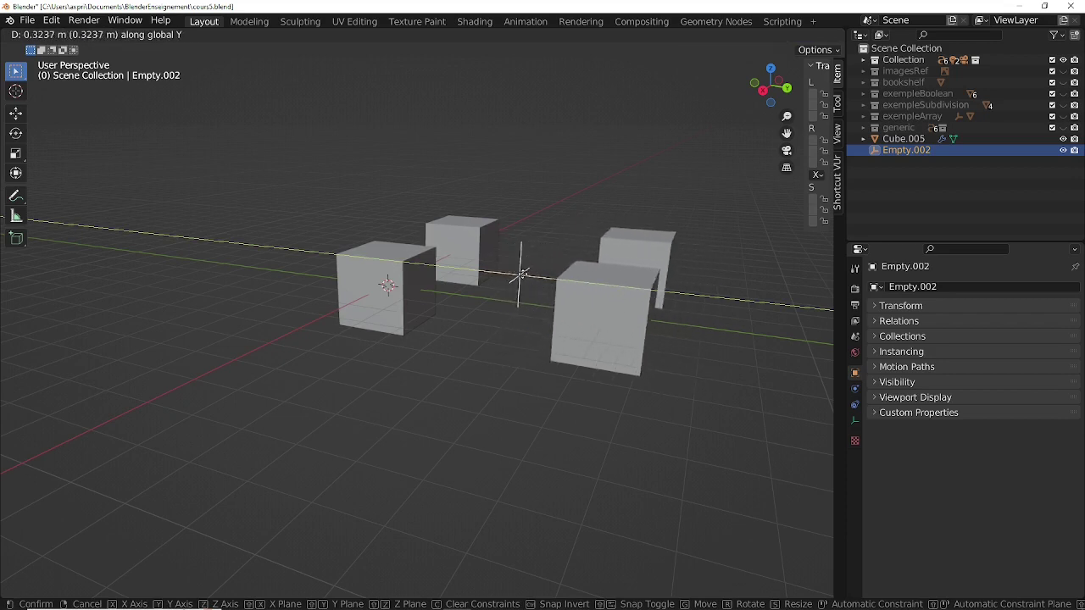
pyautogui.click(515, 277)
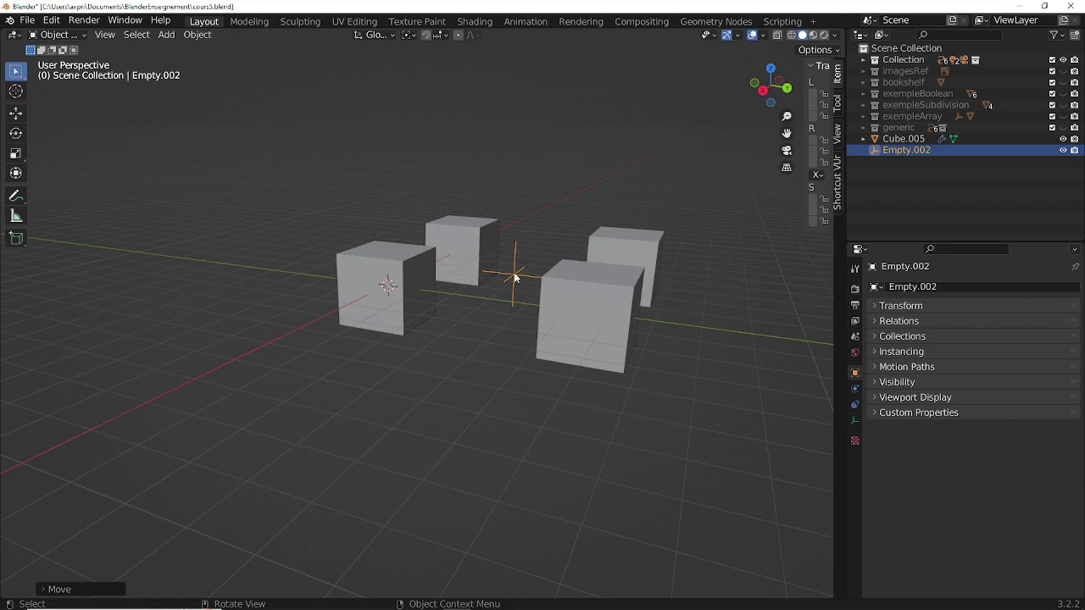
pyautogui.press('g')
pyautogui.press('x')
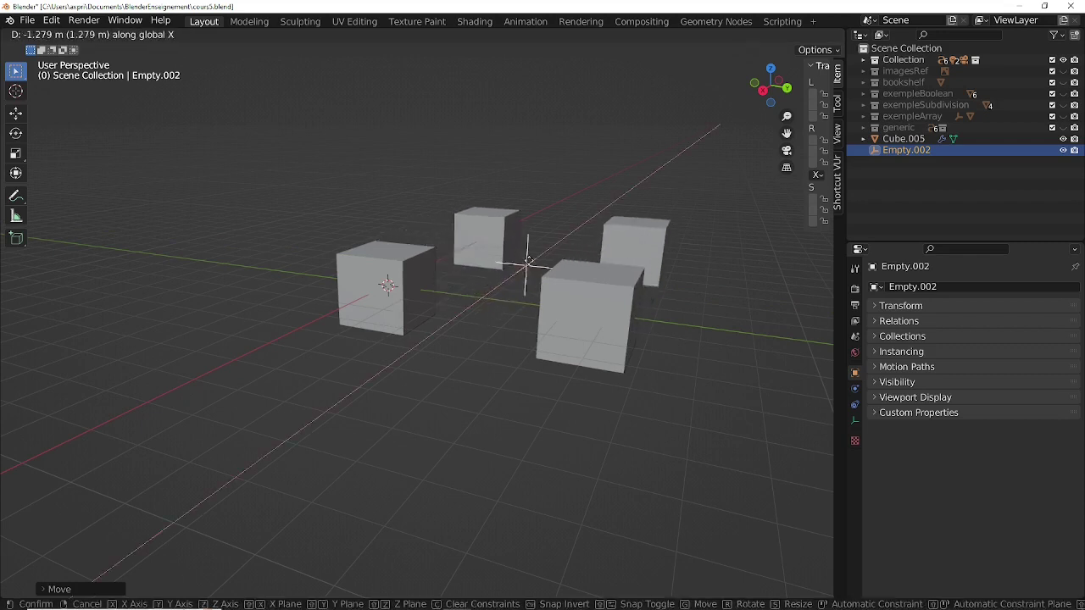
pyautogui.click(517, 271)
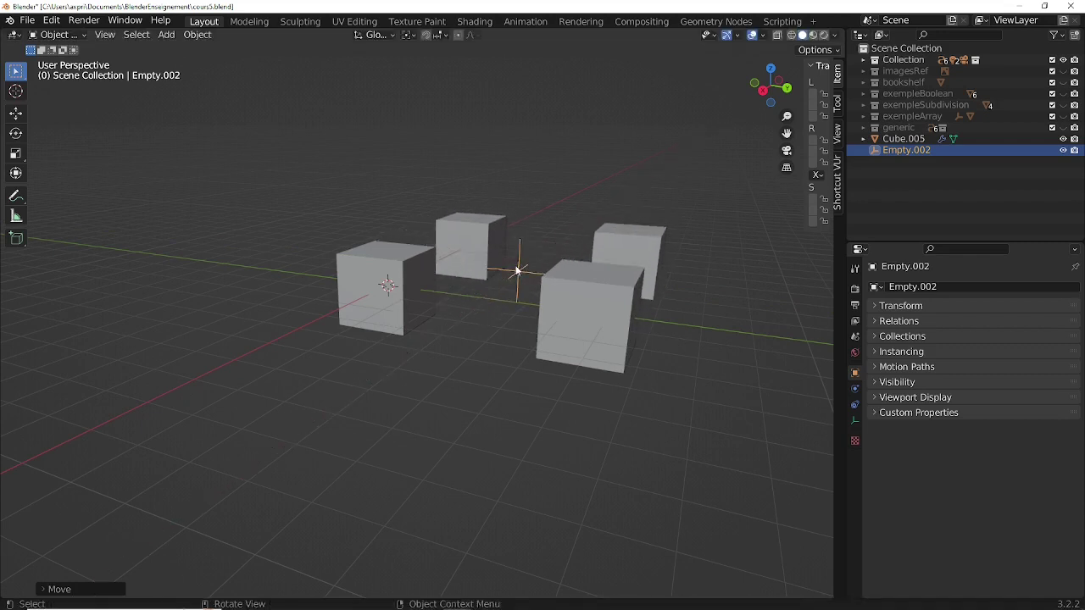
# Disable the X axis in the cube's Mirror modifier, and move the empty about 1.8 m along Y toward the cube
pyautogui.click(381, 296)
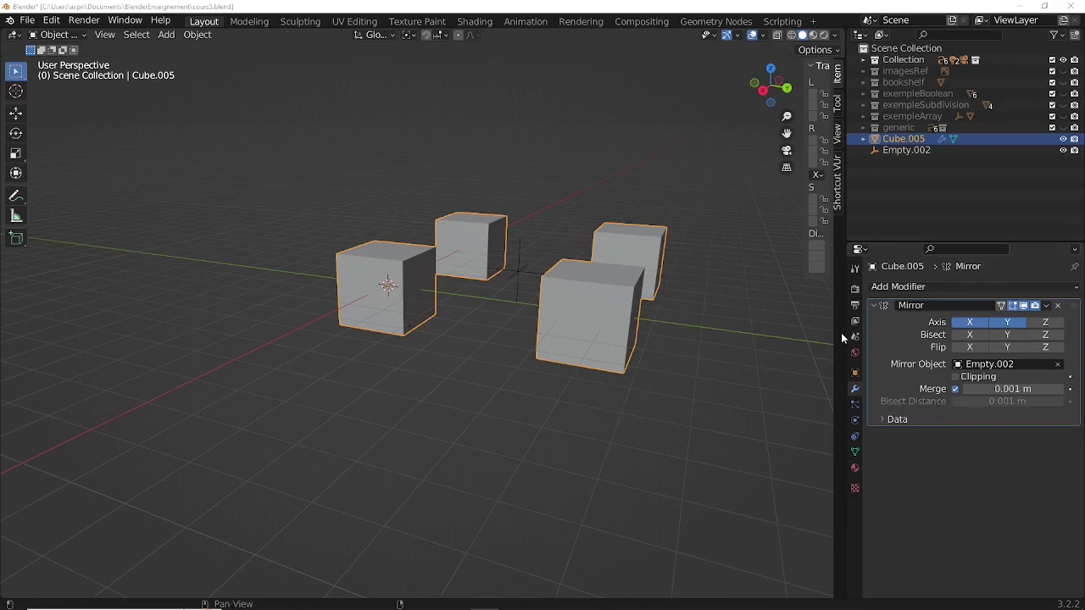
pyautogui.click(969, 322)
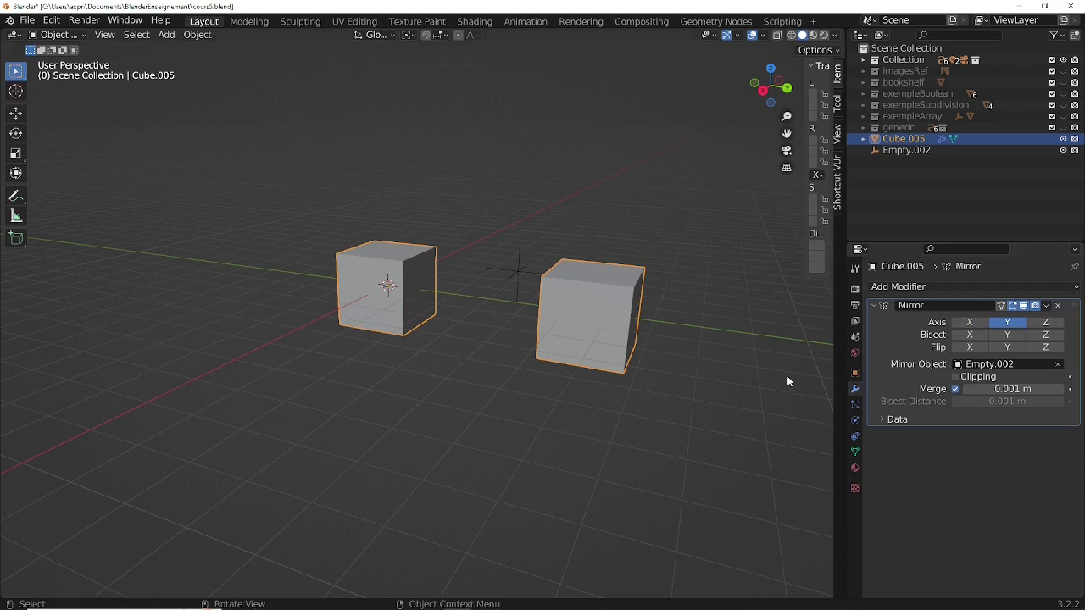
pyautogui.click(518, 272)
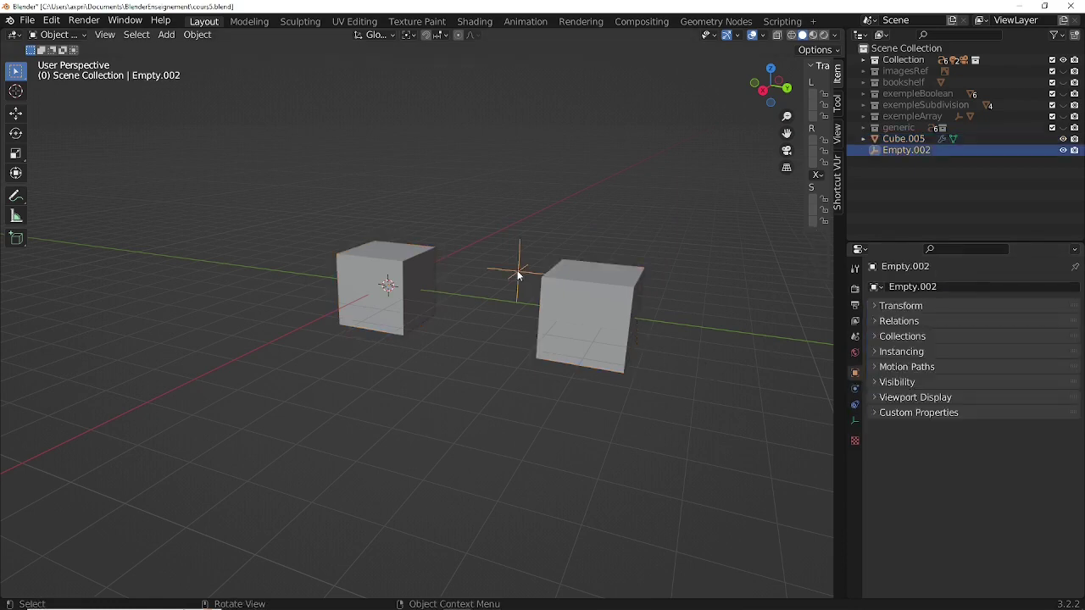
pyautogui.press('g')
pyautogui.press('y')
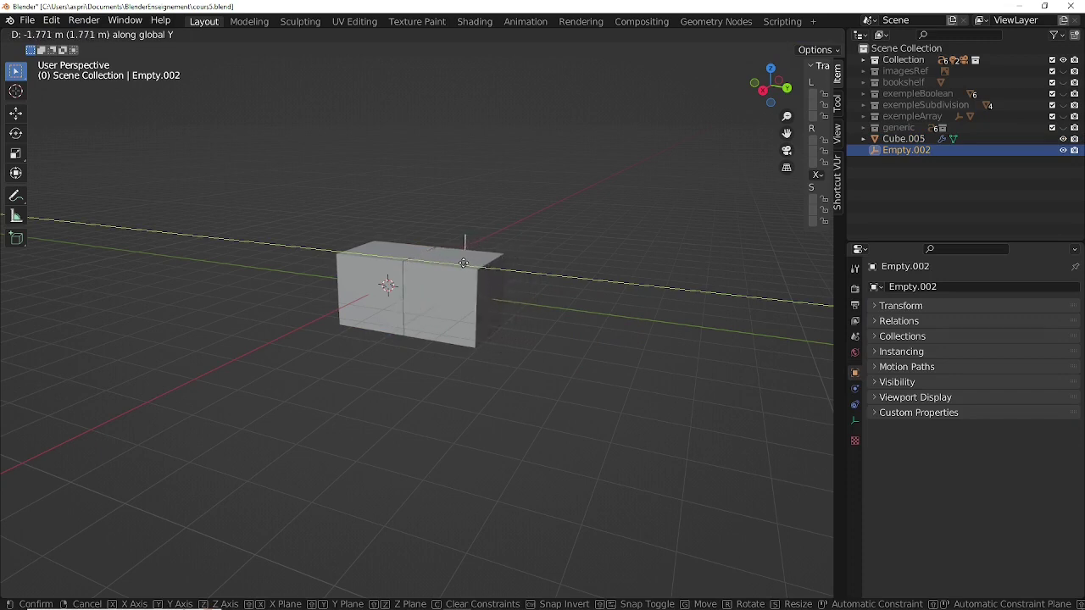
pyautogui.click(463, 263)
pyautogui.click(367, 285)
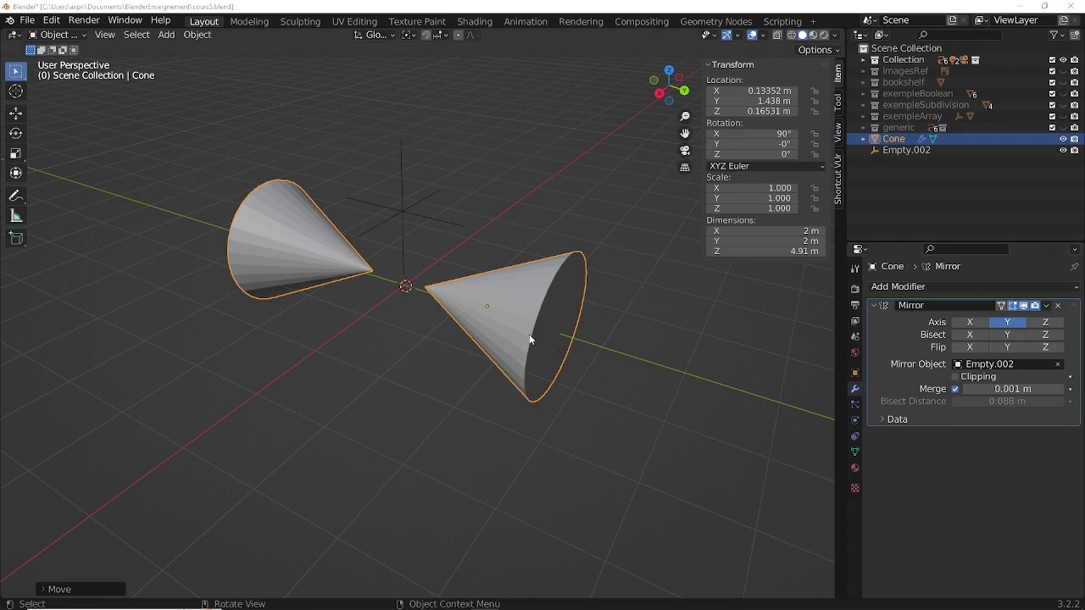
# Move the cone along Y to about 0.42 m so it overlaps its mirrored copy, and display the scene in wireframe
pyautogui.press('g')
pyautogui.press('y')
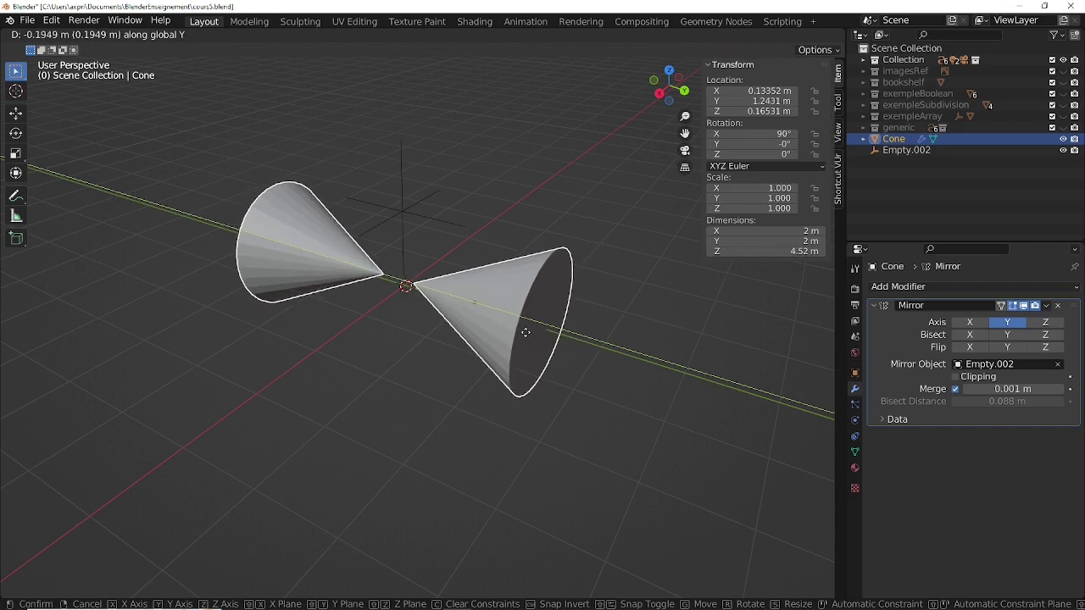
pyautogui.click(475, 321)
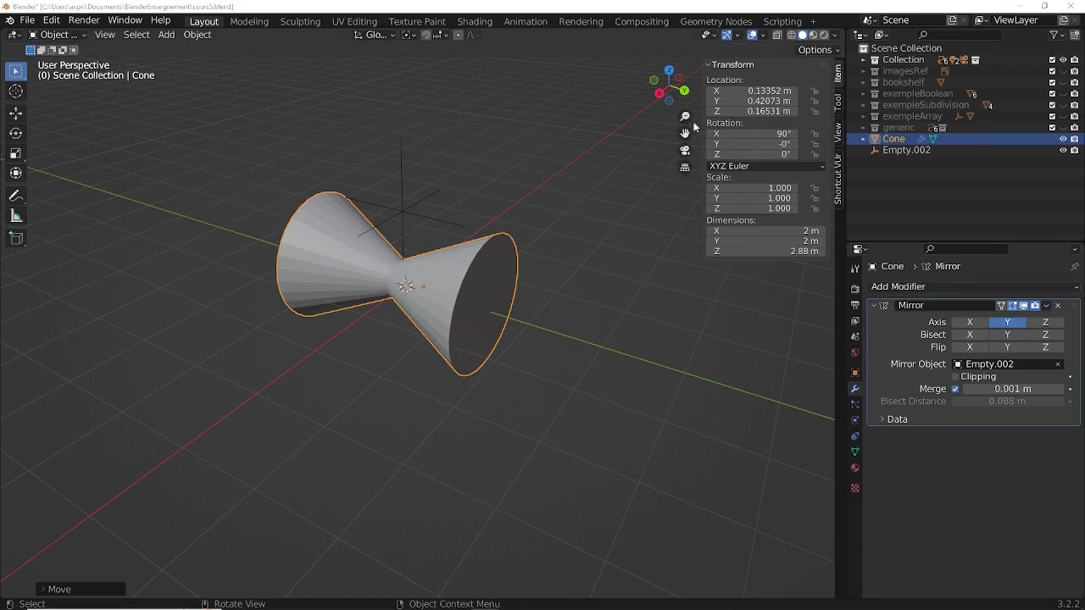
pyautogui.click(790, 36)
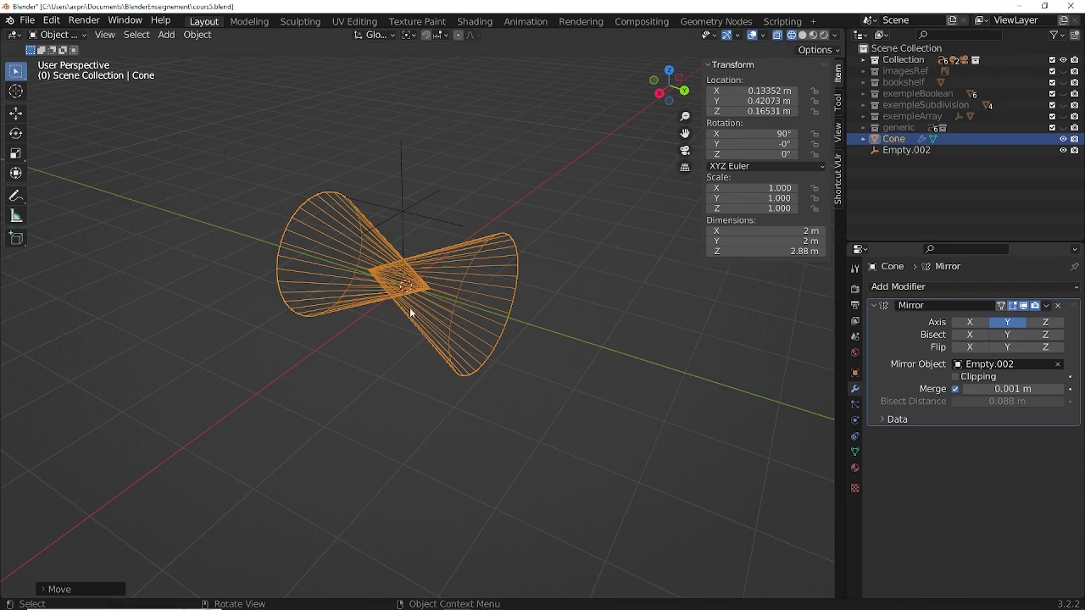
pyautogui.moveTo(414, 371)
pyautogui.mouseDown(button='middle')
pyautogui.moveTo(470, 366)
pyautogui.moveTo(535, 338)
pyautogui.moveTo(527, 354)
pyautogui.moveTo(413, 366)
pyautogui.mouseUp(button='middle')
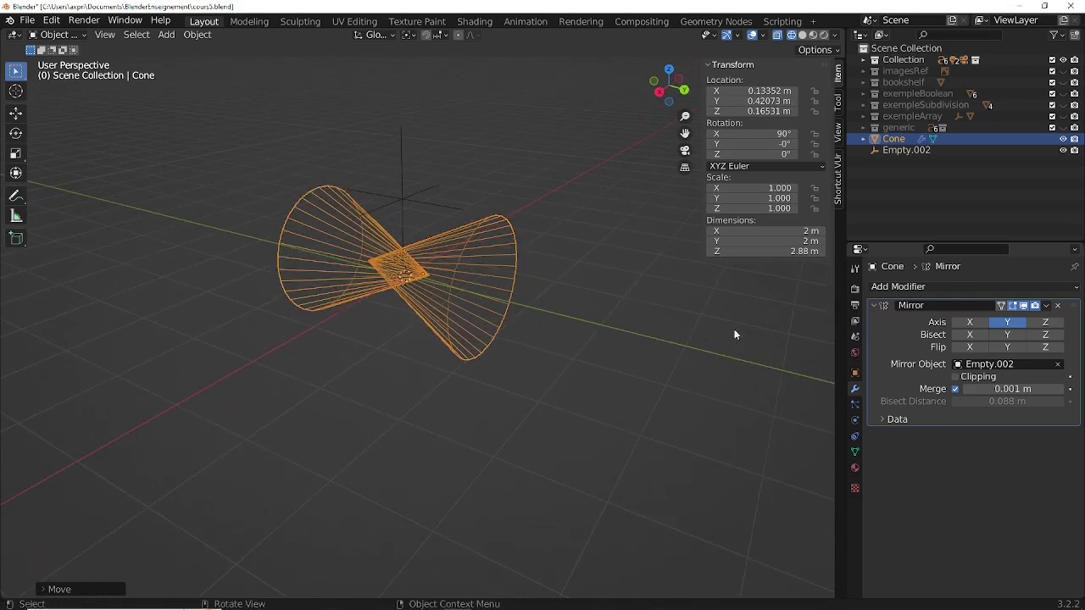
# Enable Bisect on the Y axis in the cone's Mirror modifier, comparing the overlap with it off before leaving it on
pyautogui.click(1006, 336)
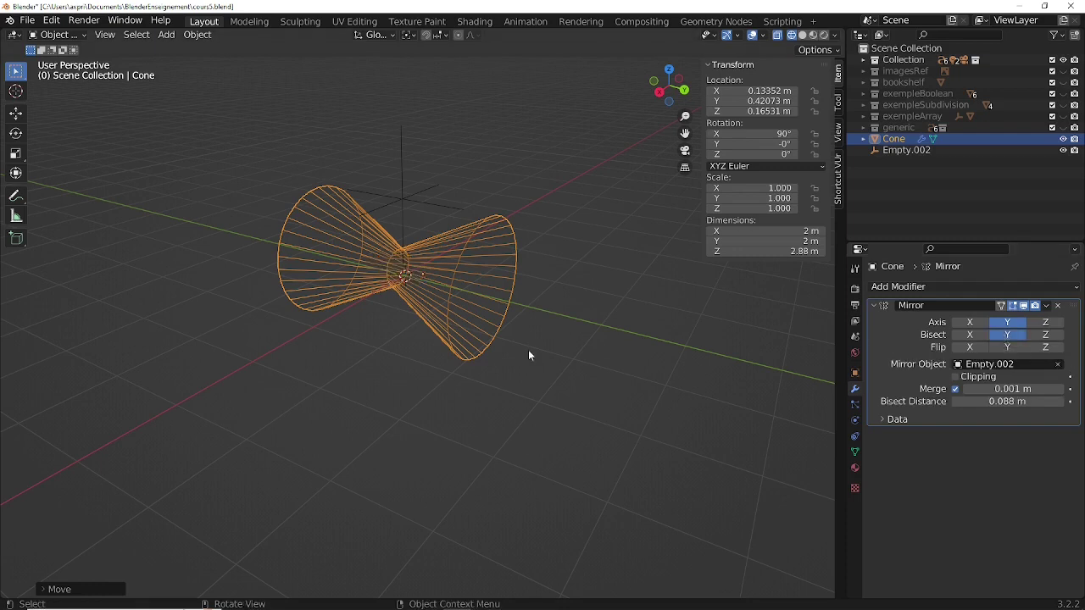
pyautogui.moveTo(451, 390); pyautogui.dragTo(538, 382, button='middle')
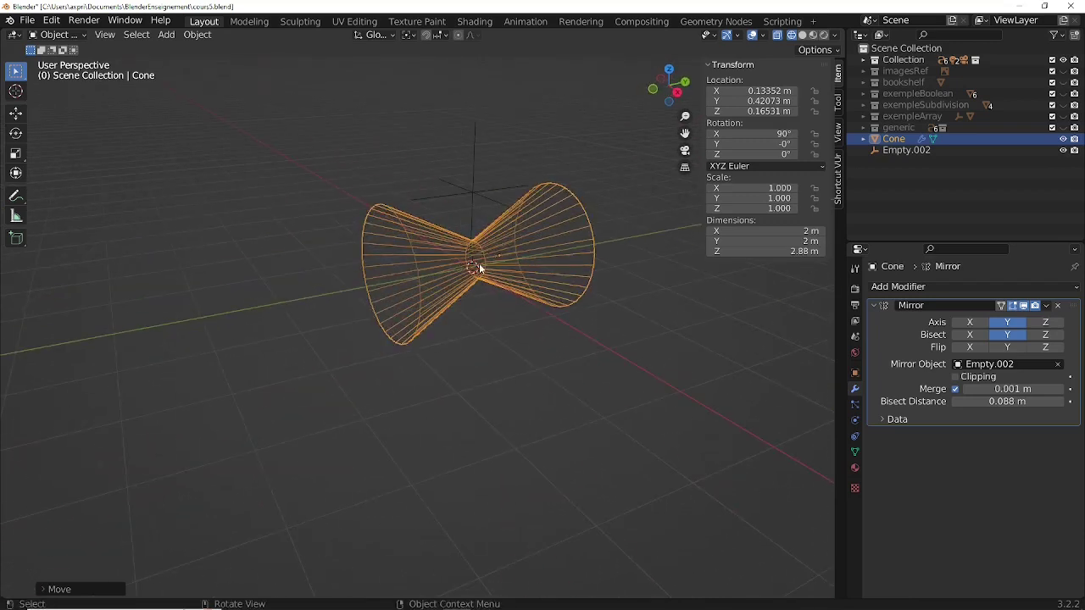
pyautogui.moveTo(528, 356); pyautogui.dragTo(449, 362, button='middle')
pyautogui.click(1007, 335)
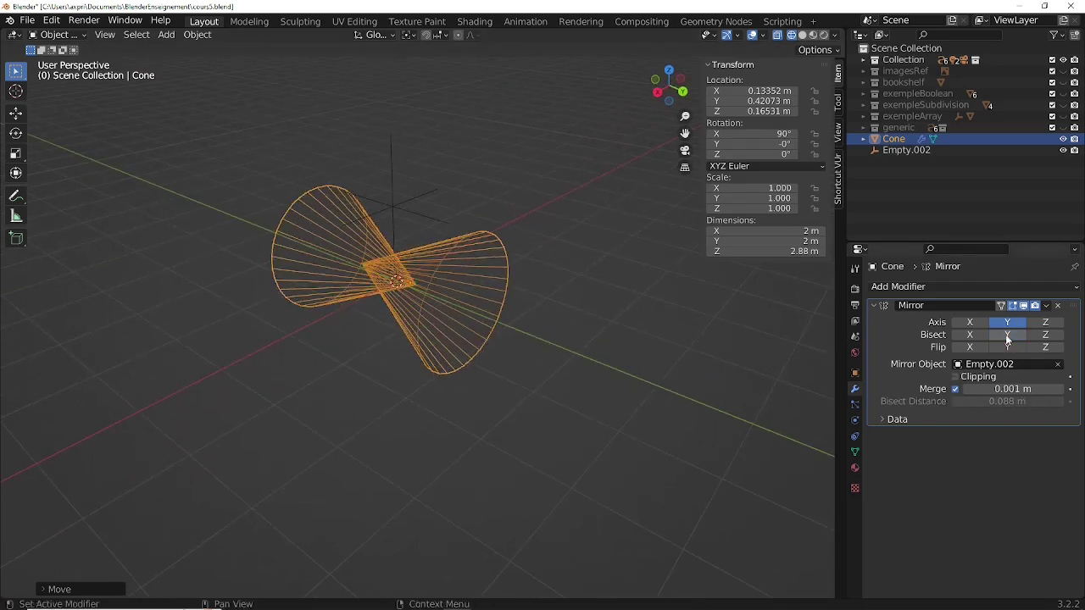
pyautogui.moveTo(529, 374); pyautogui.dragTo(559, 372, button='middle')
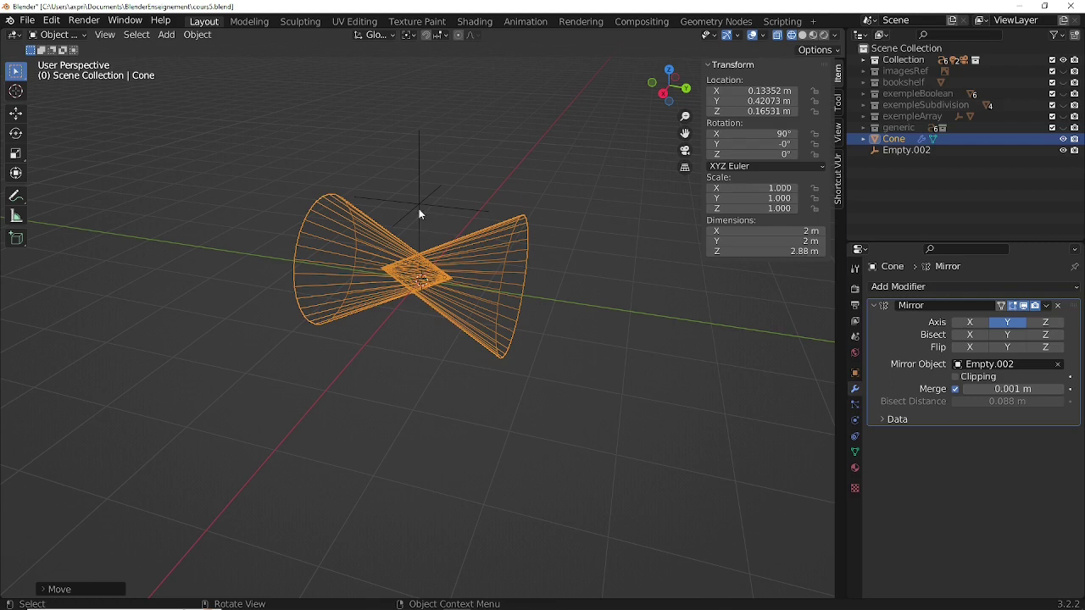
pyautogui.click(1007, 335)
pyautogui.moveTo(544, 381); pyautogui.dragTo(514, 388, button='middle')
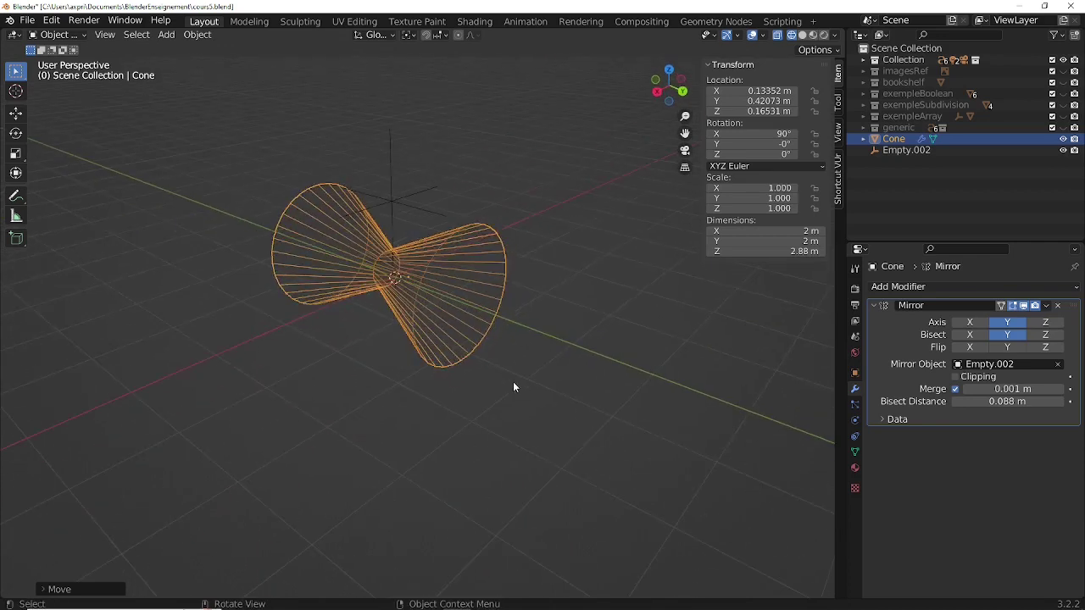
# Reposition the cone to about 0.18 m on Z and about -0.13 m on Y, keeping the bisected mirror active
pyautogui.press('g')
pyautogui.press('y')
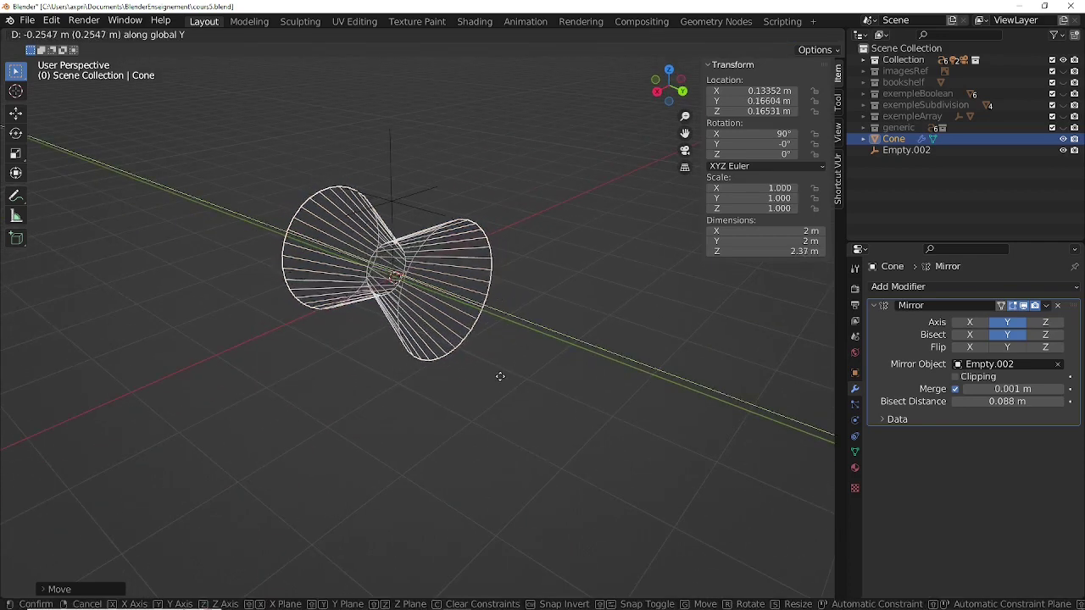
pyautogui.press('z')
pyautogui.press('y')
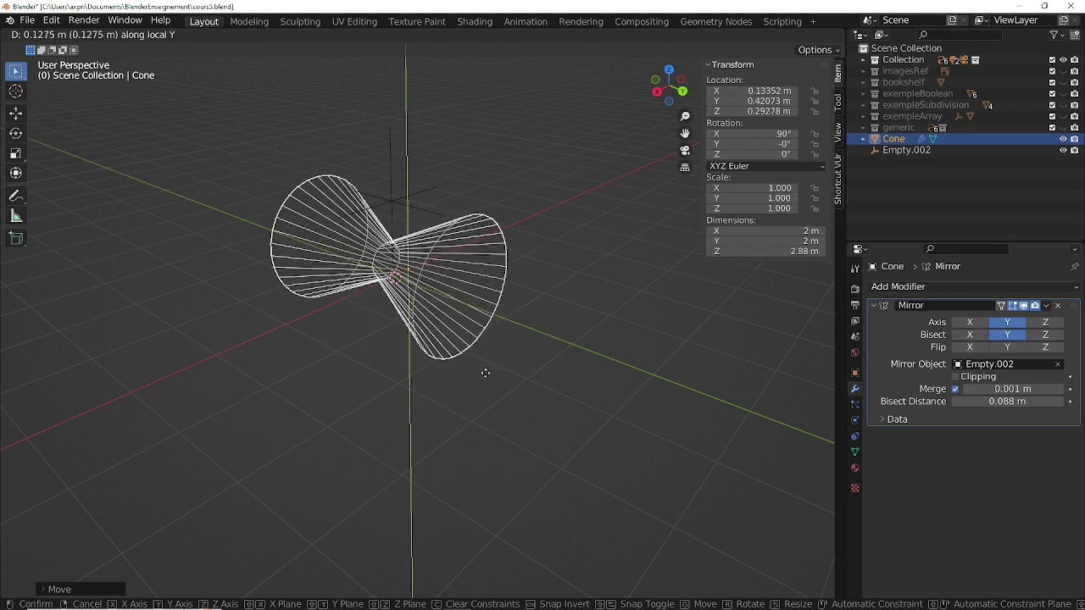
pyautogui.click(489, 381)
pyautogui.moveTo(489, 381); pyautogui.dragTo(542, 379, button='middle')
pyautogui.press('g')
pyautogui.press('y')
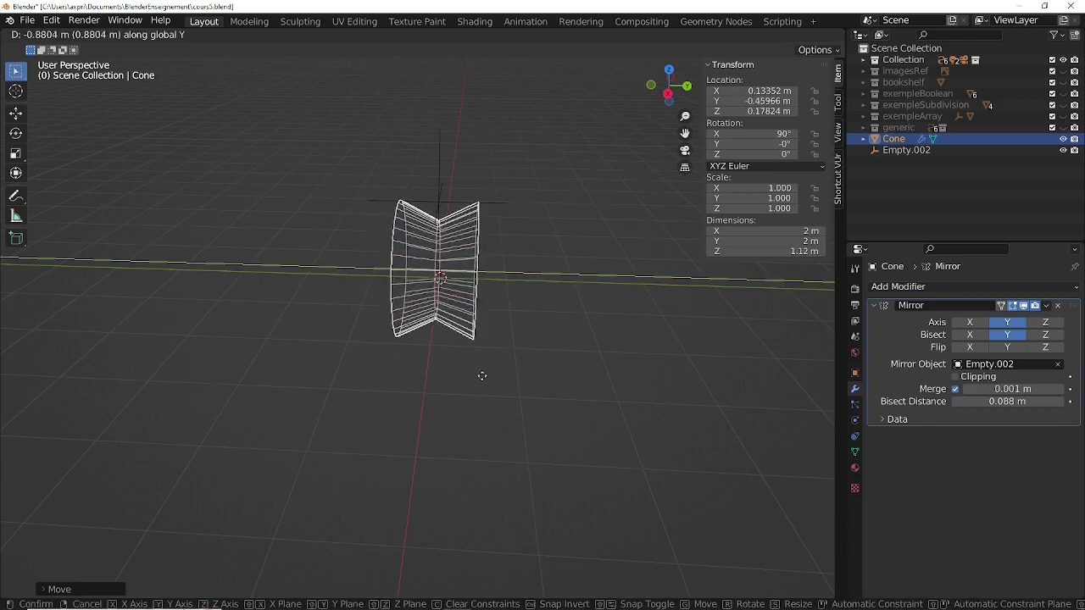
pyautogui.click(519, 379)
pyautogui.moveTo(520, 378); pyautogui.dragTo(472, 382, button='middle')
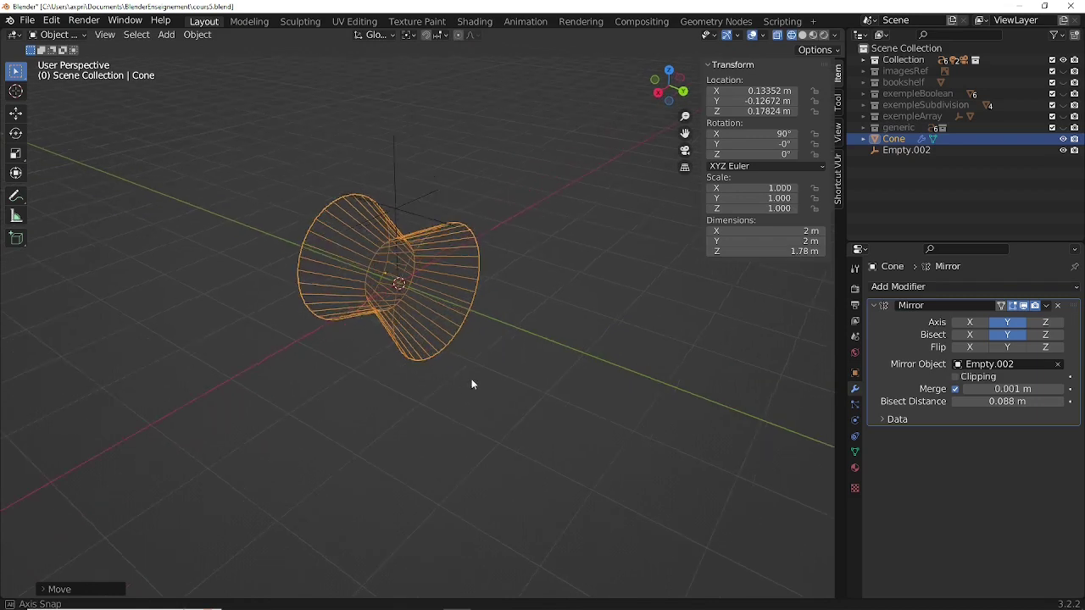
# Toggle Flip on the Y axis of the Mirror modifier repeatedly to compare the two slice directions
pyautogui.click(1008, 347)
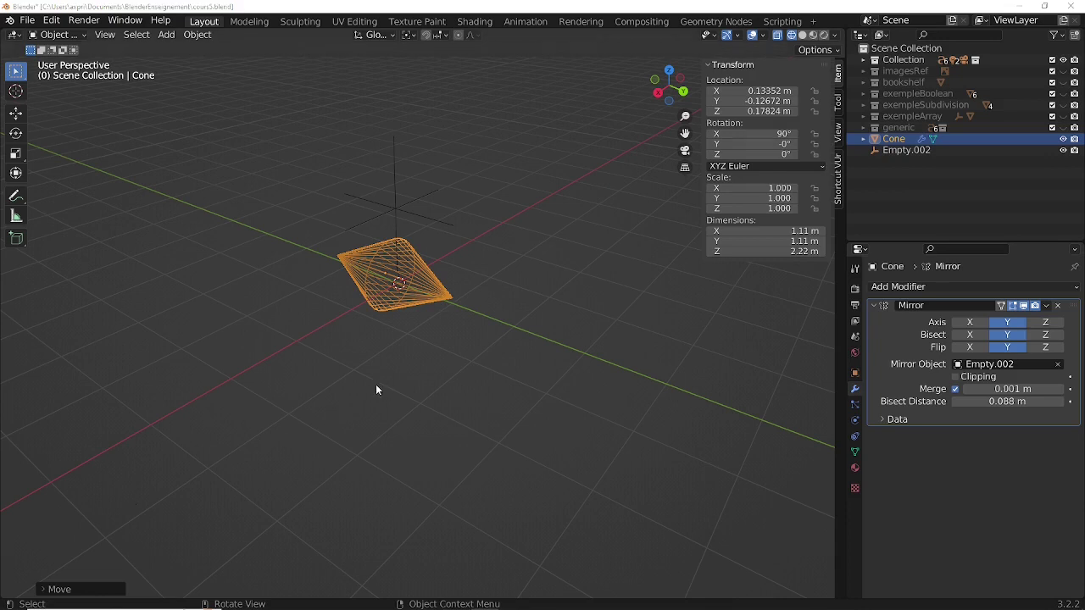
pyautogui.click(1007, 347)
pyautogui.click(1013, 348)
pyautogui.click(1013, 347)
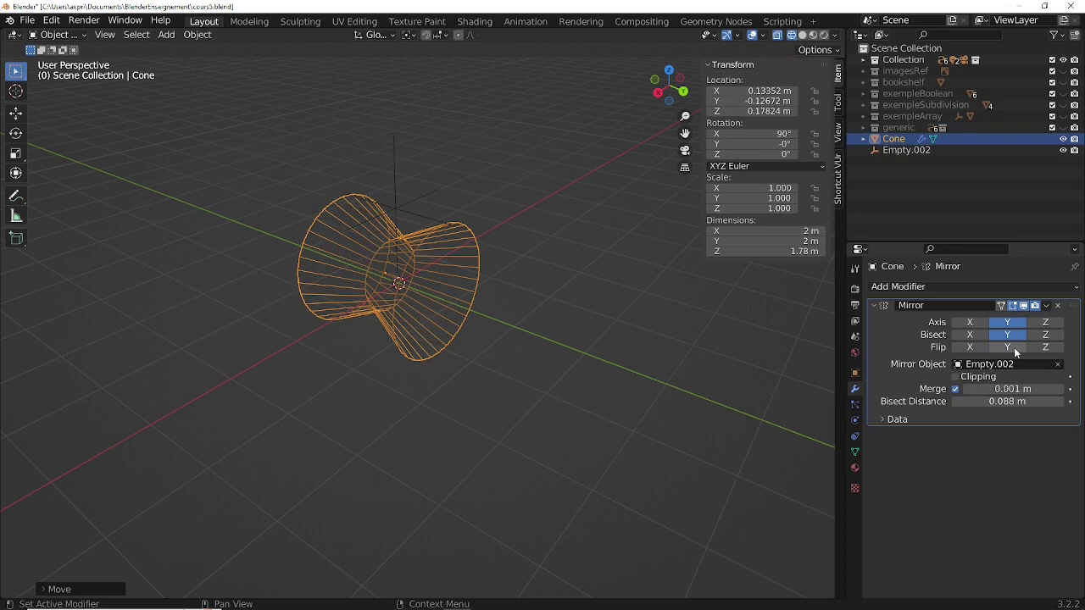
pyautogui.click(1013, 347)
pyautogui.click(1013, 347)
pyautogui.click(1014, 348)
pyautogui.click(1013, 348)
# Switch the Mirror modifier's Y Bisect and Y Flip options off and on to compare the cone's full and cut meshes
pyautogui.click(1011, 335)
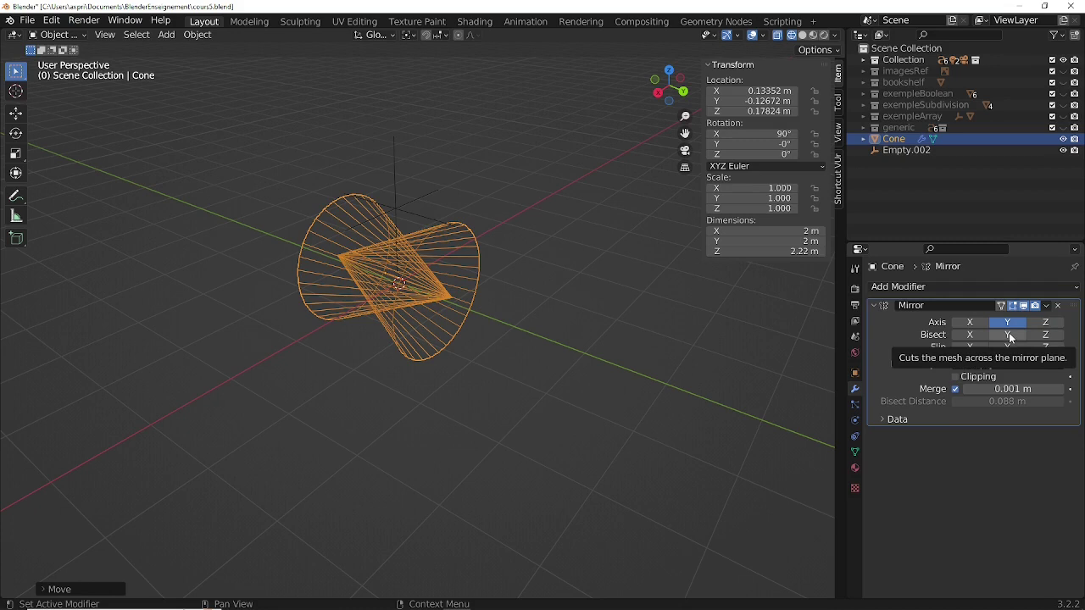
pyautogui.click(1010, 336)
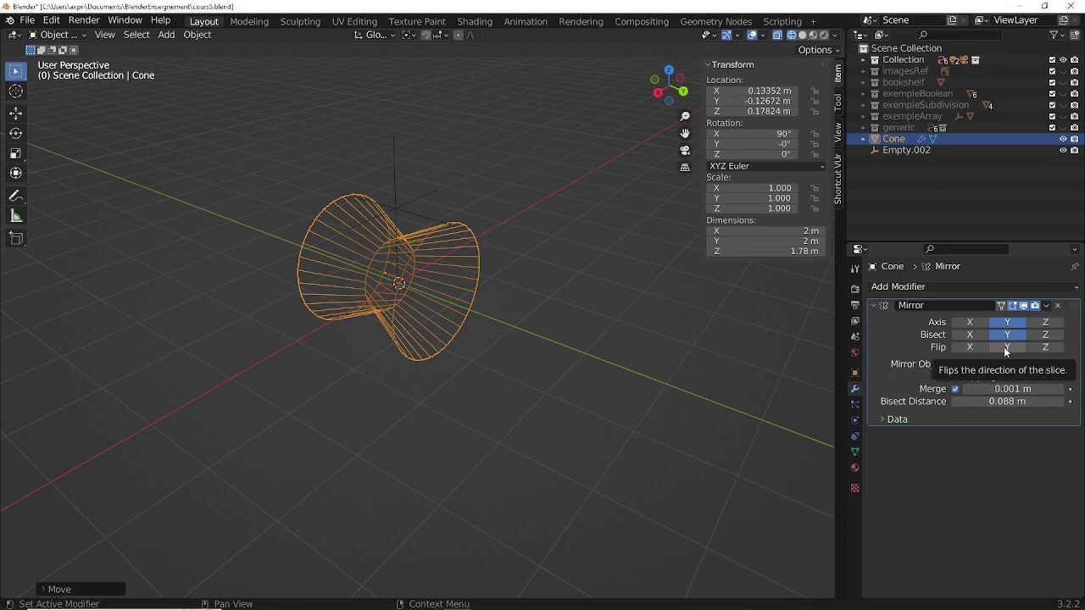
pyautogui.click(1006, 348)
pyautogui.click(1006, 348)
pyautogui.click(1007, 335)
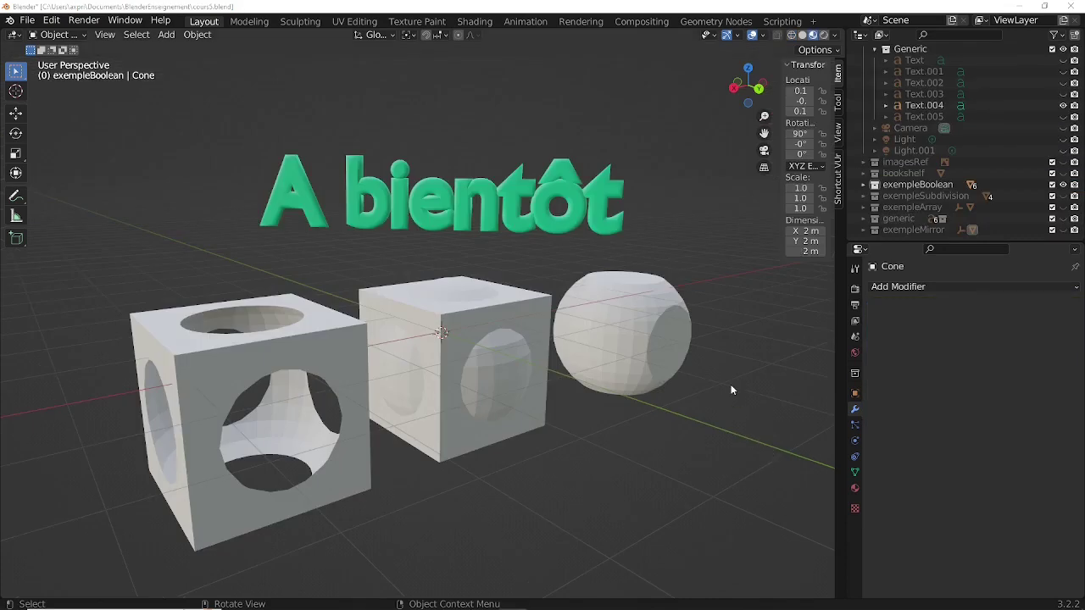
# Open the list of available modifiers for the cone
pyautogui.click(891, 288)
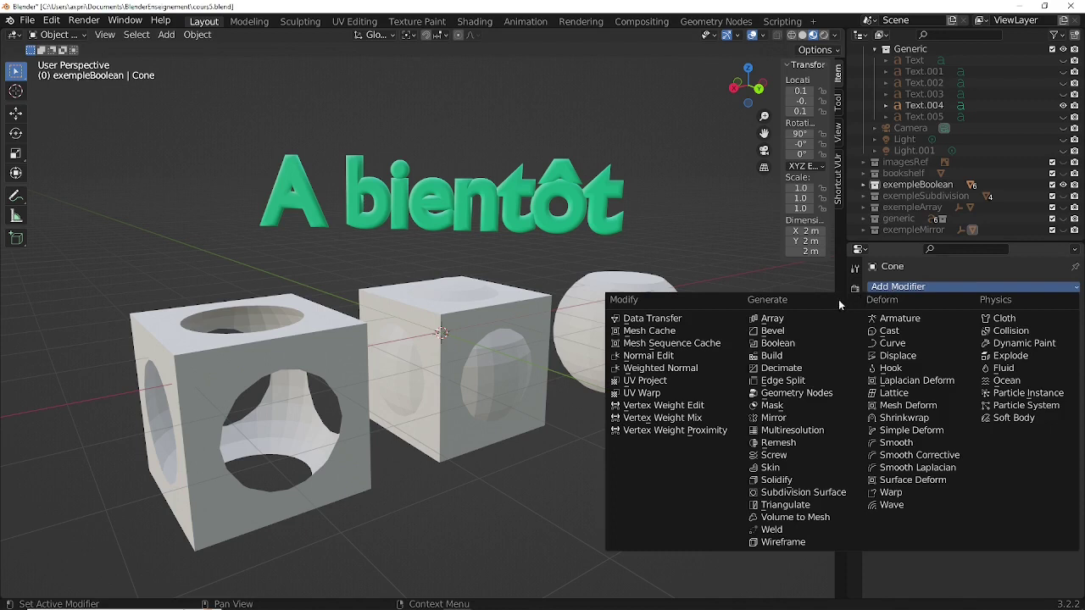